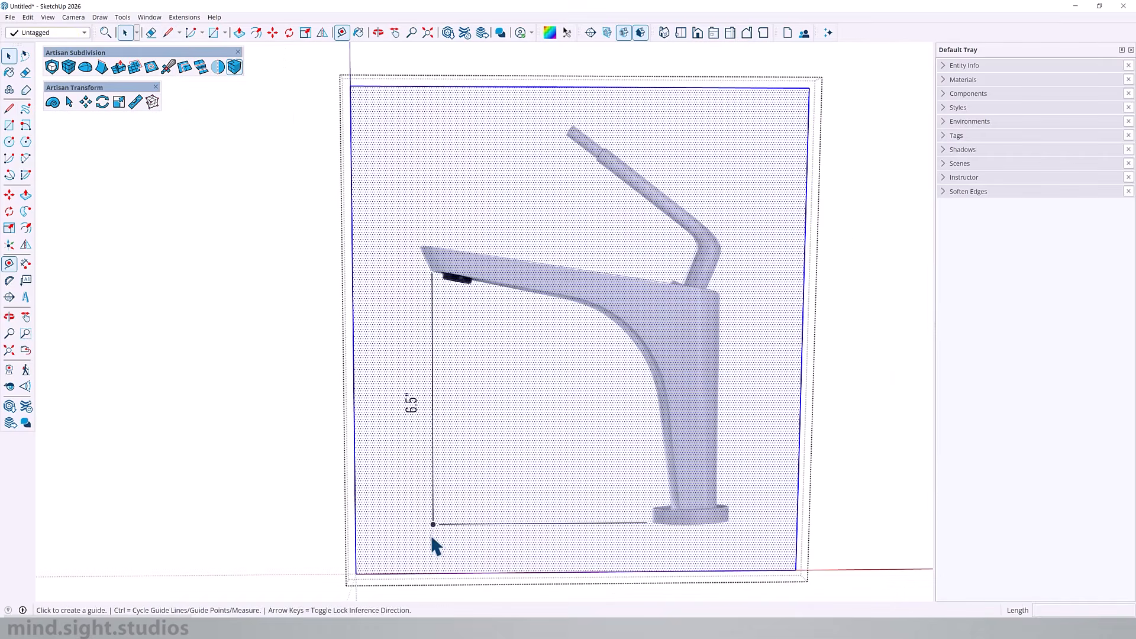
Step: Rescale the faucet reference image group with the Tape Measure so its vertical dimension line is 6.5" long
key(t)
click(433, 523)
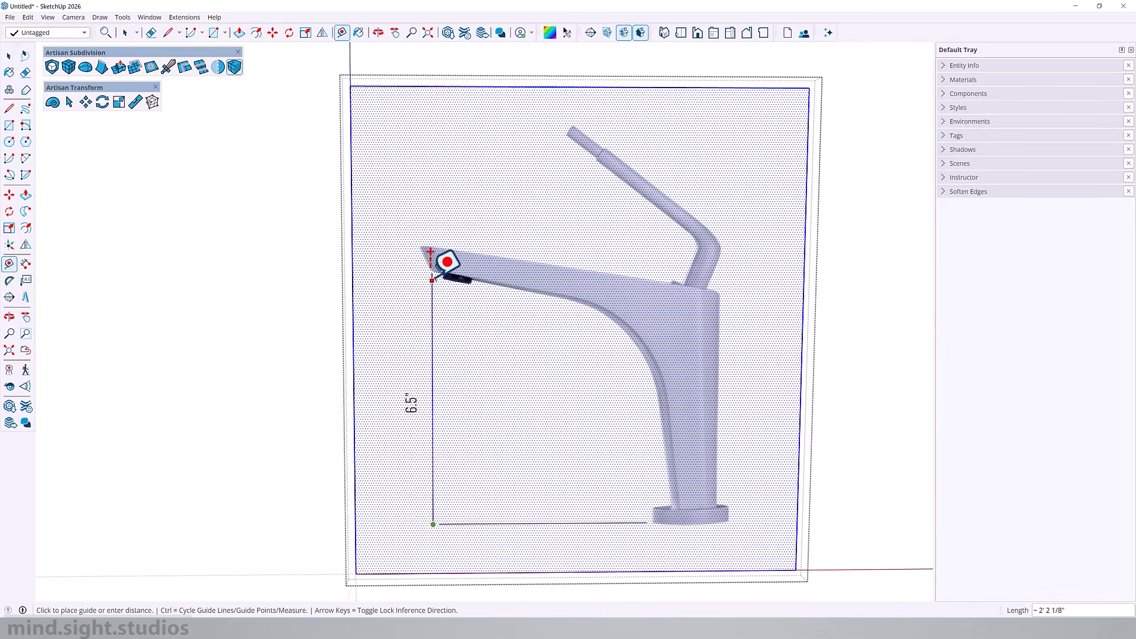
click(433, 274)
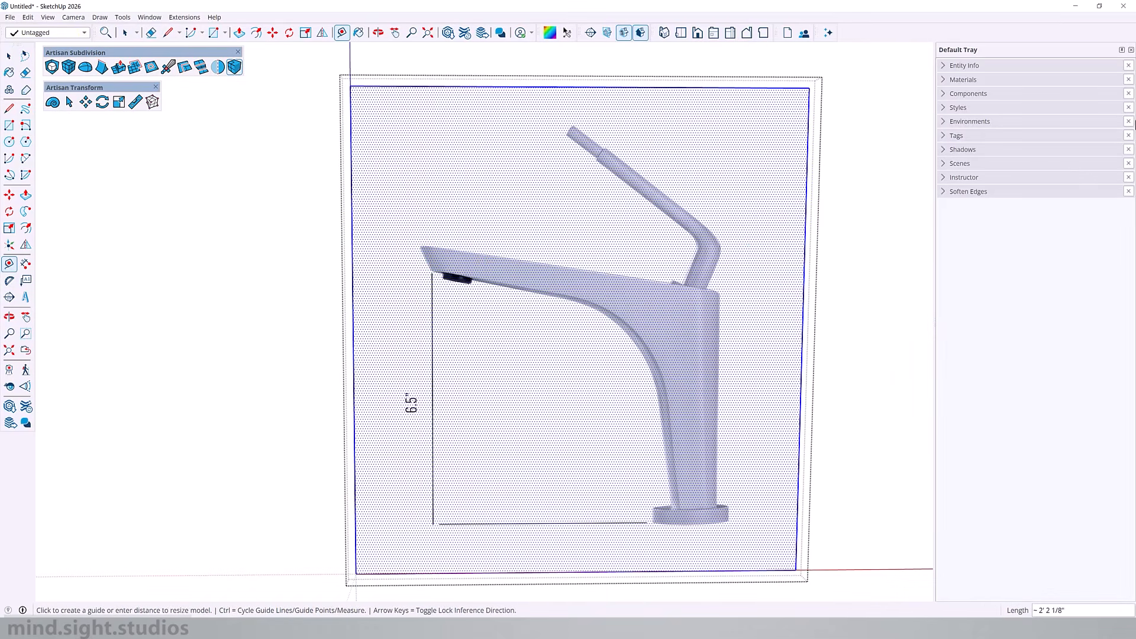
key(Return)
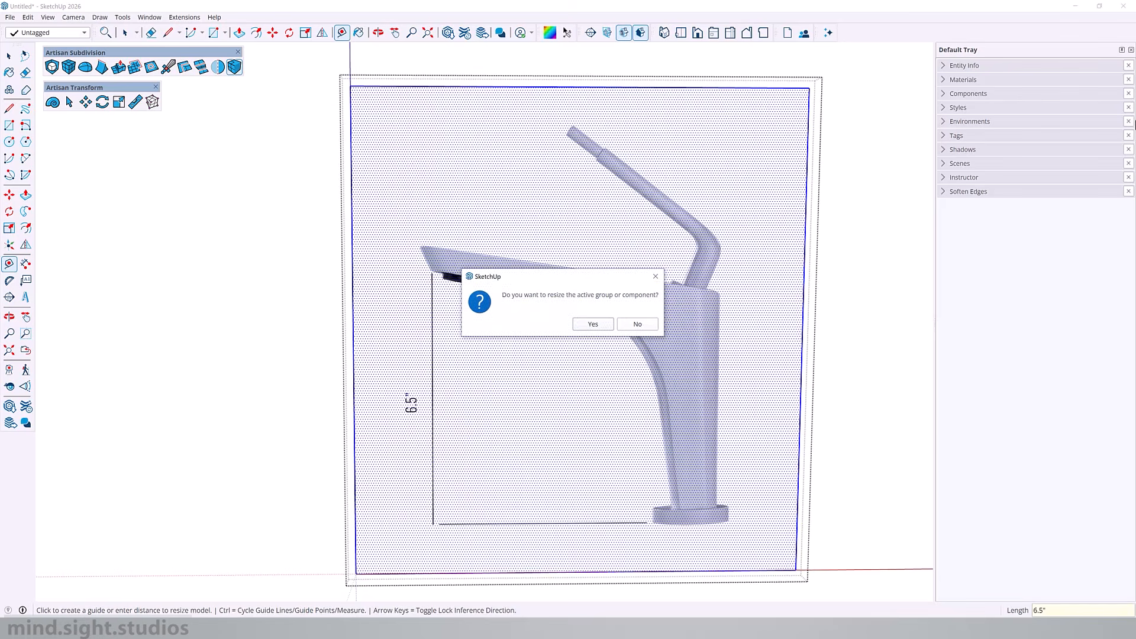
click(592, 324)
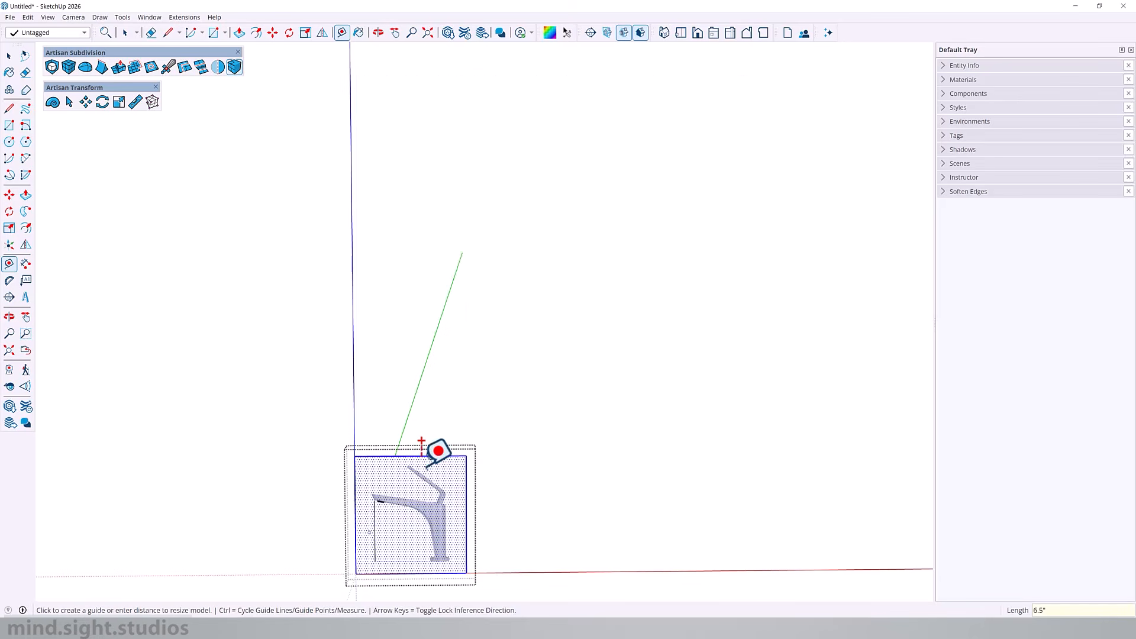
key(space)
scroll(414, 436, up, 6)
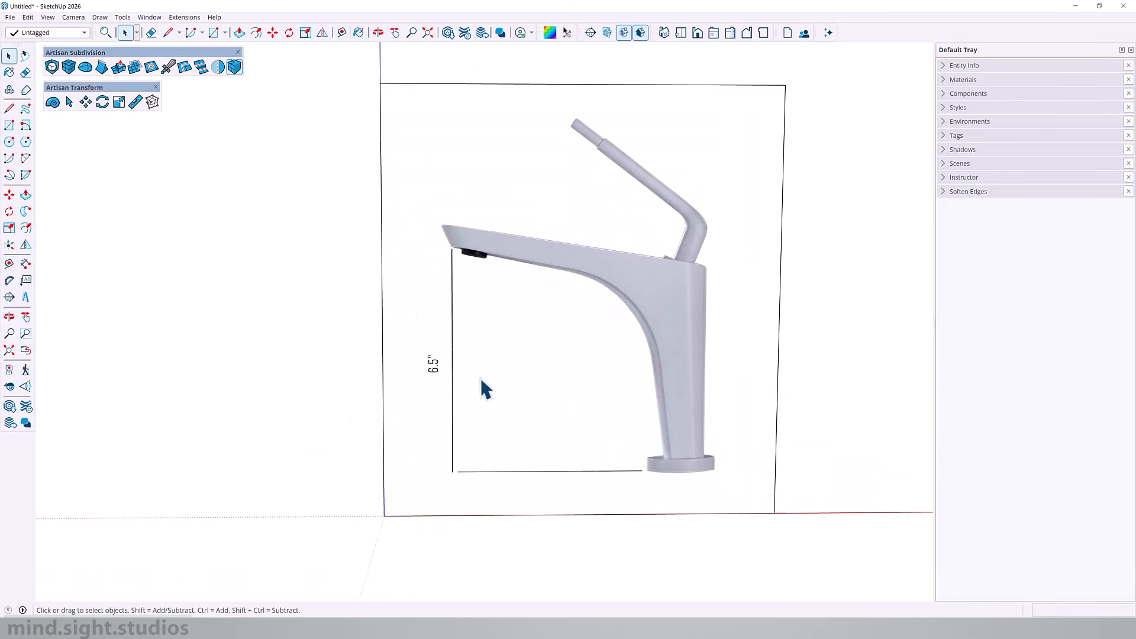
Step: Sample the Faucet image material from the reference plane and lower its opacity to 55
middle_drag(481, 380, 657, 431)
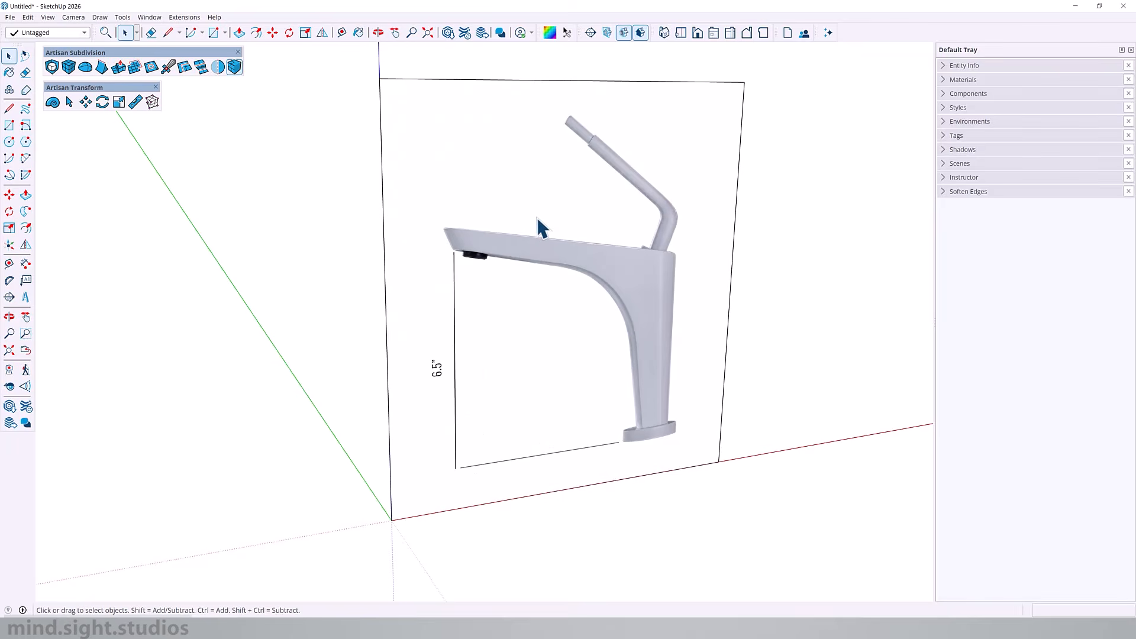
key(b)
middle_drag(538, 225, 545, 188)
alt+click(545, 188)
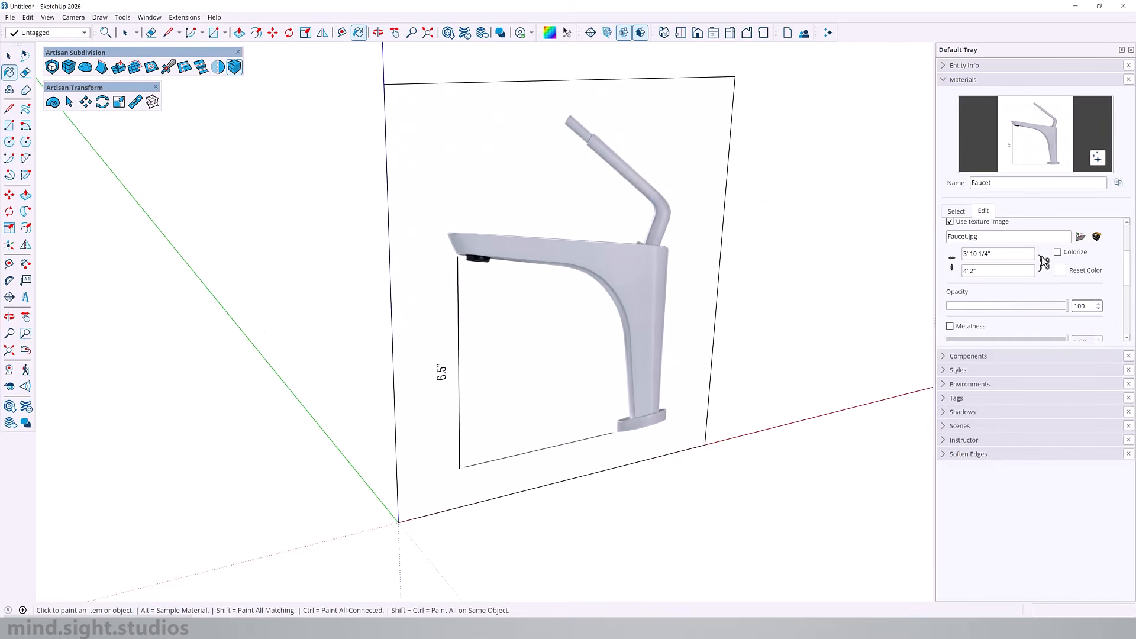
scroll(1033, 255, down, 1)
click(1019, 244)
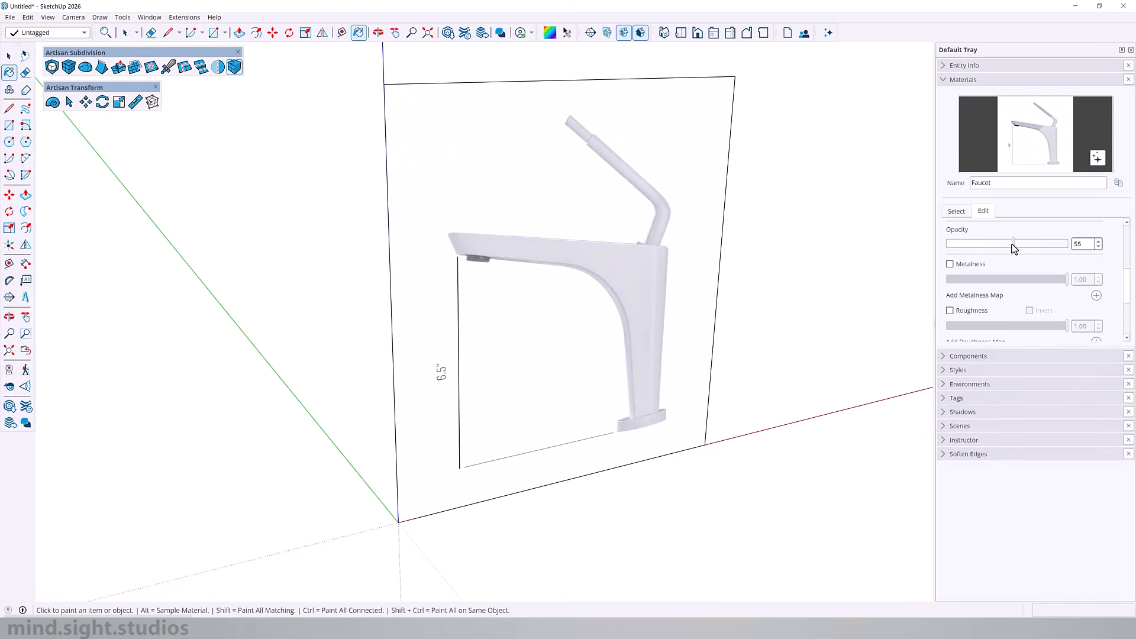
Step: Draw a 1.5" by 1.5" horizontal square centred on the origin at the bottom of the faucet column
scroll(515, 424, up, 3)
key(r)
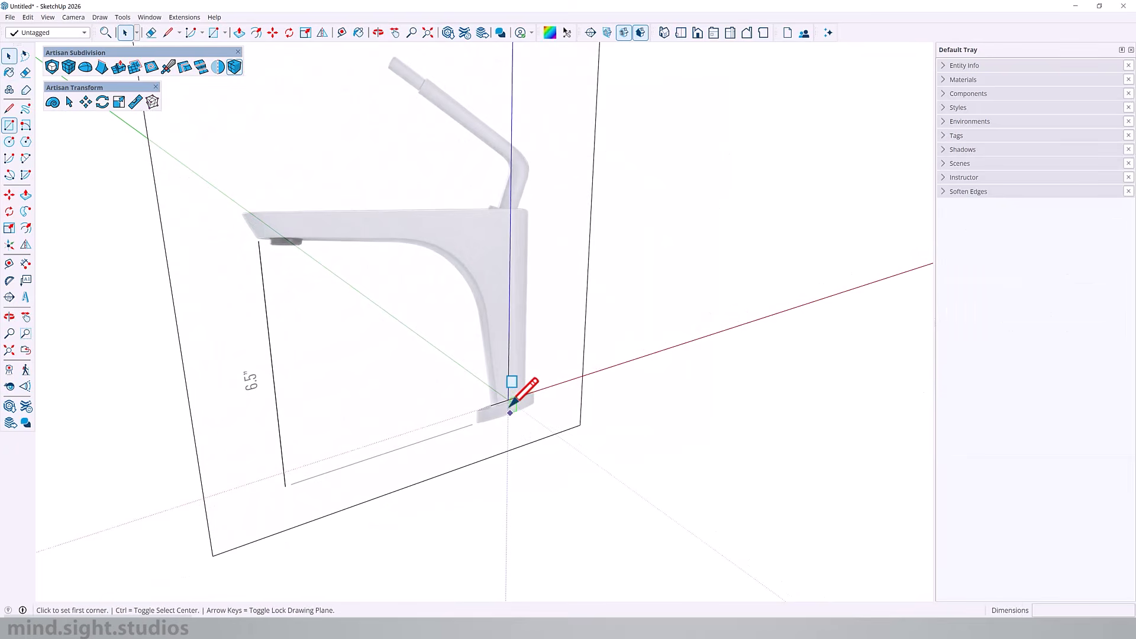
scroll(518, 398, up, 4)
scroll(518, 398, up, 2)
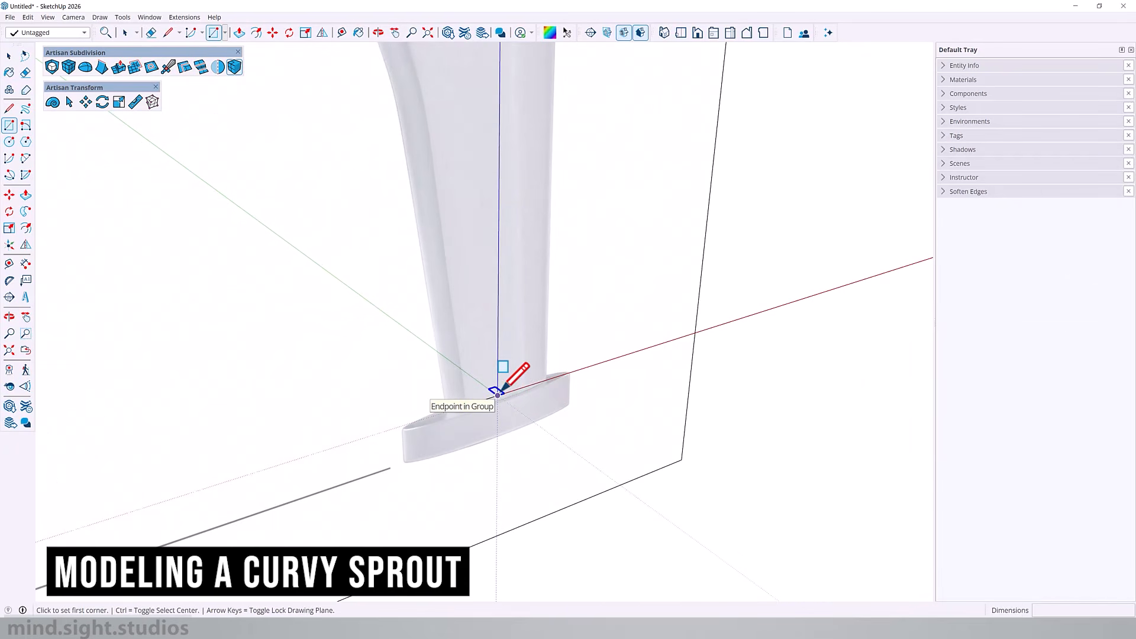
click(497, 395)
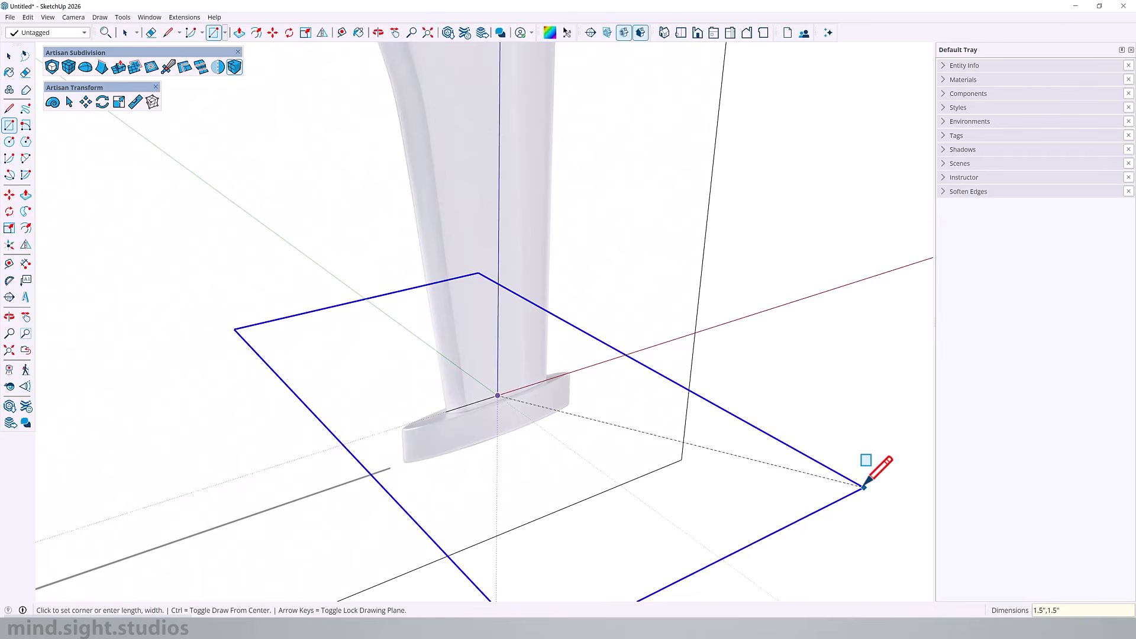
text(1.5",1.5")
key(Return)
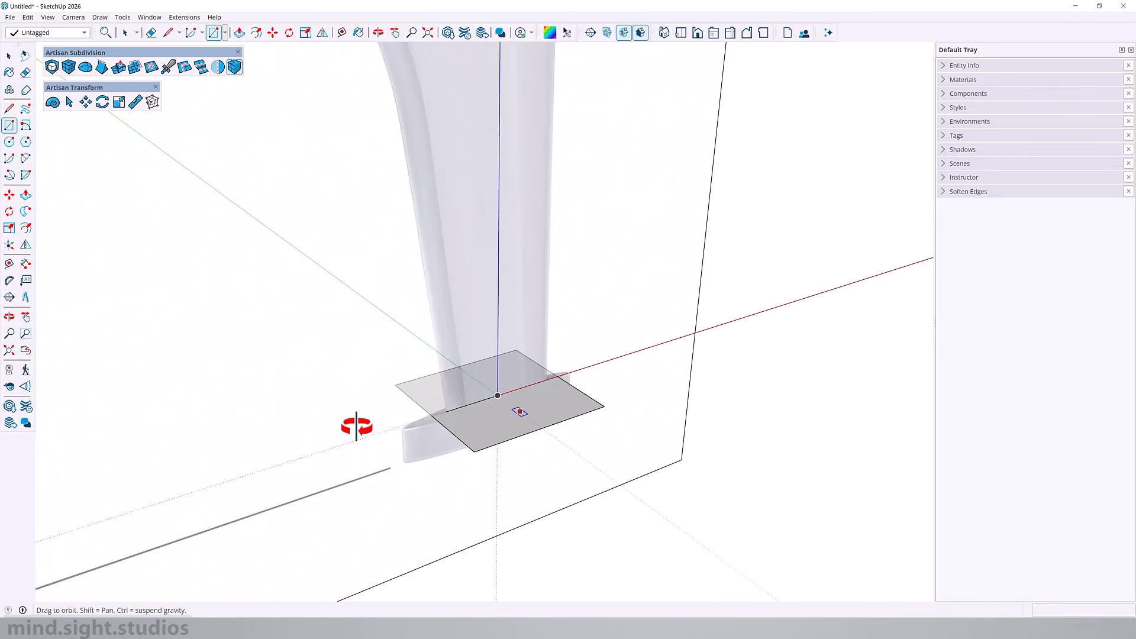
mouse_move(355, 426)
middle_down()
mouse_move(272, 434)
mouse_move(337, 400)
mouse_move(534, 364)
middle_up()
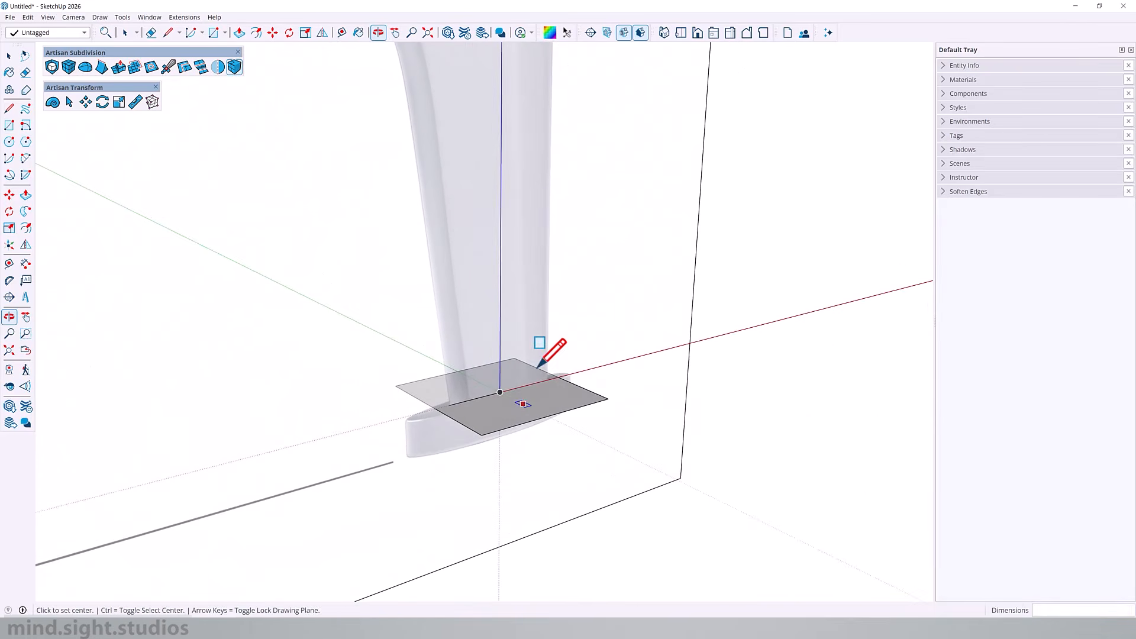
Step: Extrude the square upward with Artisan in stacked segments of 1.5" and about 3 1/16", plus a top block reaching the spout's height
click(53, 103)
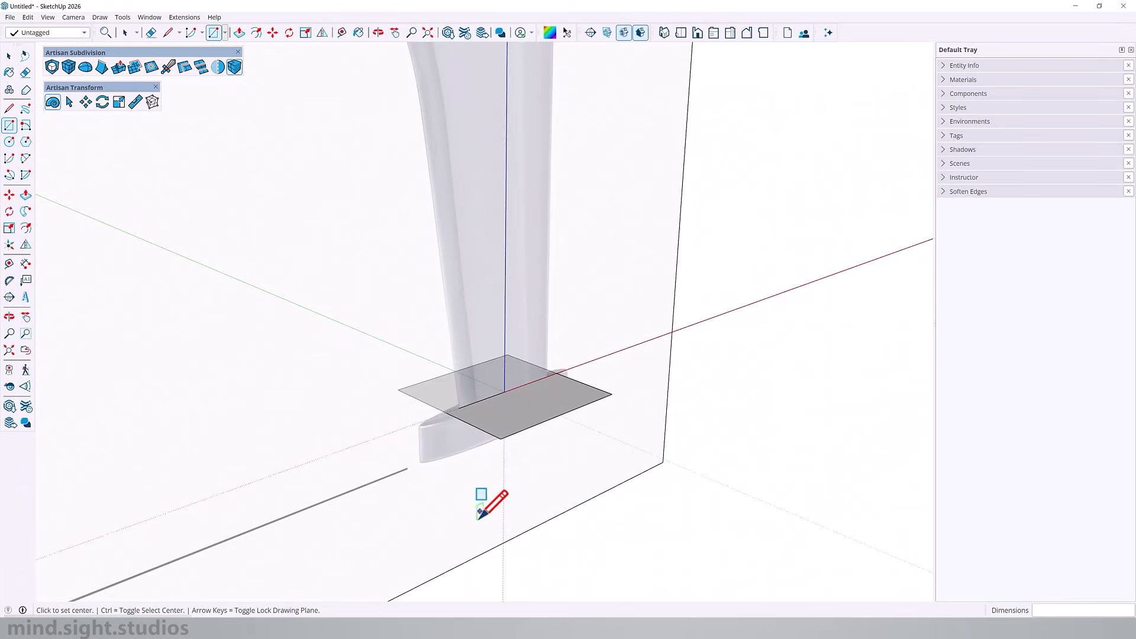
scroll(486, 449, down, 5)
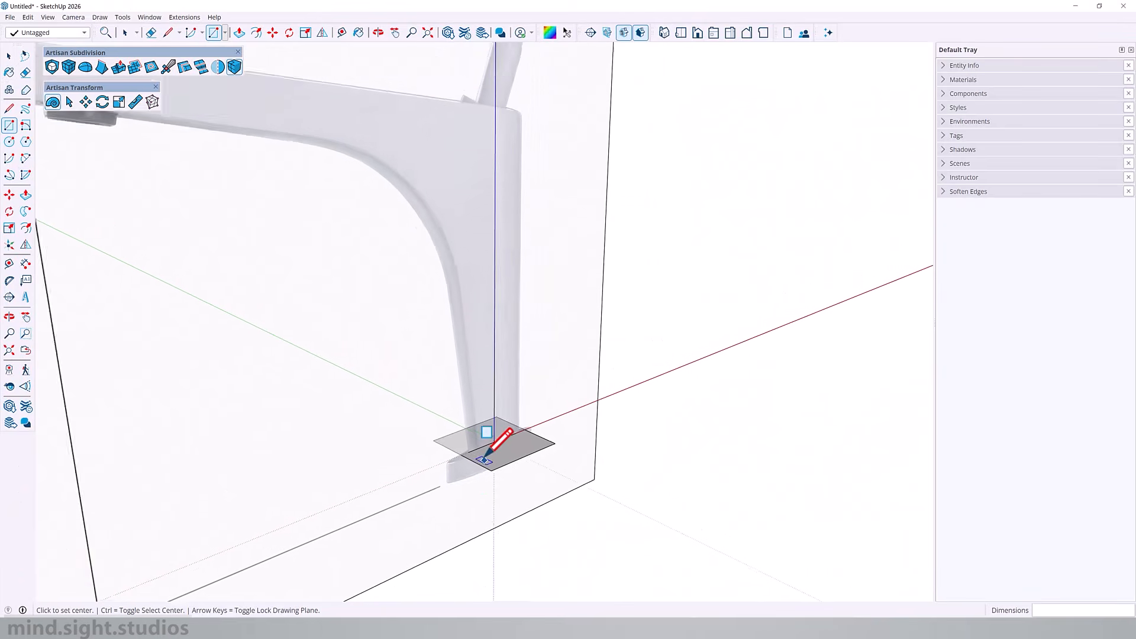
key(p)
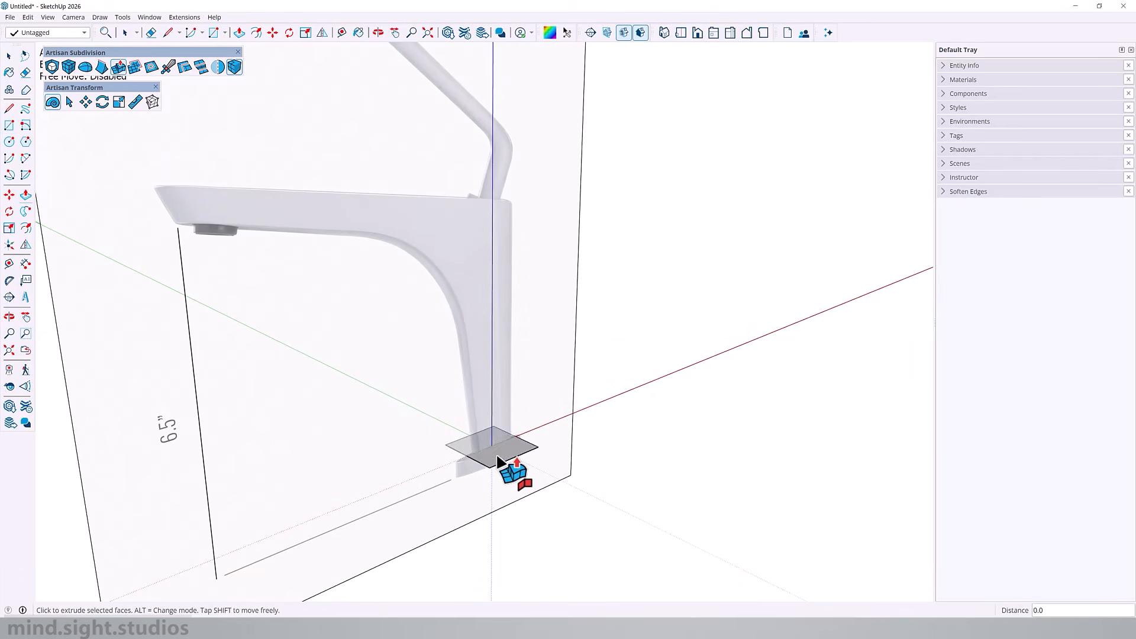
click(492, 452)
click(508, 408)
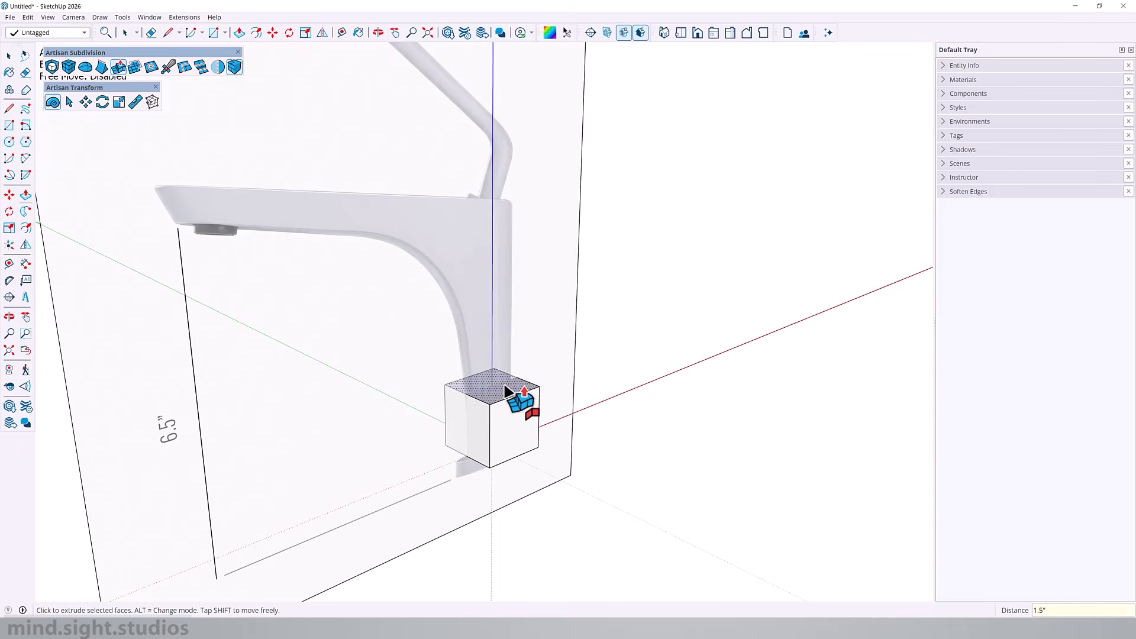
click(510, 391)
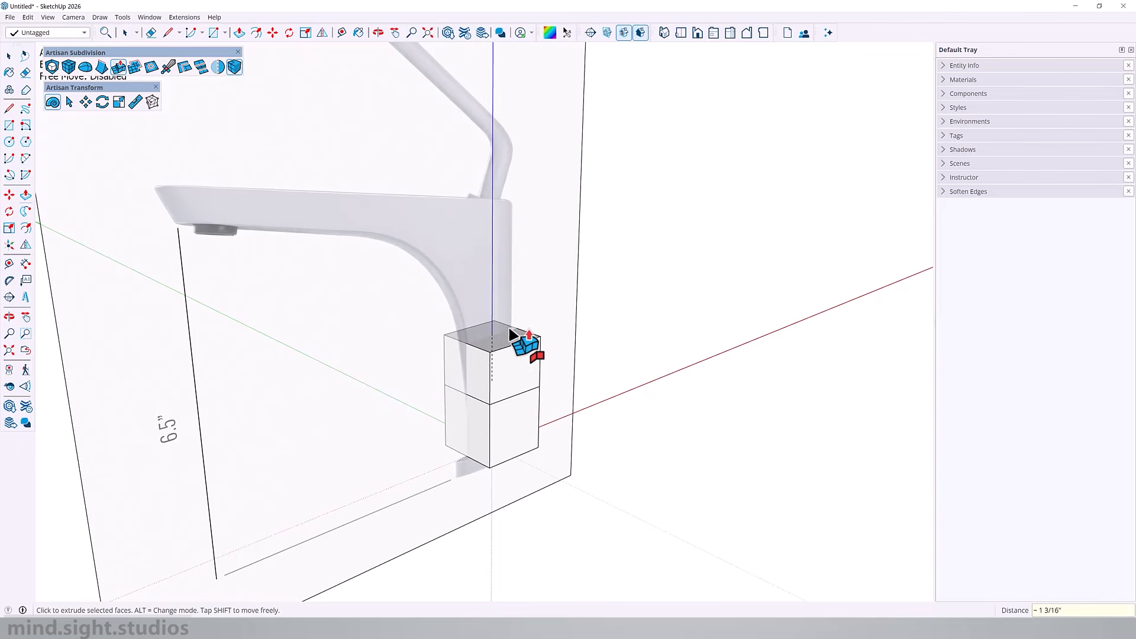
middle_drag(515, 317, 463, 233)
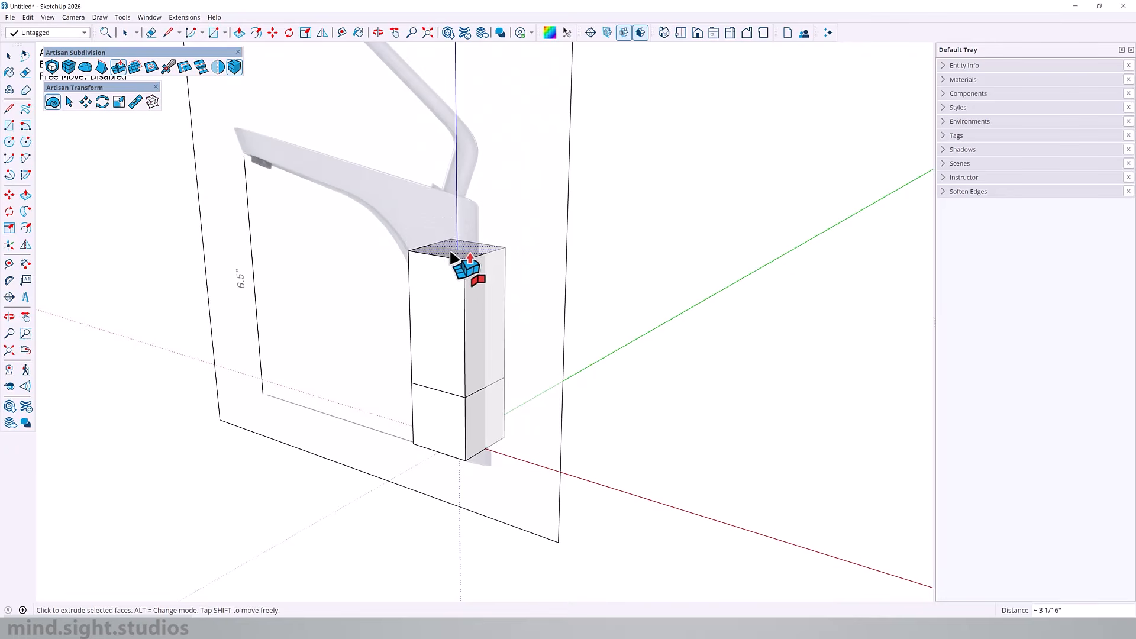
click(447, 221)
Step: Extrude the top block's side face out to the spout tip in three segments, the last about 1 5/8" long
middle_drag(398, 247, 481, 240)
click(467, 240)
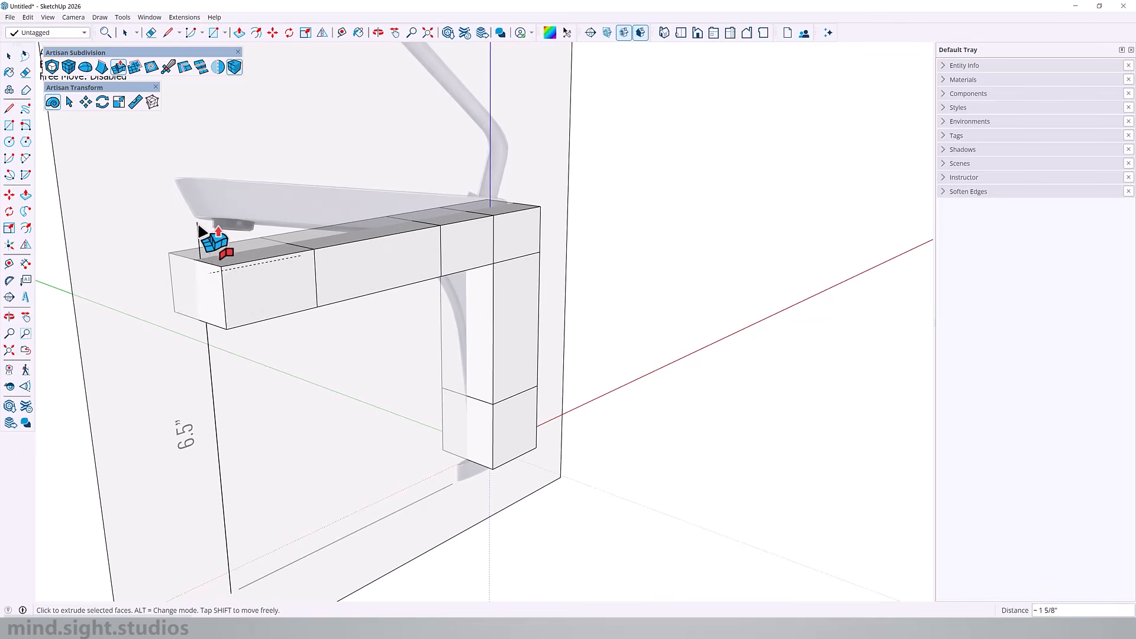
click(200, 229)
Step: Try Catmull-Clark subdivision on the whole faucet block model, inspect the smoothed shape, and undo it
middle_drag(204, 235, 594, 423)
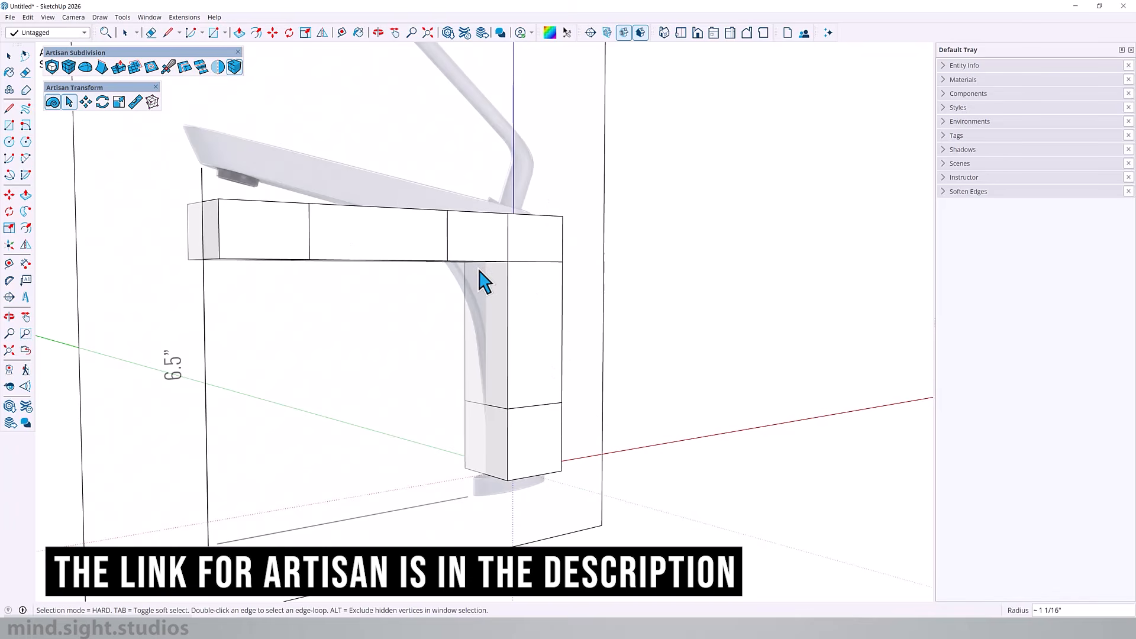
scroll(293, 243, down, 2)
drag(250, 180, 599, 491)
click(52, 67)
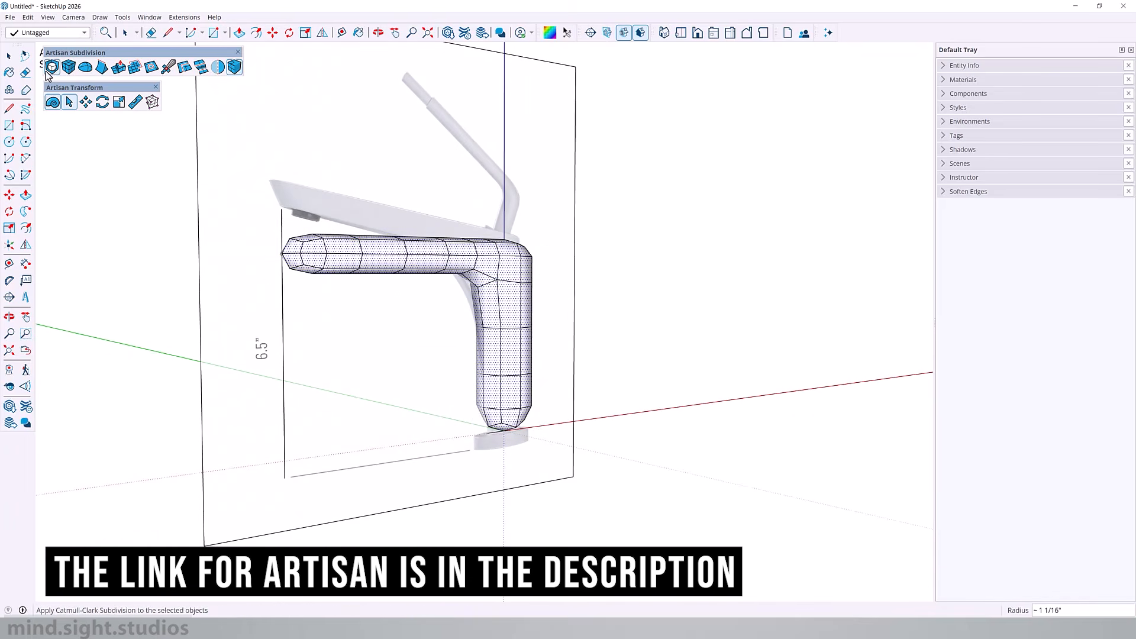
mouse_move(526, 297)
middle_down()
mouse_move(262, 317)
mouse_move(523, 319)
middle_up()
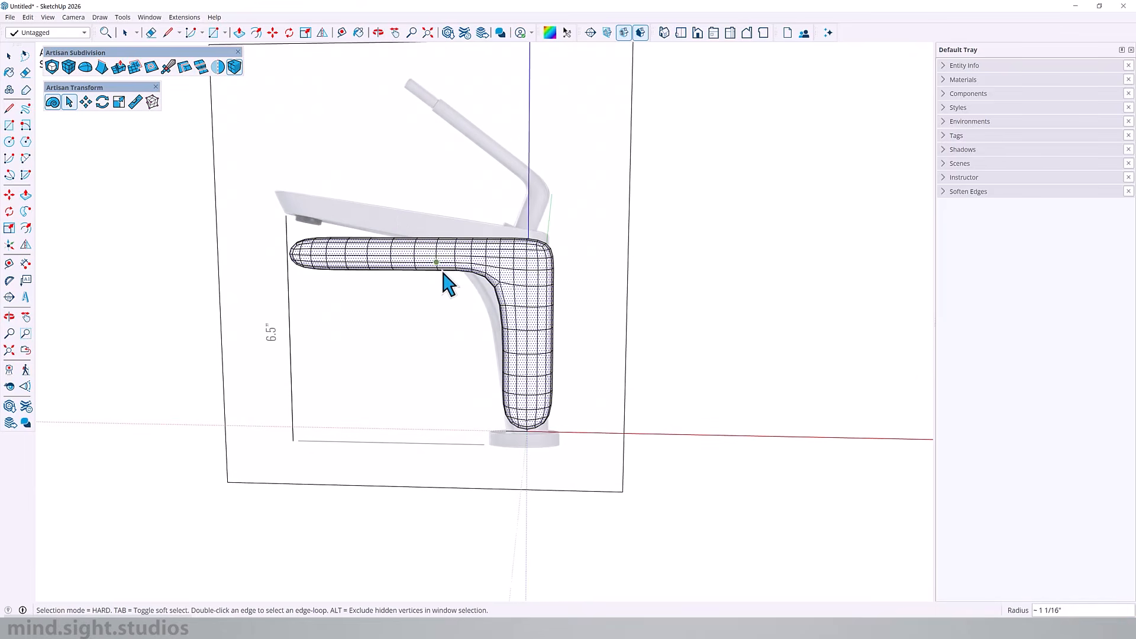
key(ctrl+z)
Step: Insert two edge loops in the long column segment and one in each of the two outer spout segments
click(472, 256)
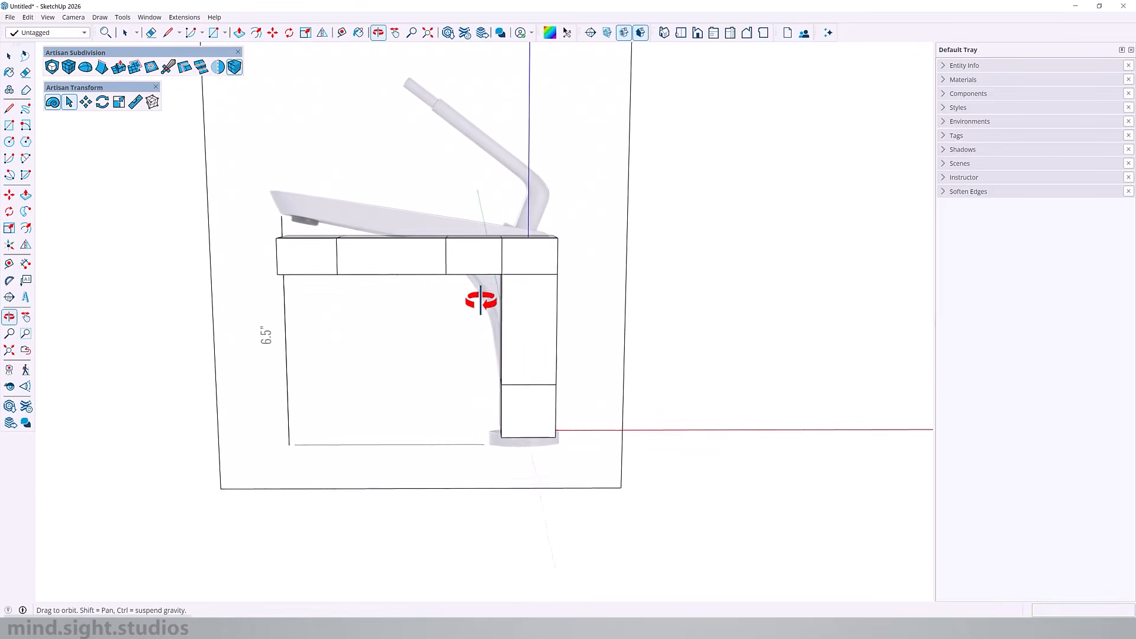
middle_drag(477, 299, 450, 278)
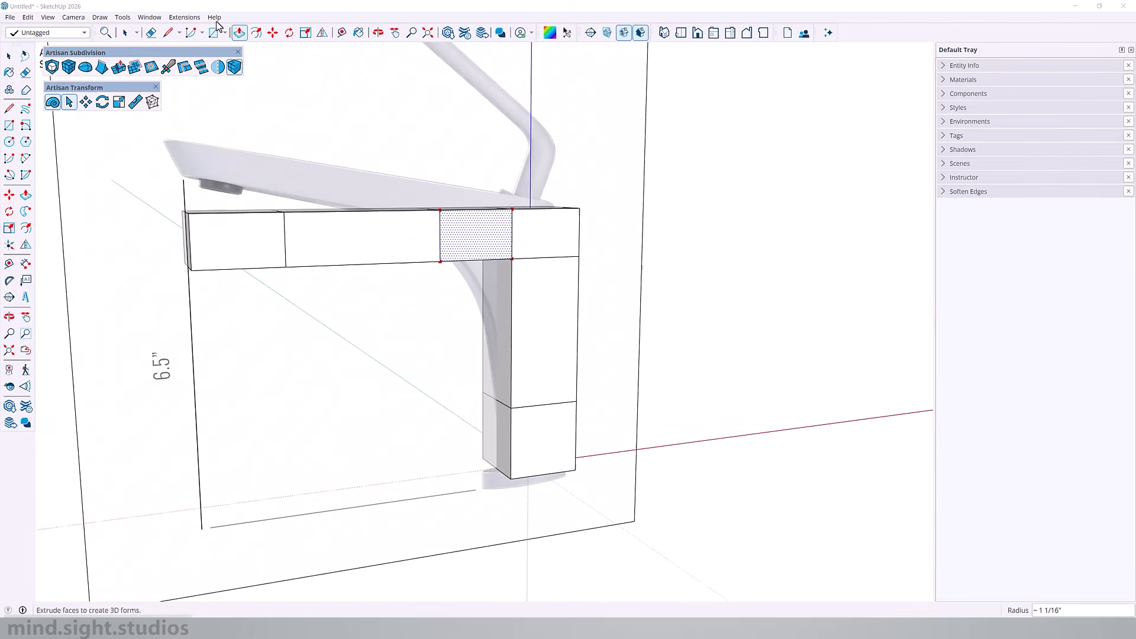
click(185, 68)
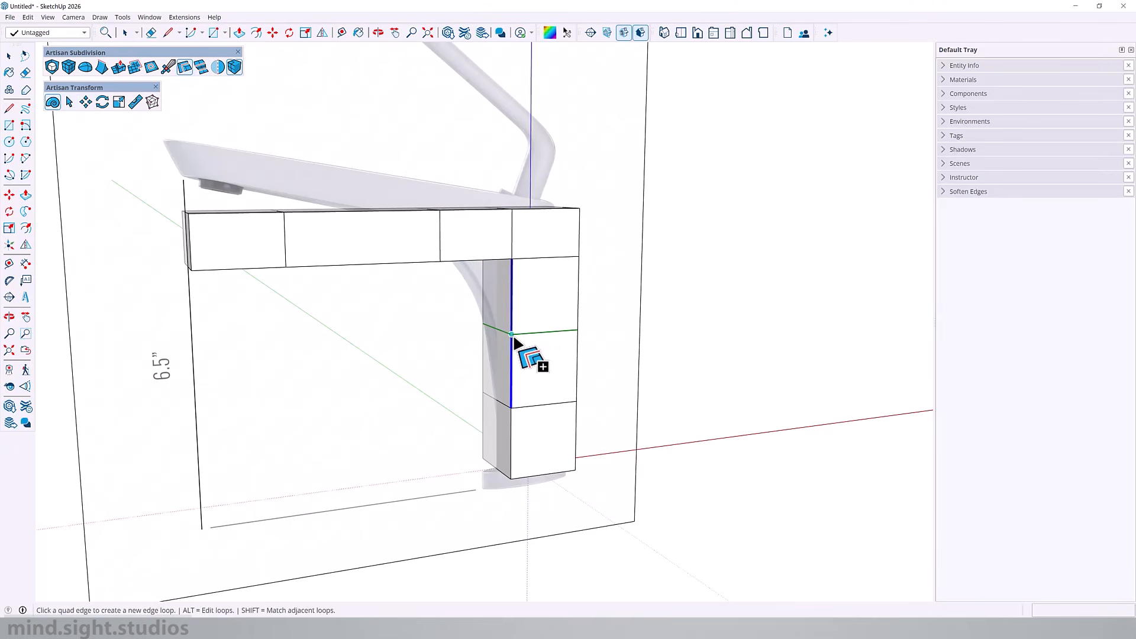
middle_drag(523, 327, 516, 290)
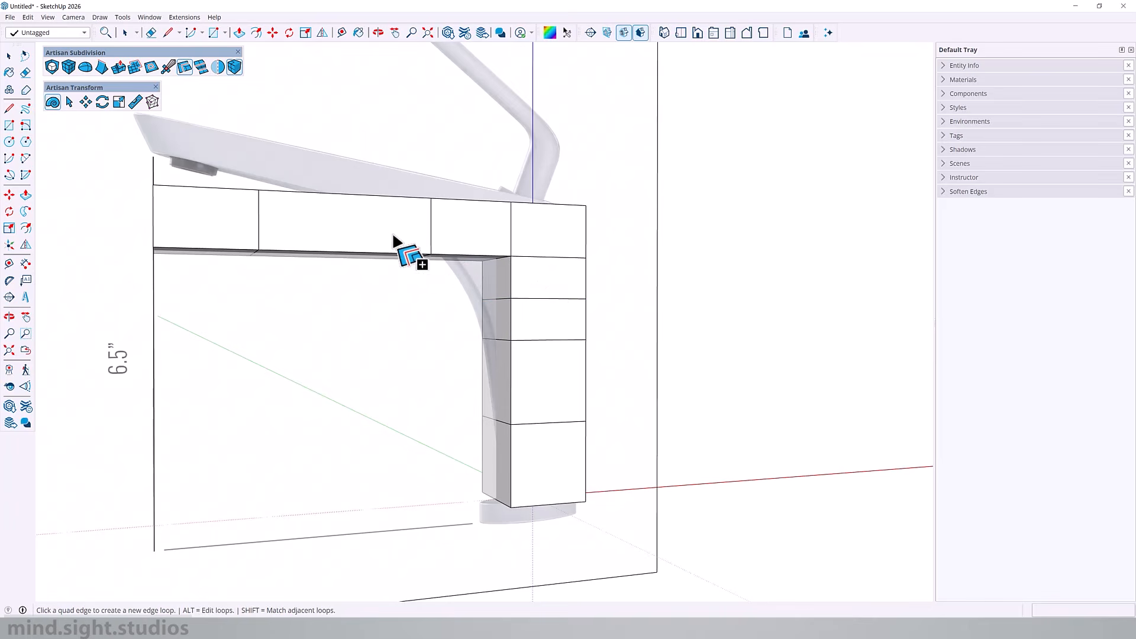
click(349, 193)
middle_drag(463, 261, 655, 240)
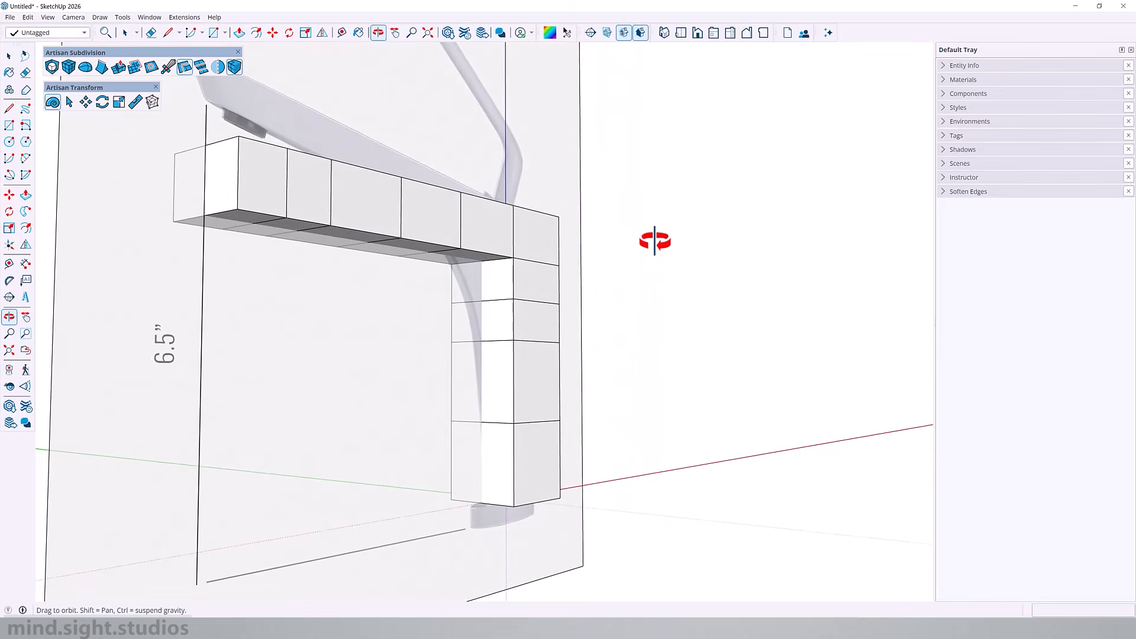
middle_drag(576, 306, 384, 284)
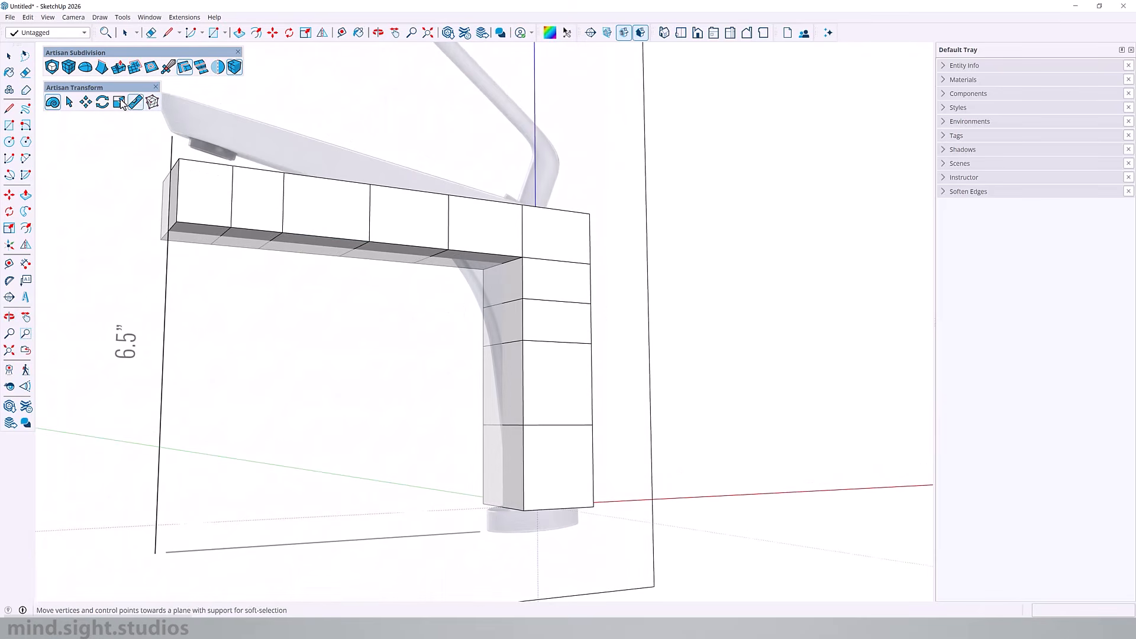
Step: Select the lowest edge loop on the column and move it down about 5/8" toward the base
click(69, 103)
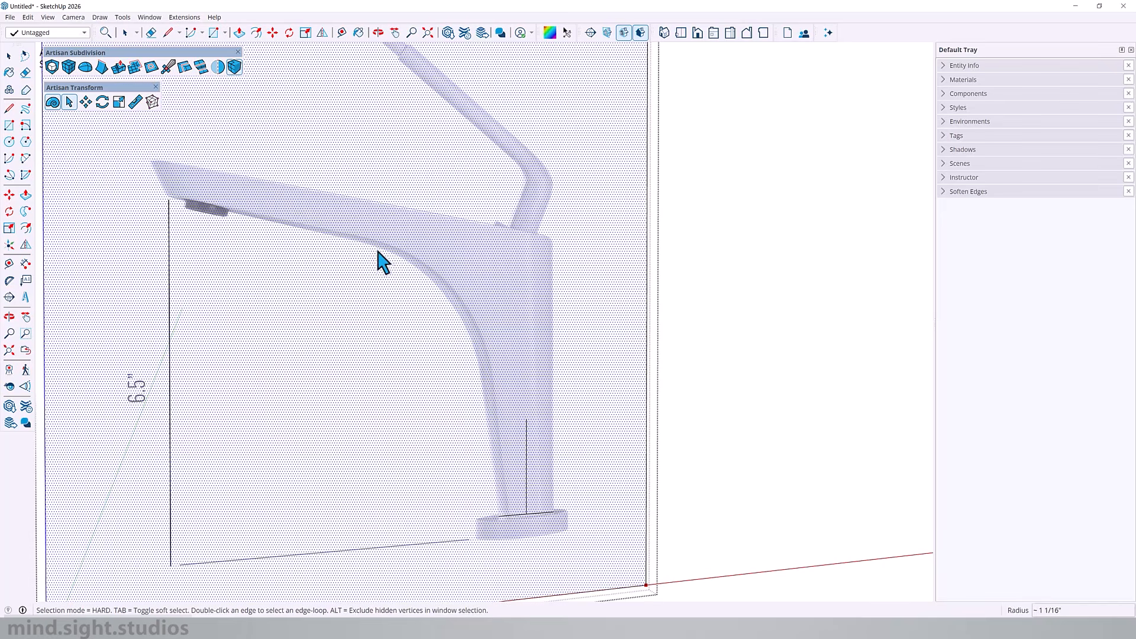
click(554, 451)
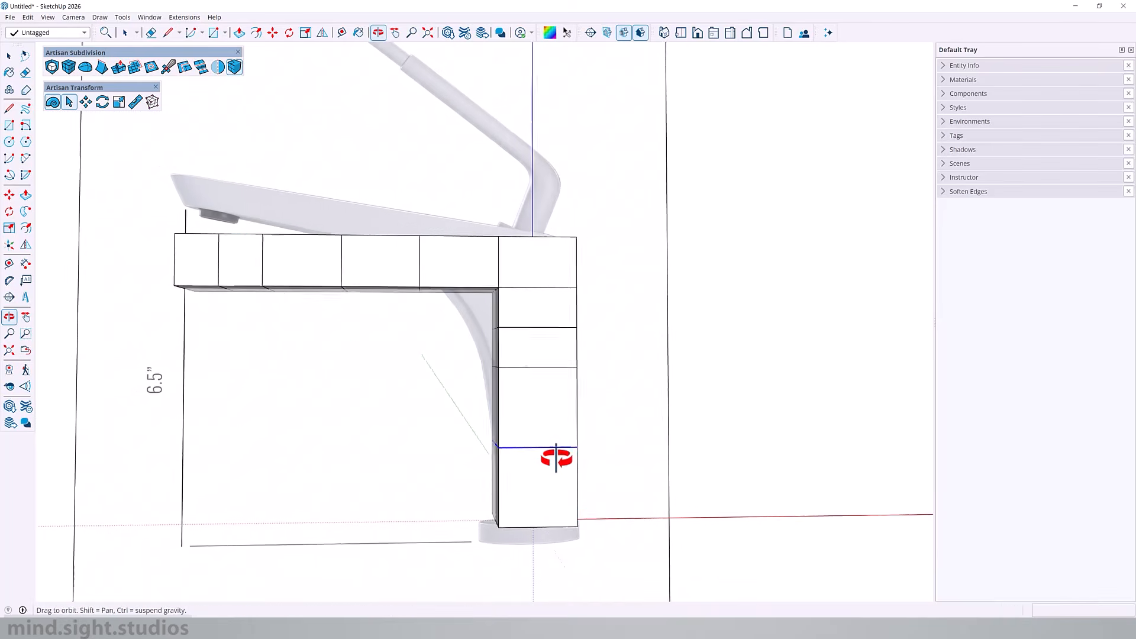
key(m)
drag(552, 438, 555, 473)
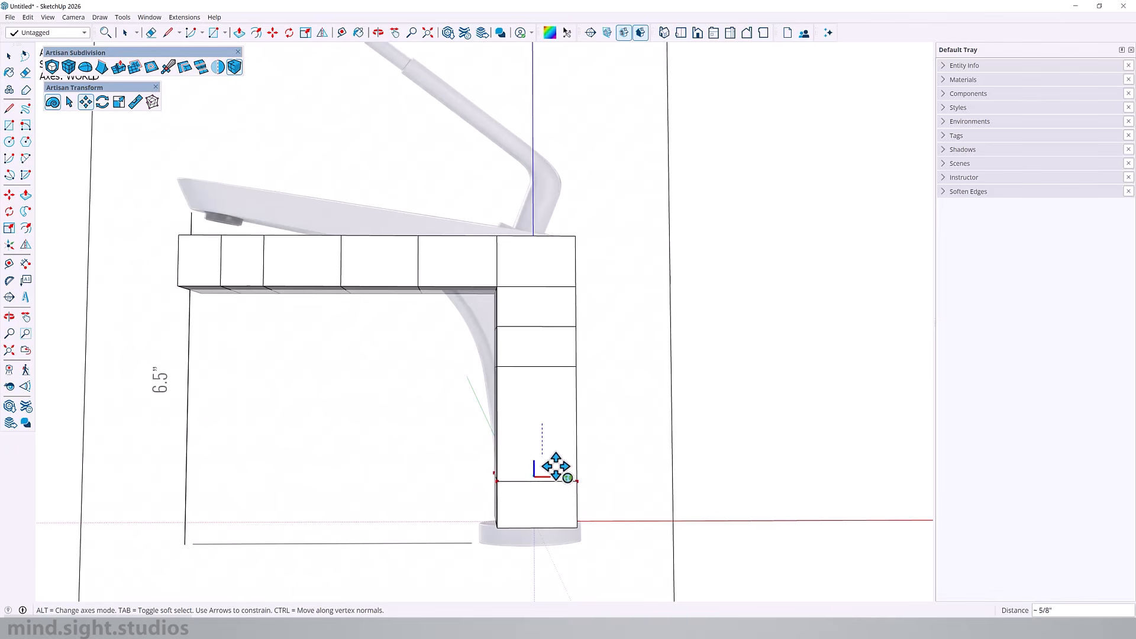
Step: Move the bottom vertices on the column's spout side inward by .2 to follow the reference taper
scroll(509, 509, up, 3)
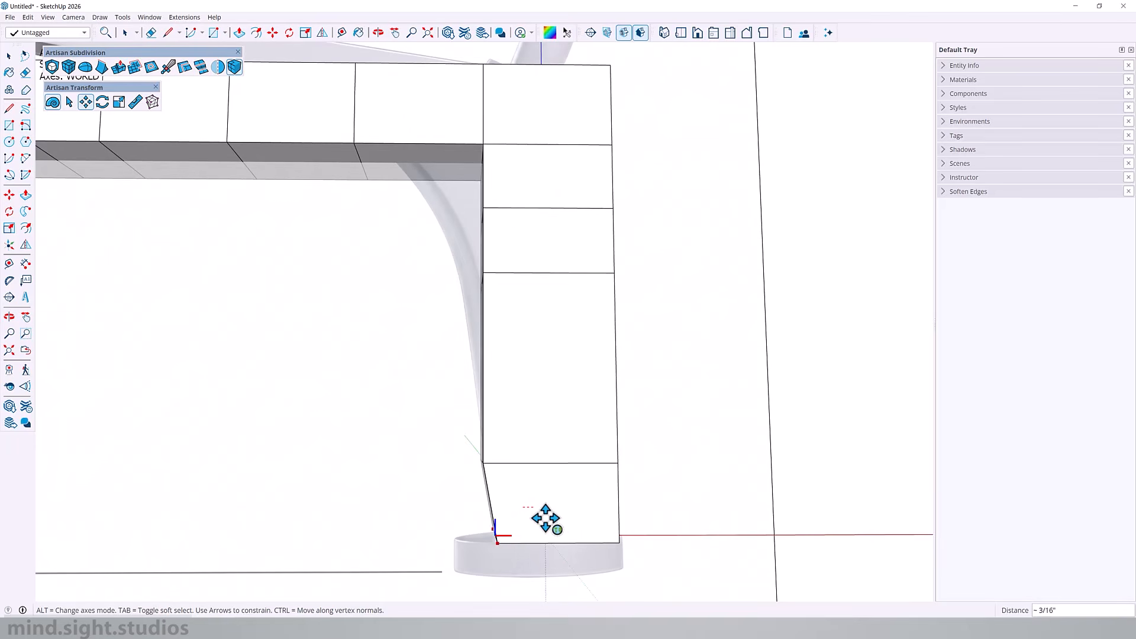
text(.5)
key(Return)
key(Return)
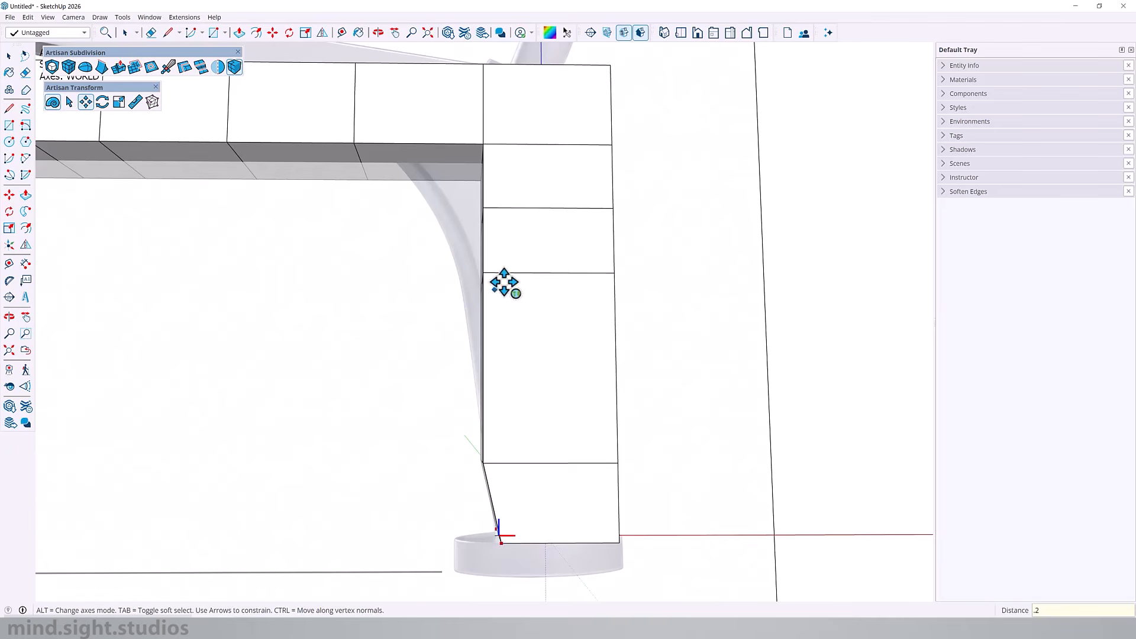
Step: Lower the column's middle edge loop and move the lowest loop's spout-side vertices inward by .1
drag(463, 254, 705, 338)
drag(550, 331, 540, 388)
drag(432, 427, 529, 442)
key(m)
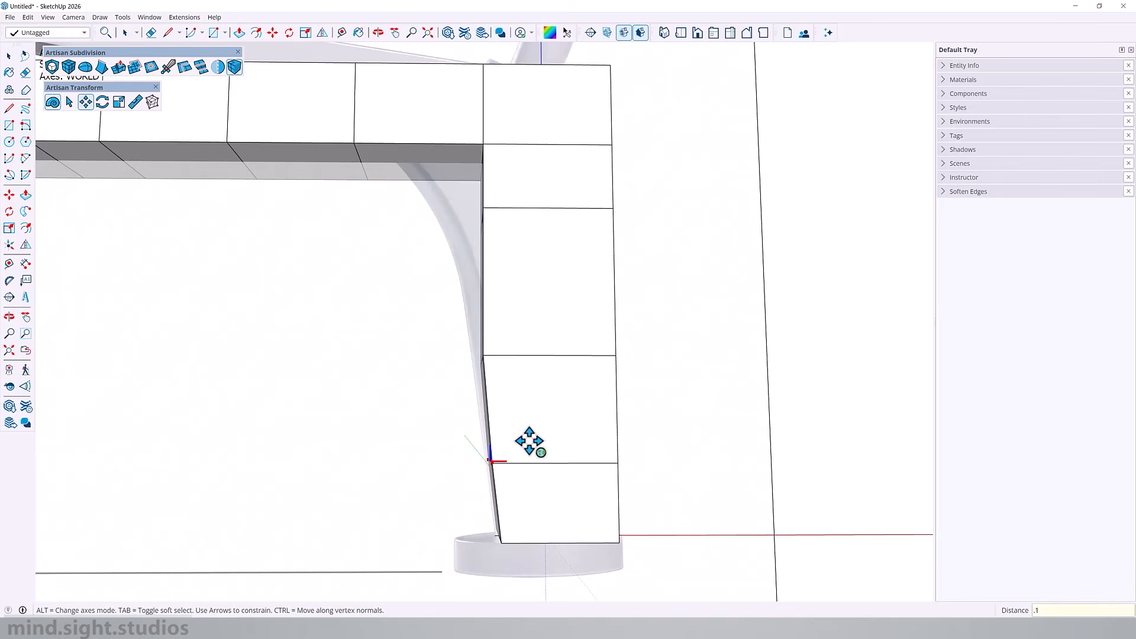
Step: Move the spout-side vertices of the column's middle edge loop outward about 1/8" to follow the reference
key(space)
drag(436, 305, 559, 408)
key(m)
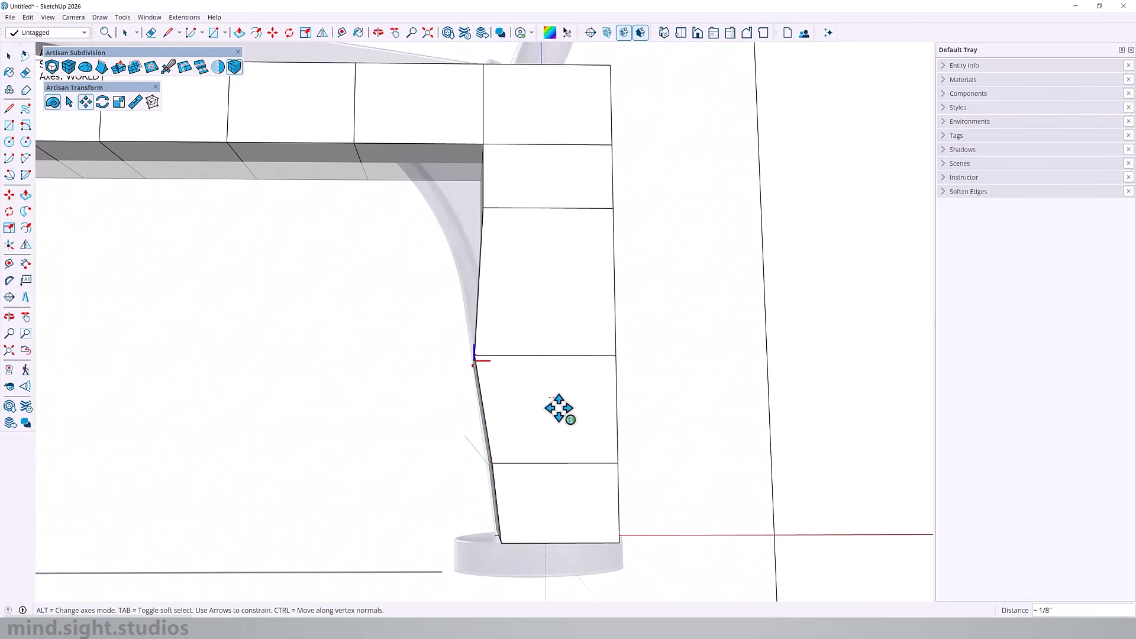
key(Return)
Step: Select the inner corner vertices where the spout meets the column and move them 1" toward the spout tip
drag(425, 124, 500, 167)
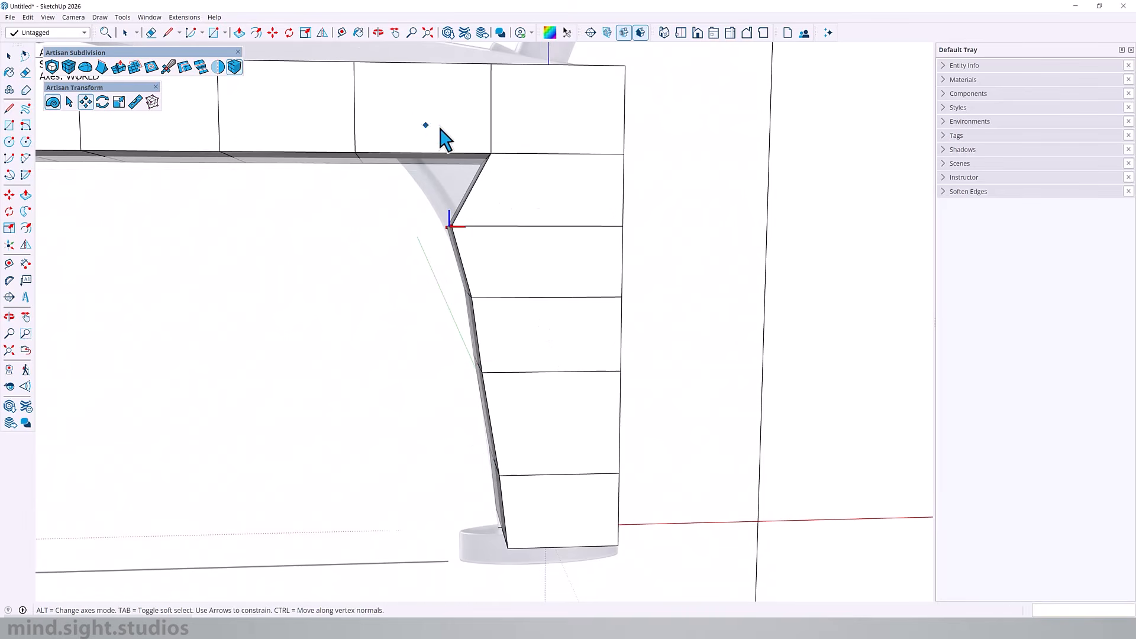
key(m)
drag(564, 194, 474, 196)
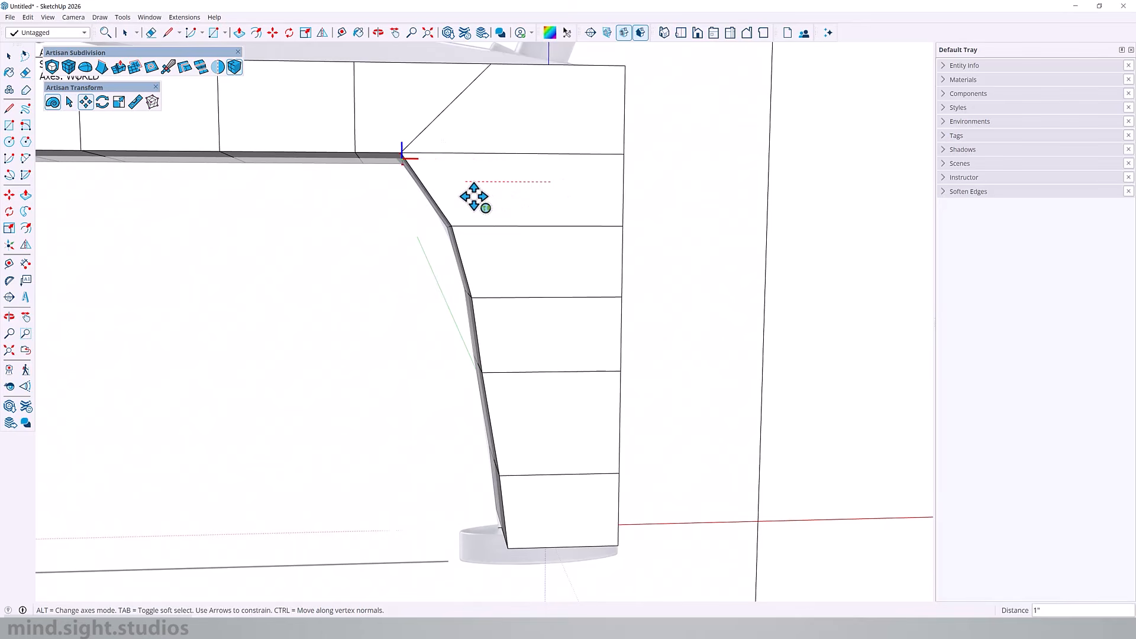
Step: Draw a vertical edge from the shifted inner corner to the top of the block and erase the diagonal edge
middle_drag(452, 218, 521, 145)
key(l)
key(e)
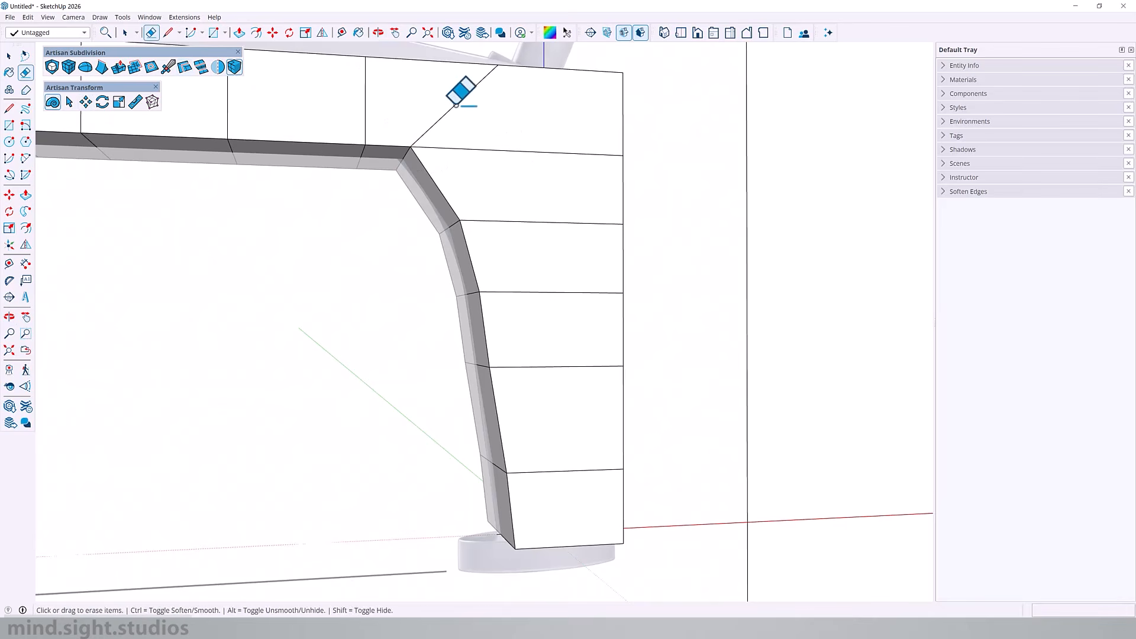
click(452, 106)
mouse_move(452, 106)
middle_down()
mouse_move(536, 260)
mouse_move(1128, 255)
mouse_move(426, 246)
mouse_move(426, 406)
mouse_move(385, 254)
middle_up()
ctrl+click(533, 254)
Step: Apply a Catmull-Clark subdivision to the whole faucet block, inspect the smoothed shape from several sides, and undo it
key(space)
drag(247, 216, 737, 586)
click(52, 67)
key(o)
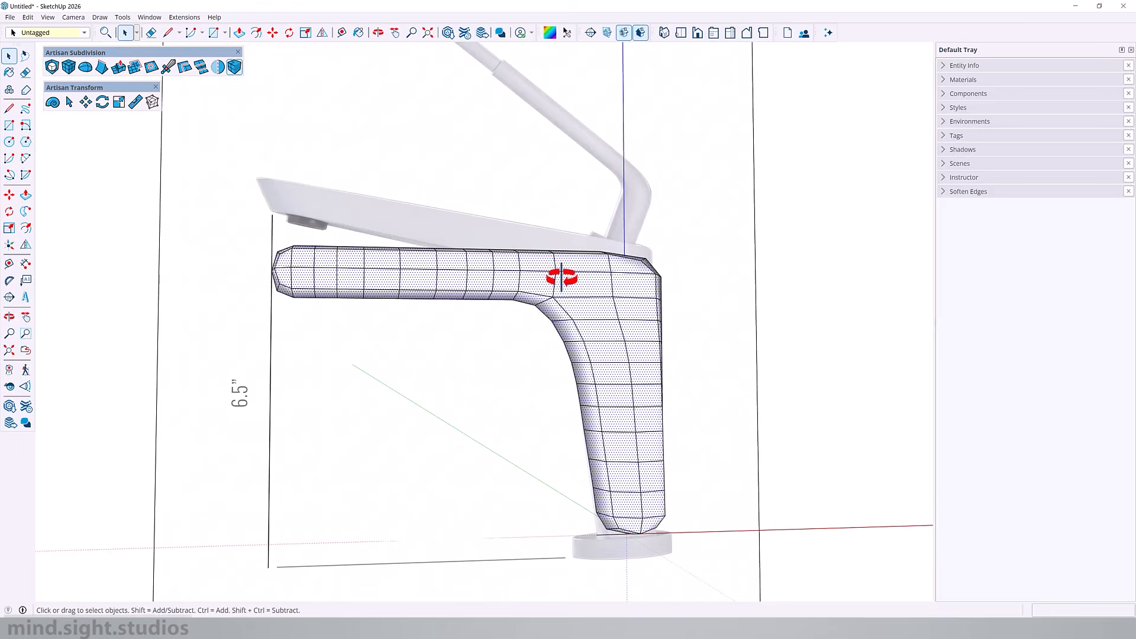
drag(560, 274, 320, 293)
key(space)
middle_drag(562, 332, 565, 457)
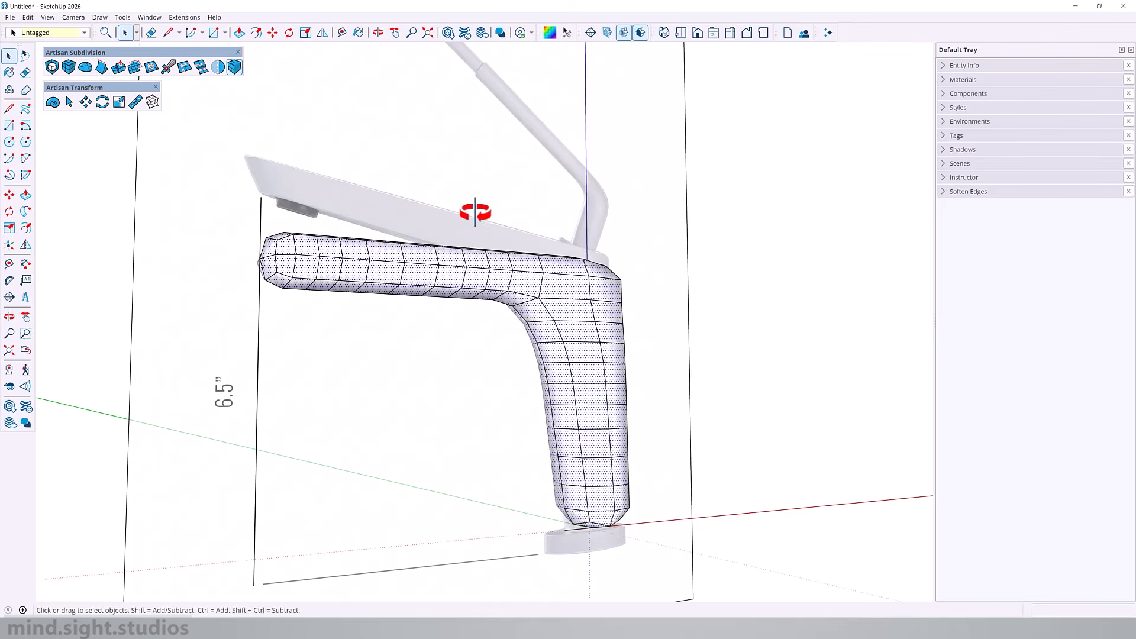
middle_drag(476, 212, 364, 227)
key(ctrl+z)
middle_drag(477, 306, 432, 312)
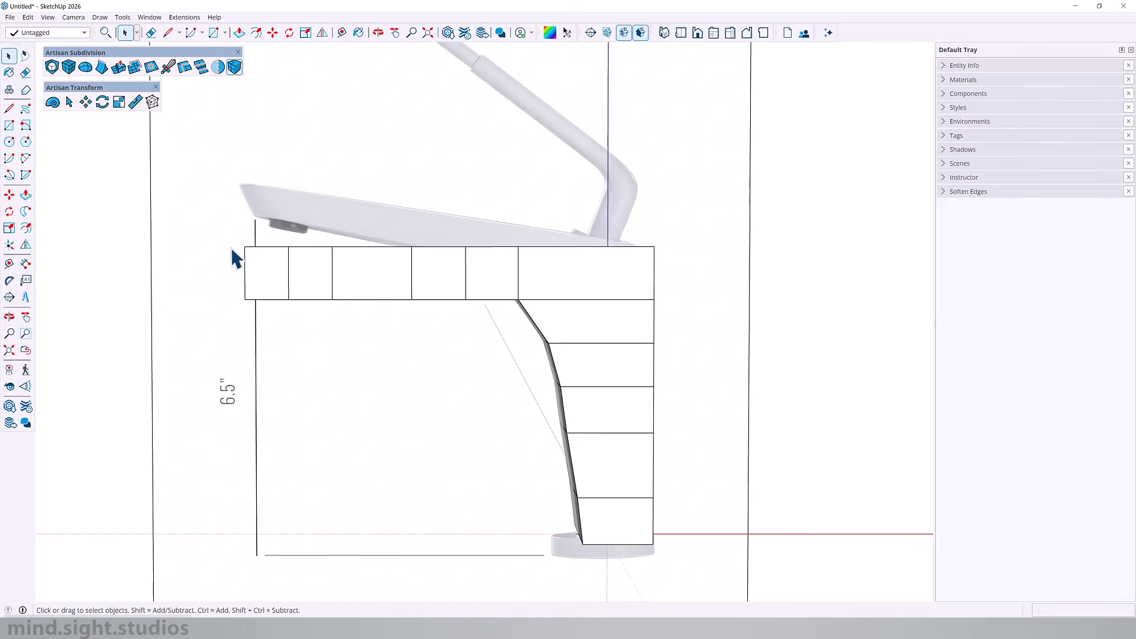
Step: Select the bottom vertices at the spout tip and move them inward to give the end face a slant
middle_drag(196, 300, 272, 292)
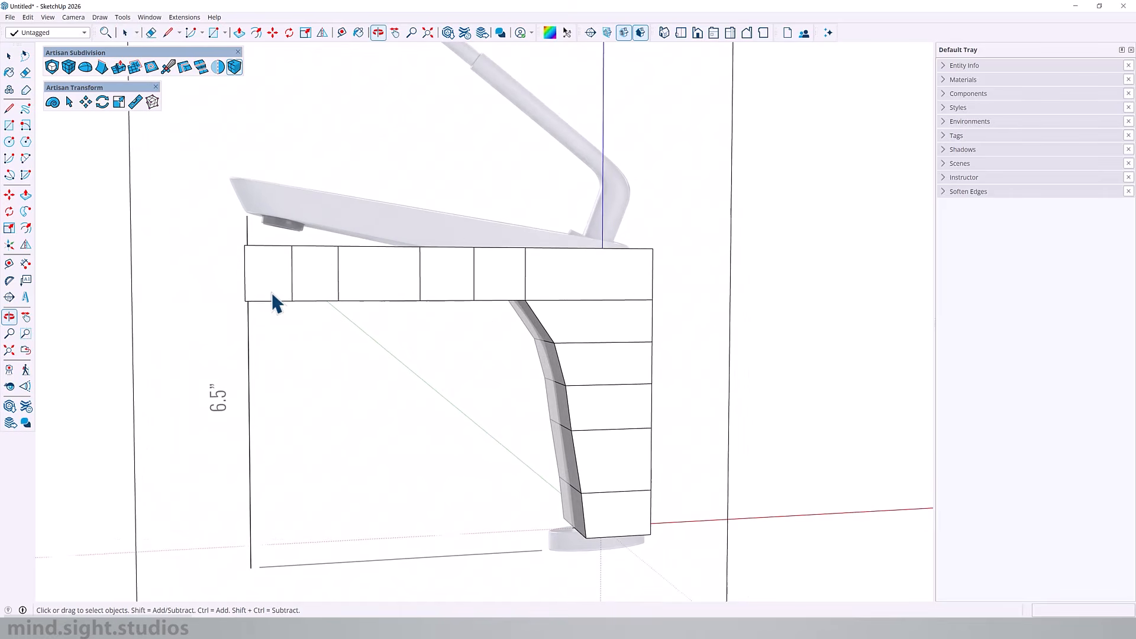
click(283, 281)
drag(265, 337, 268, 341)
scroll(237, 284, up, 4)
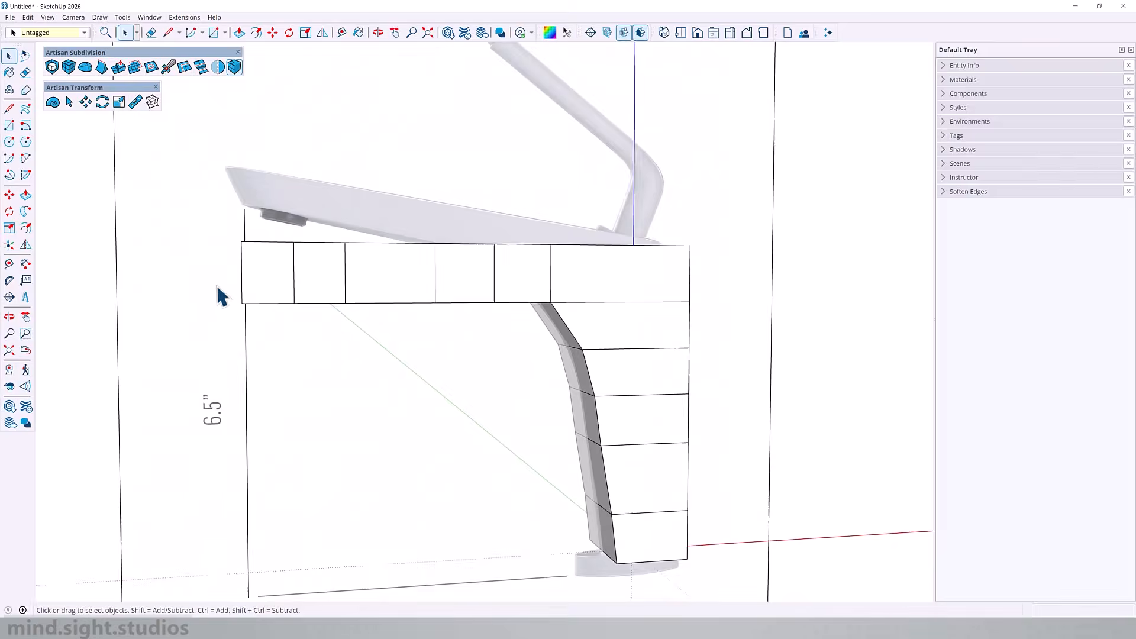
middle_drag(219, 287, 369, 243)
middle_drag(281, 268, 251, 243)
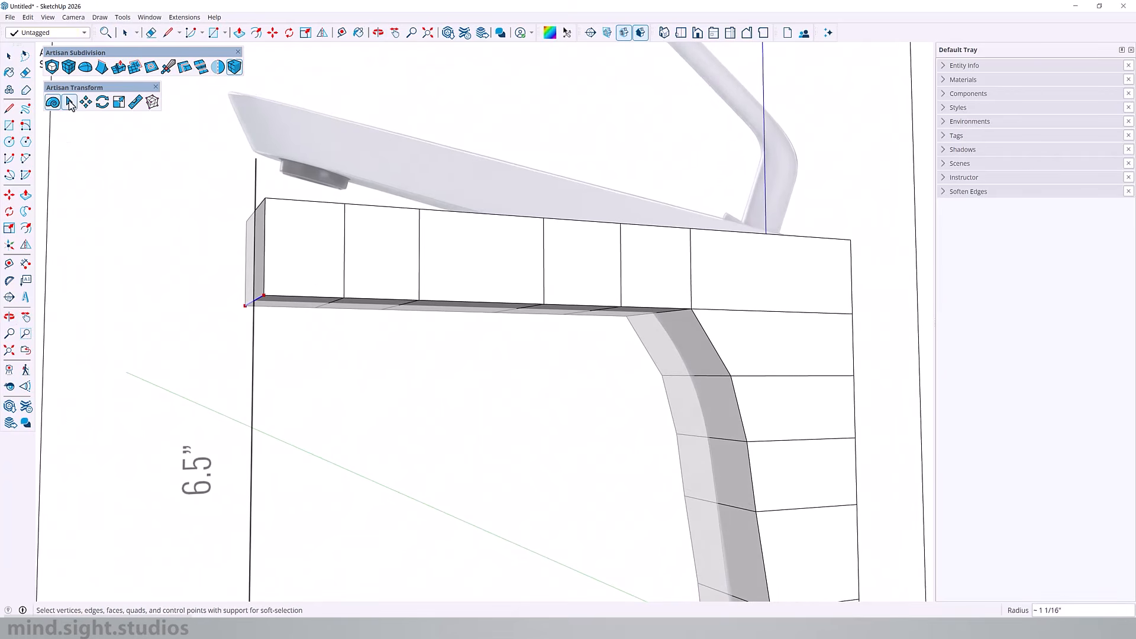
click(69, 101)
middle_drag(444, 285, 367, 328)
scroll(414, 331, down, 6)
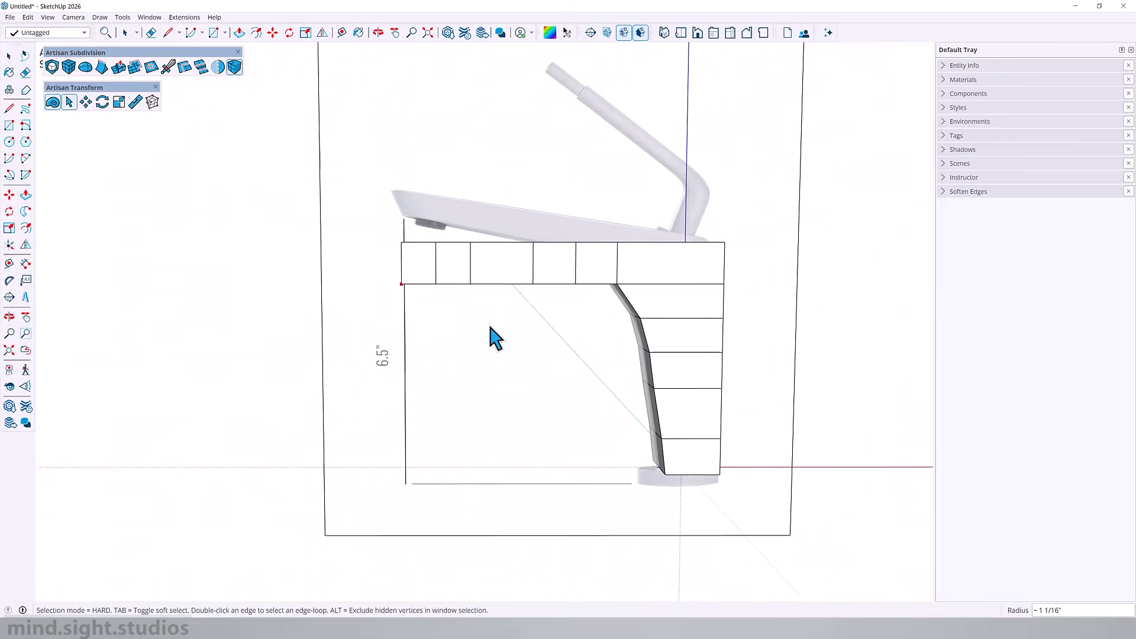
scroll(450, 301, up, 3)
scroll(411, 277, up, 3)
drag(370, 259, 432, 310)
scroll(448, 261, up, 2)
middle_drag(439, 267, 404, 292)
key(m)
drag(426, 288, 473, 290)
scroll(430, 269, down, 4)
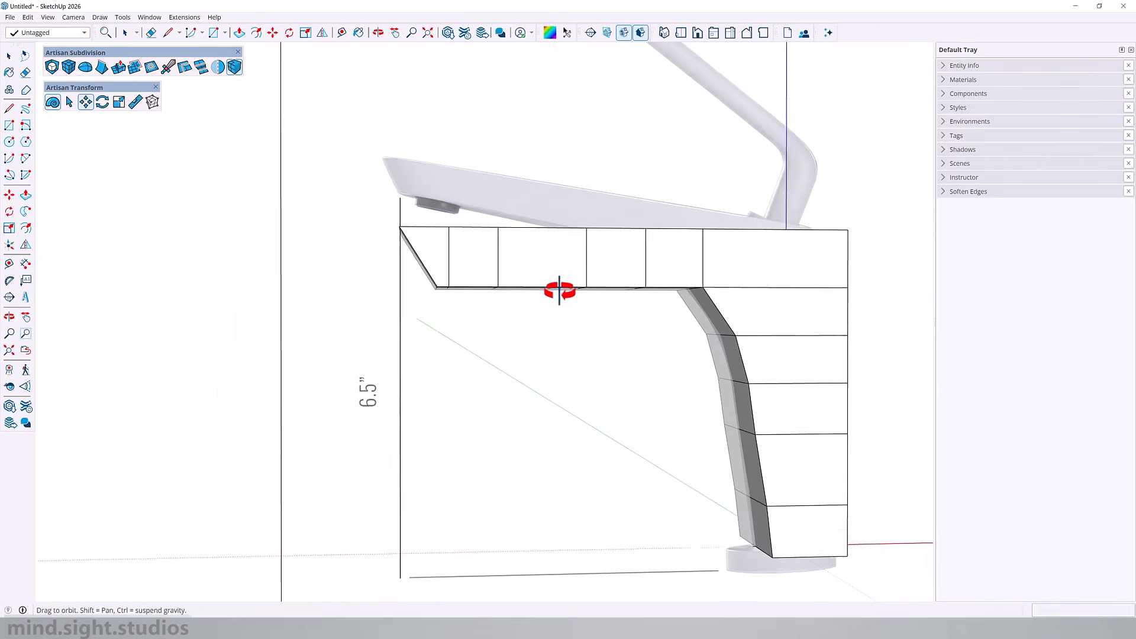
Step: Select all spout vertices and rotate them 8.0 degrees upward about the top back corner to match the reference slope
middle_drag(558, 289, 486, 289)
scroll(399, 277, down, 2)
key(space)
drag(363, 196, 772, 310)
middle_drag(690, 284, 690, 340)
scroll(710, 252, up, 6)
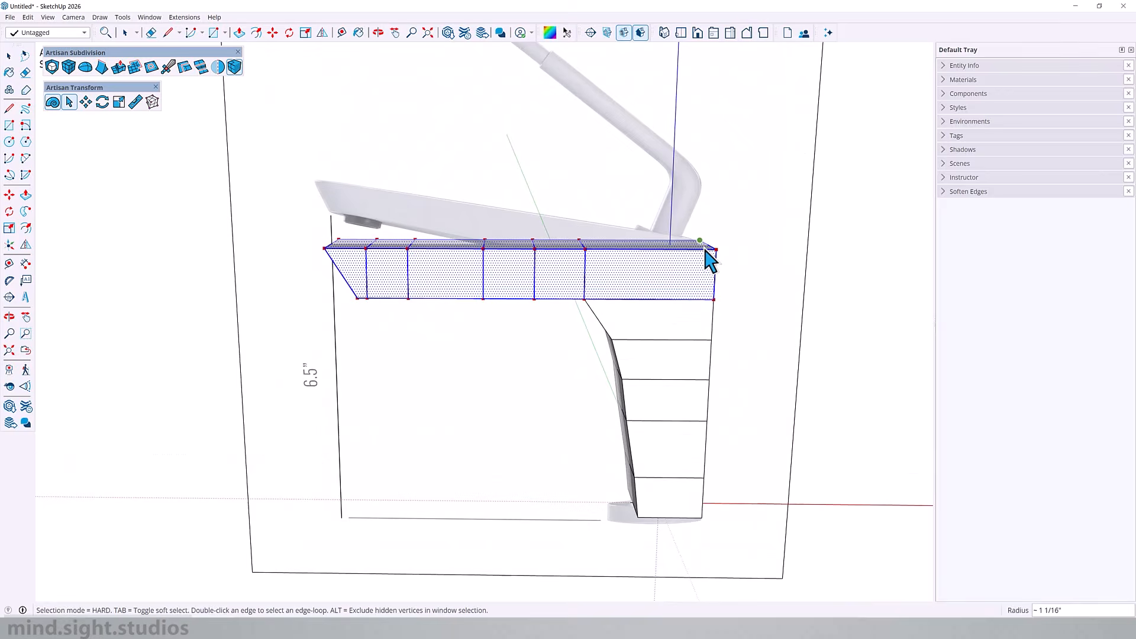
key(r)
click(719, 253)
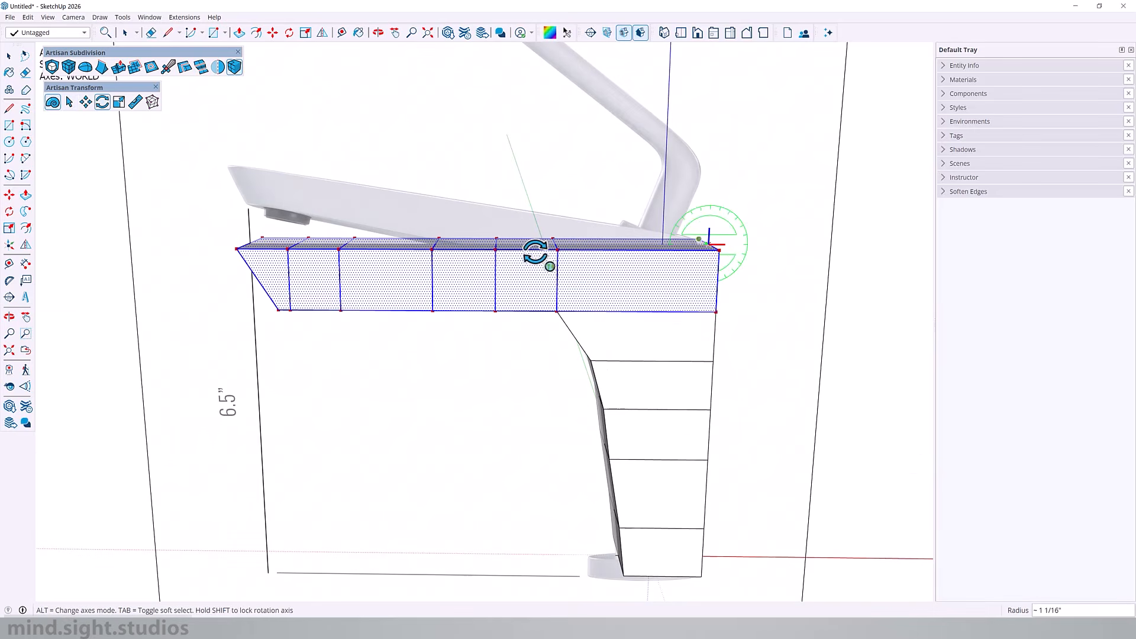
click(255, 250)
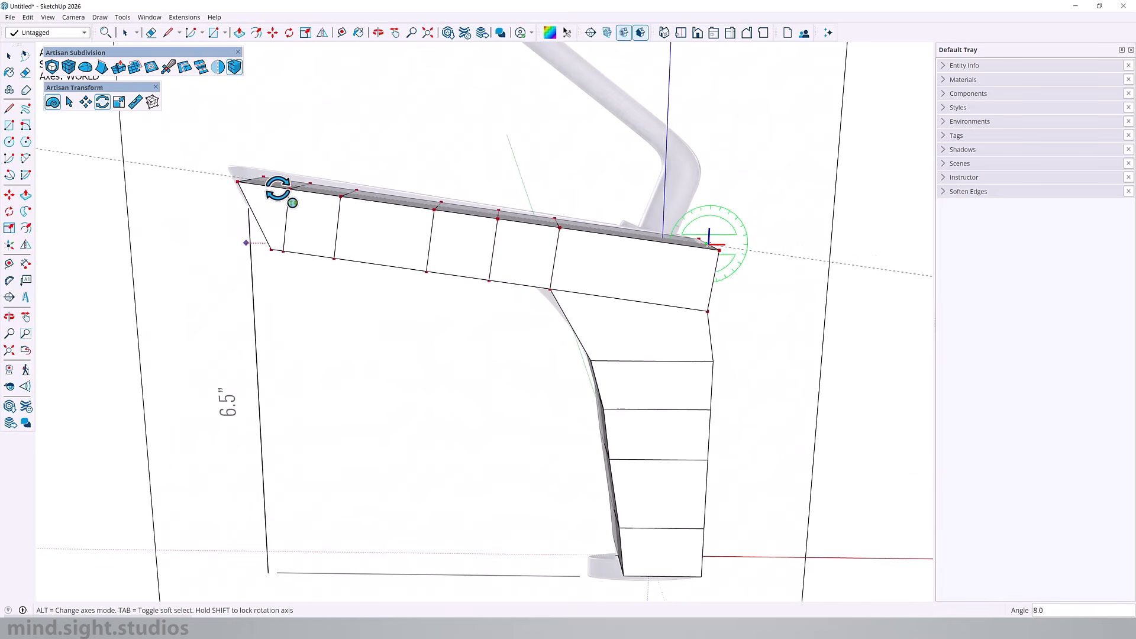
click(282, 183)
middle_drag(737, 297, 755, 243)
Step: Select the slanted end face of the spout and move it outward toward the tip in the reference image
key(space)
scroll(258, 207, up, 3)
middle_drag(258, 177, 313, 166)
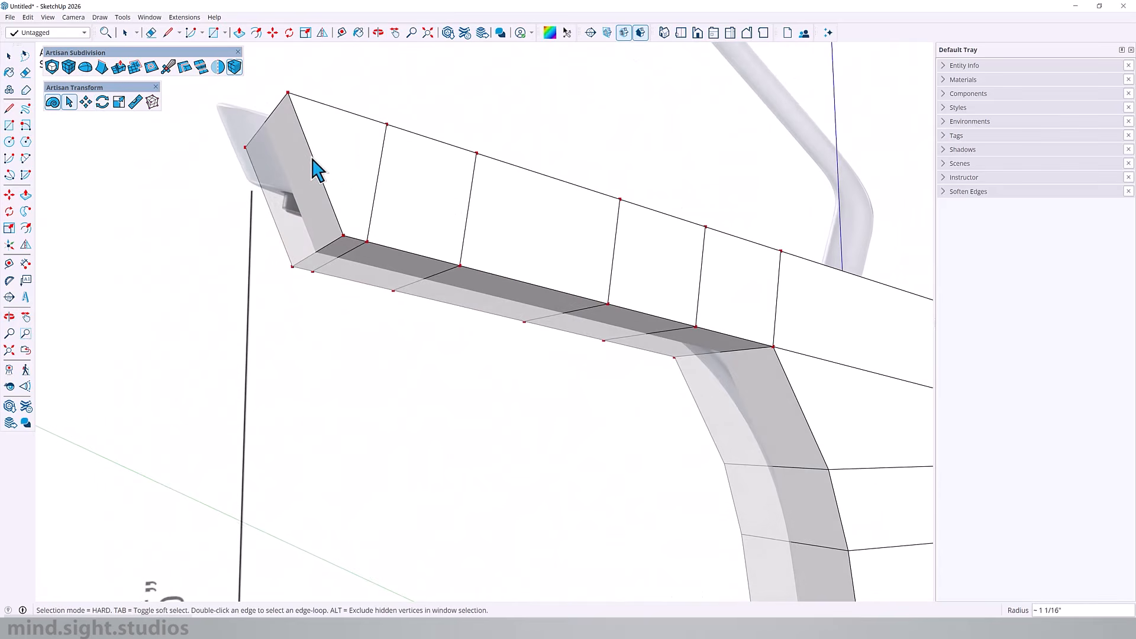
click(312, 175)
key(m)
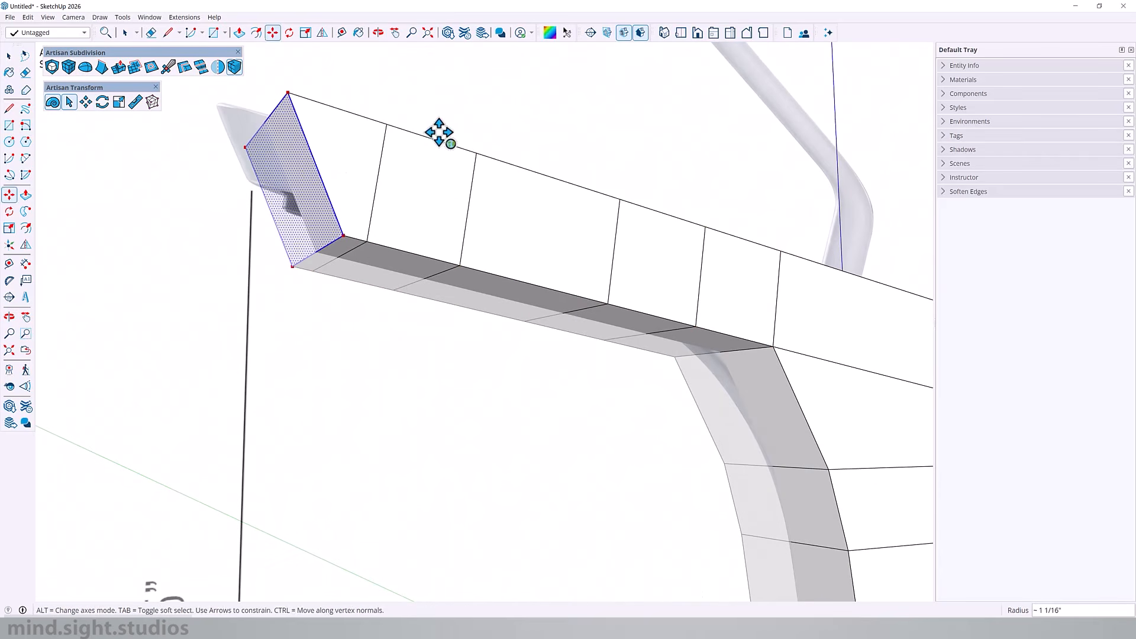
drag(445, 147, 397, 131)
scroll(342, 235, down, 3)
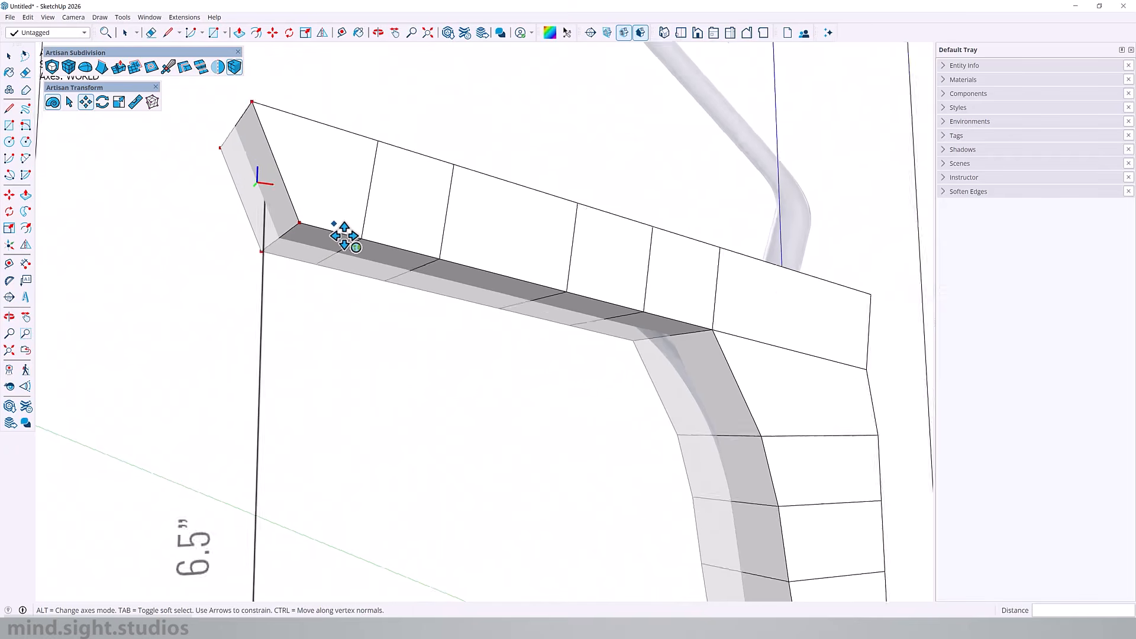
Step: Select the inner corner vertices under the spout and move them down about 3/16" to smooth the bend
middle_drag(342, 235, 435, 372)
scroll(532, 291, down, 3)
key(space)
drag(533, 278, 543, 360)
scroll(550, 304, up, 5)
key(m)
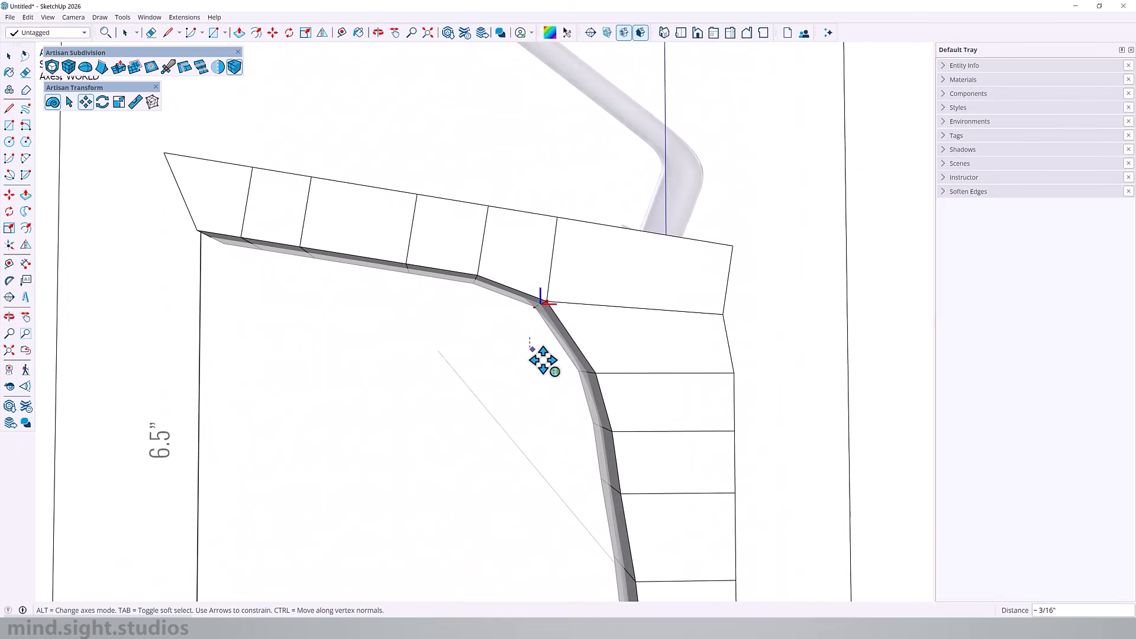
Step: Move the back vertices just below the spout's rear corner outward about 1/8" to straighten the column's back
middle_drag(715, 338, 665, 329)
key(space)
drag(642, 291, 758, 347)
middle_drag(760, 349, 875, 368)
key(m)
scroll(715, 349, up, 4)
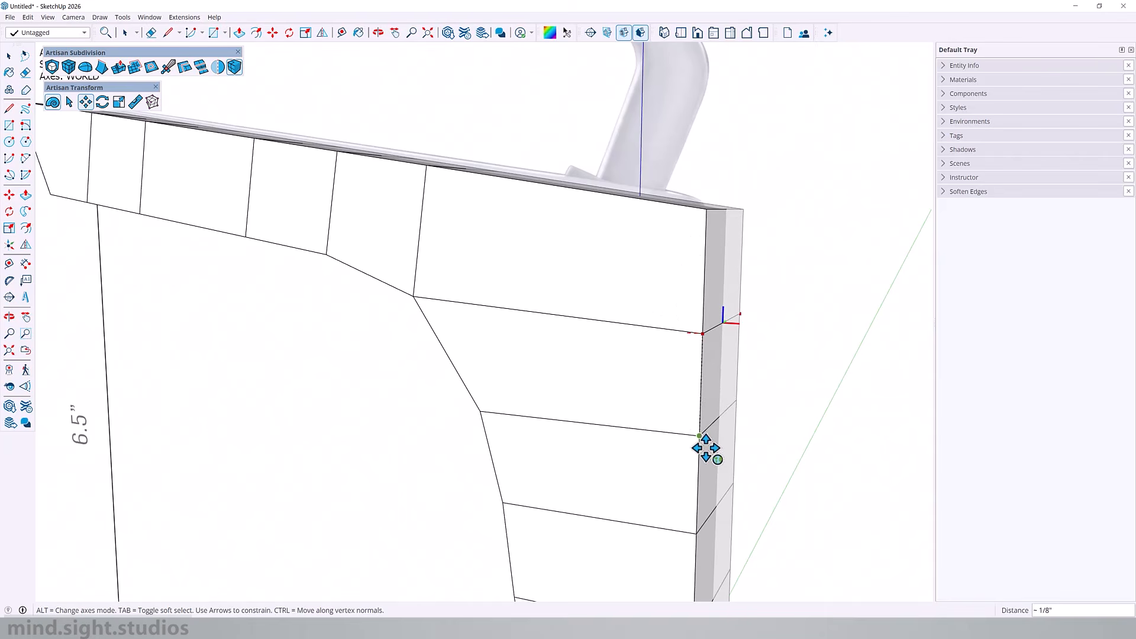
middle_drag(710, 452, 733, 400)
scroll(695, 309, down, 6)
mouse_move(694, 310)
middle_down()
mouse_move(773, 247)
mouse_move(695, 309)
middle_up()
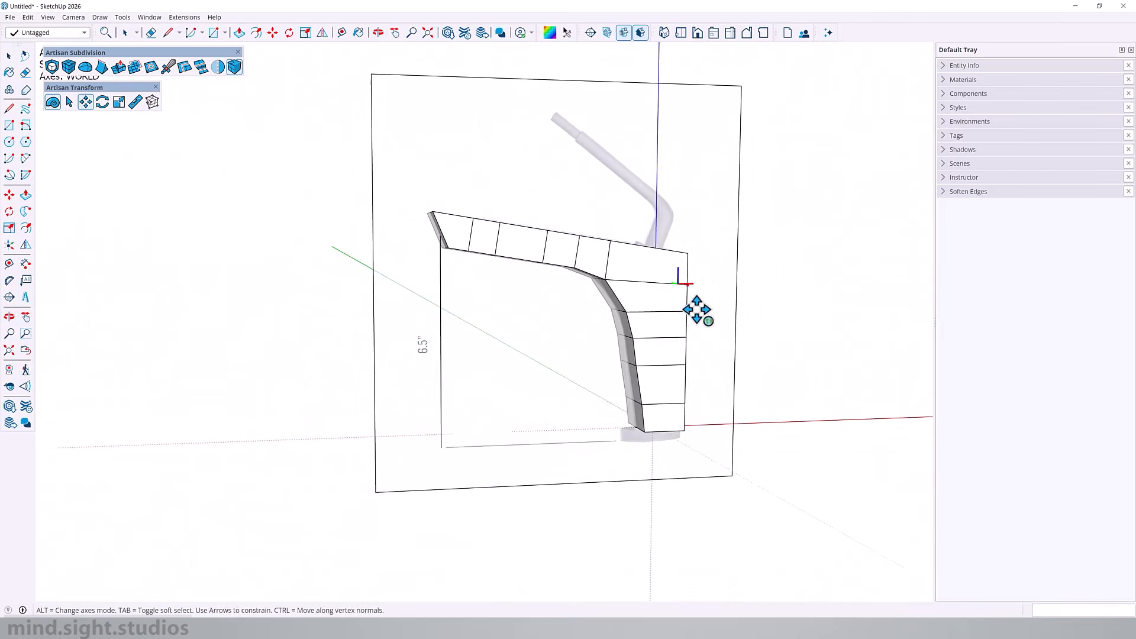
Step: Select the whole reshaped faucet block and apply a Catmull-Clark subdivision to check its curves
key(space)
drag(393, 176, 717, 475)
middle_drag(655, 359, 722, 402)
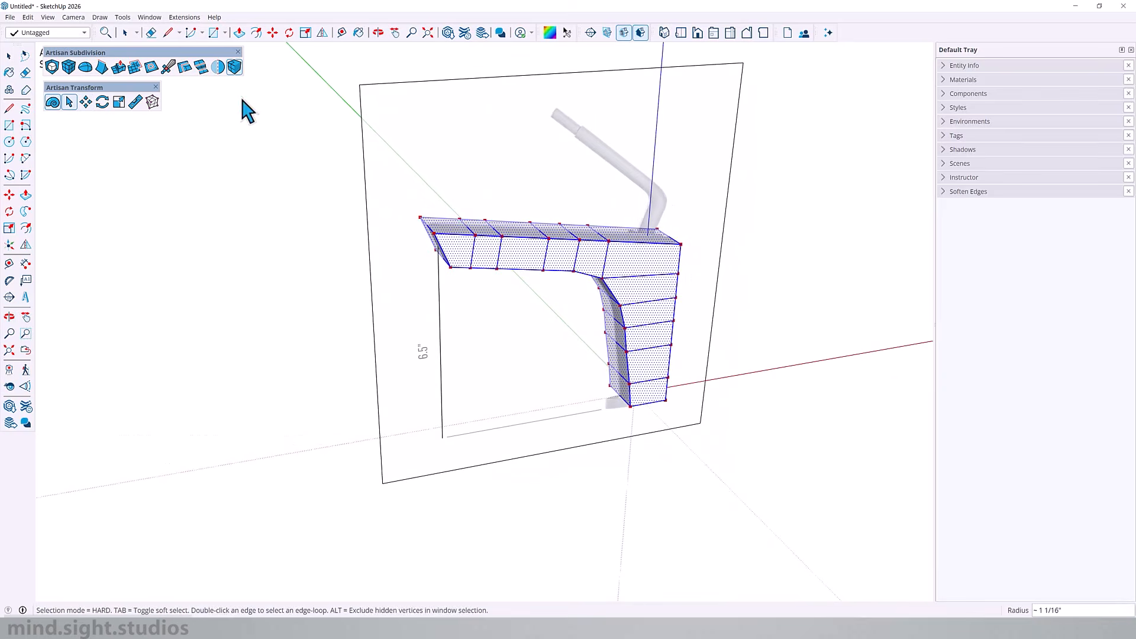
click(52, 67)
middle_drag(368, 182, 423, 129)
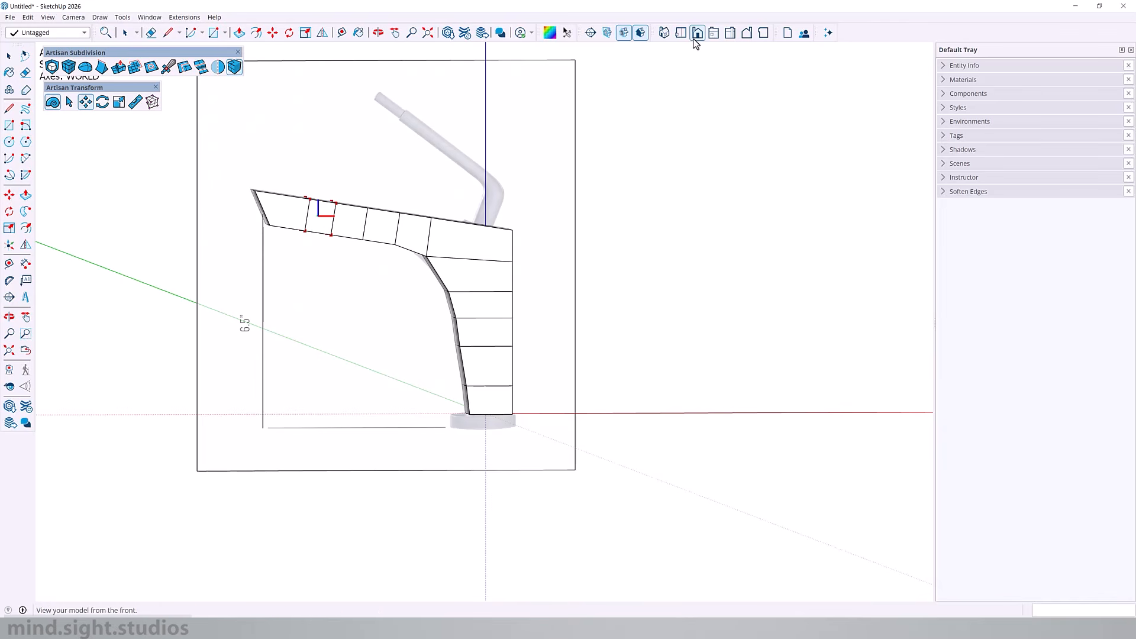
Step: From the front view, select the faces along the spout's underside and the column's inner side and inset them about 1/8"
click(698, 34)
key(Escape)
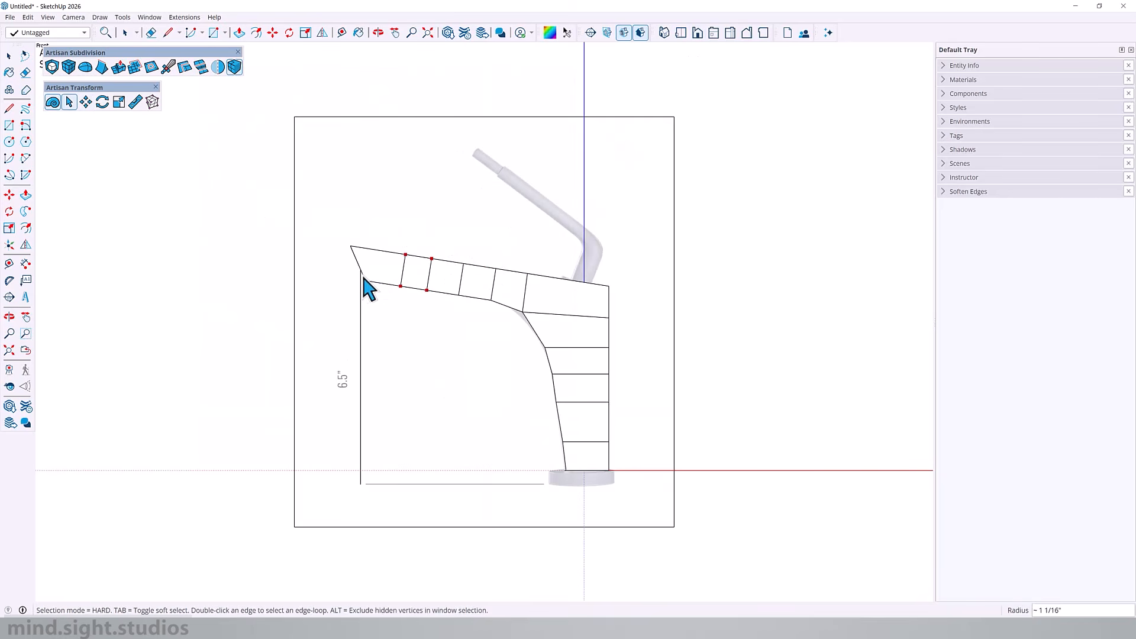
drag(419, 326, 583, 547)
middle_drag(585, 432, 862, 282)
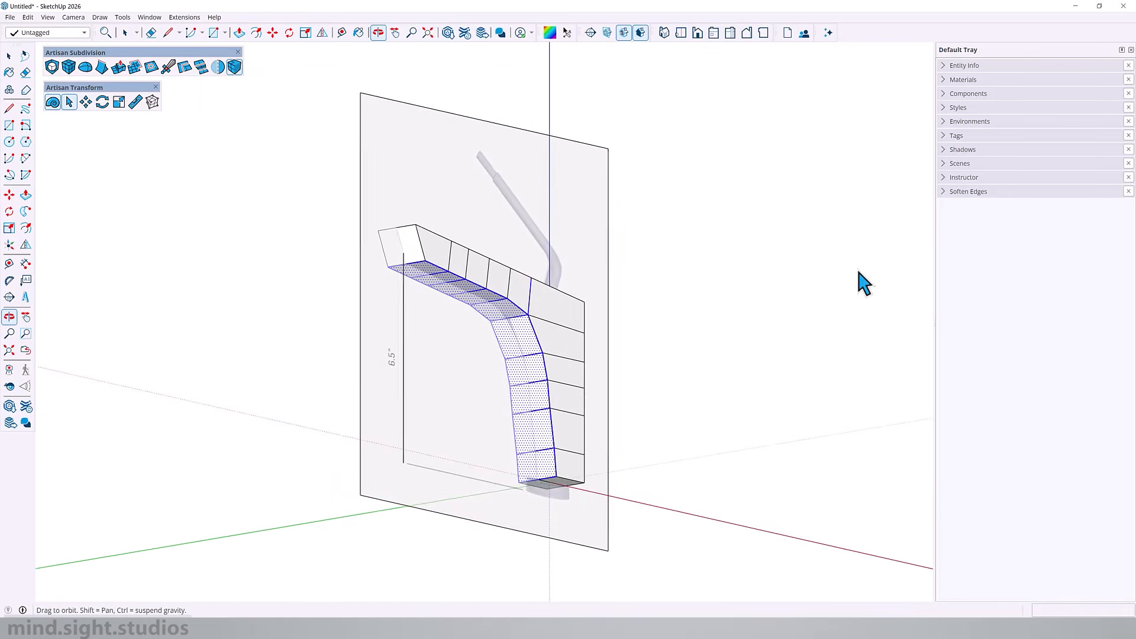
scroll(536, 306, up, 3)
scroll(536, 306, up, 2)
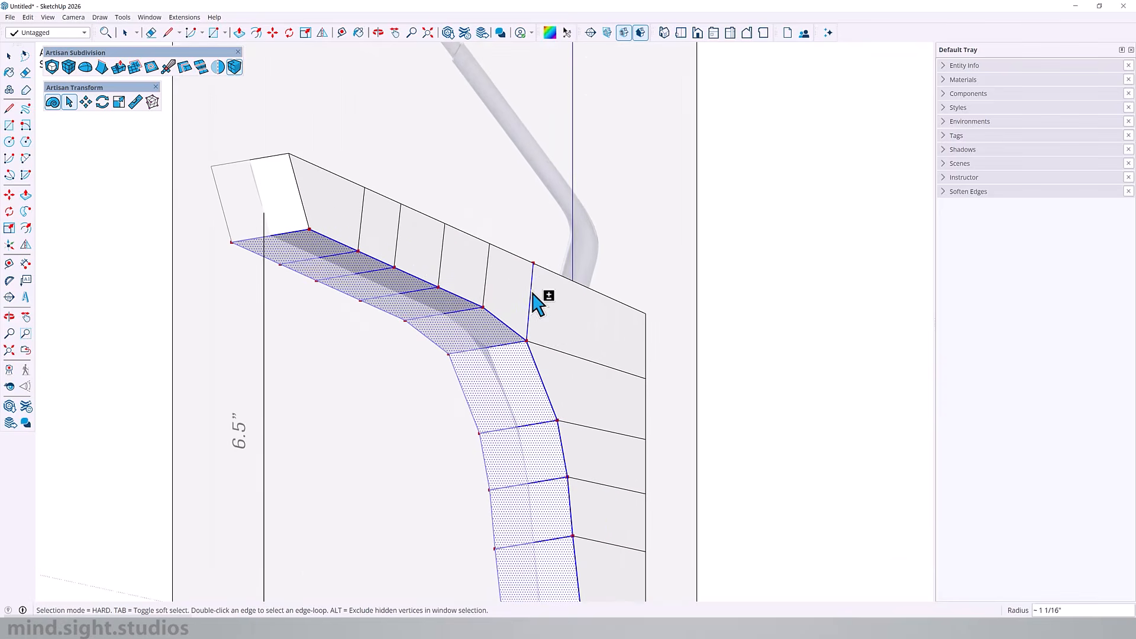
middle_drag(536, 306, 451, 223)
scroll(441, 251, down, 2)
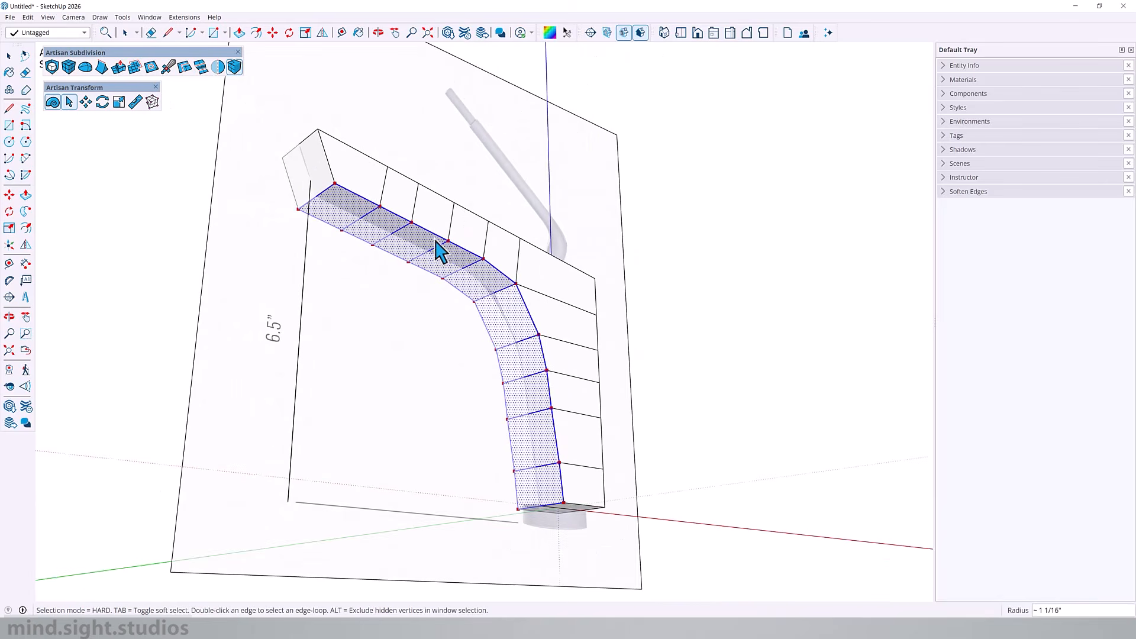
click(155, 69)
scroll(390, 243, up, 5)
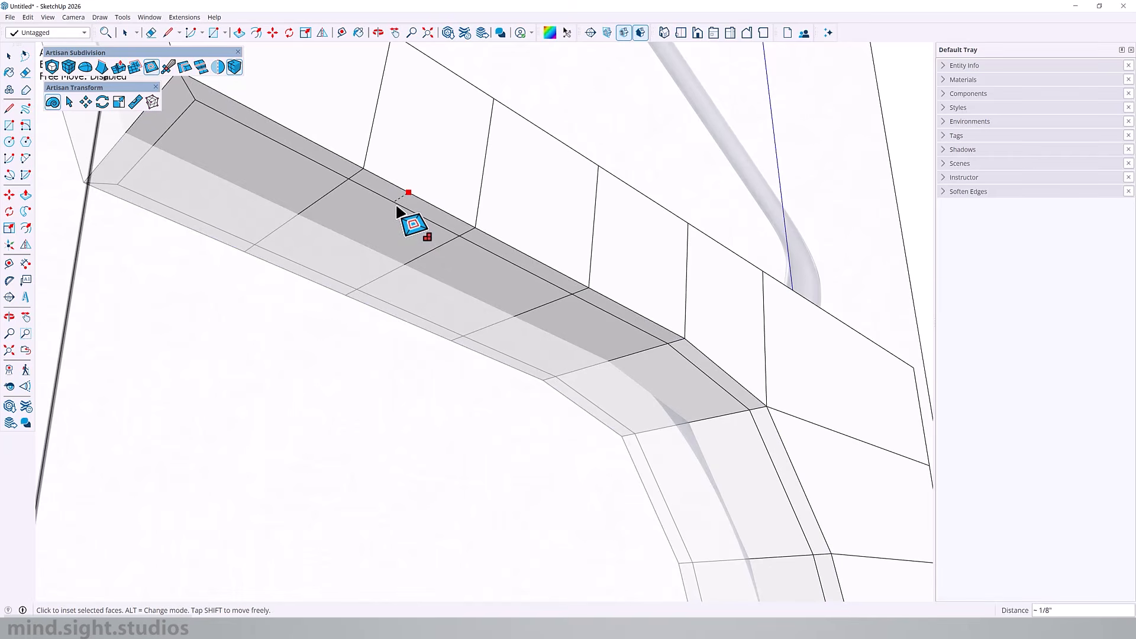
scroll(398, 208, down, 5)
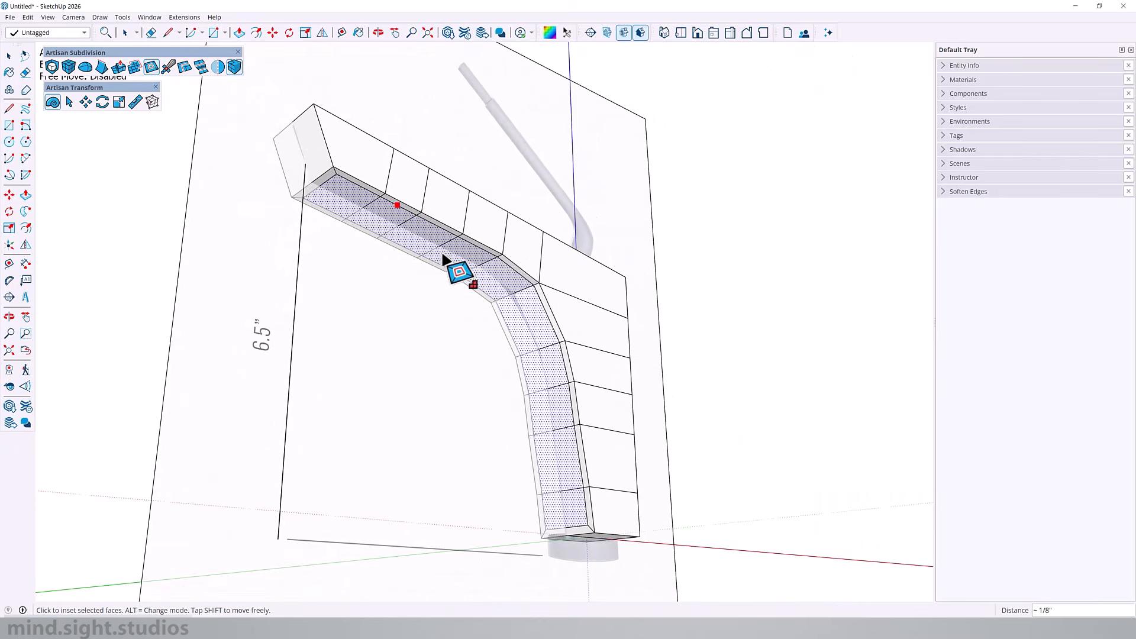
Step: Select all the faces along the top of the spout and inset them
middle_drag(594, 294, 336, 219)
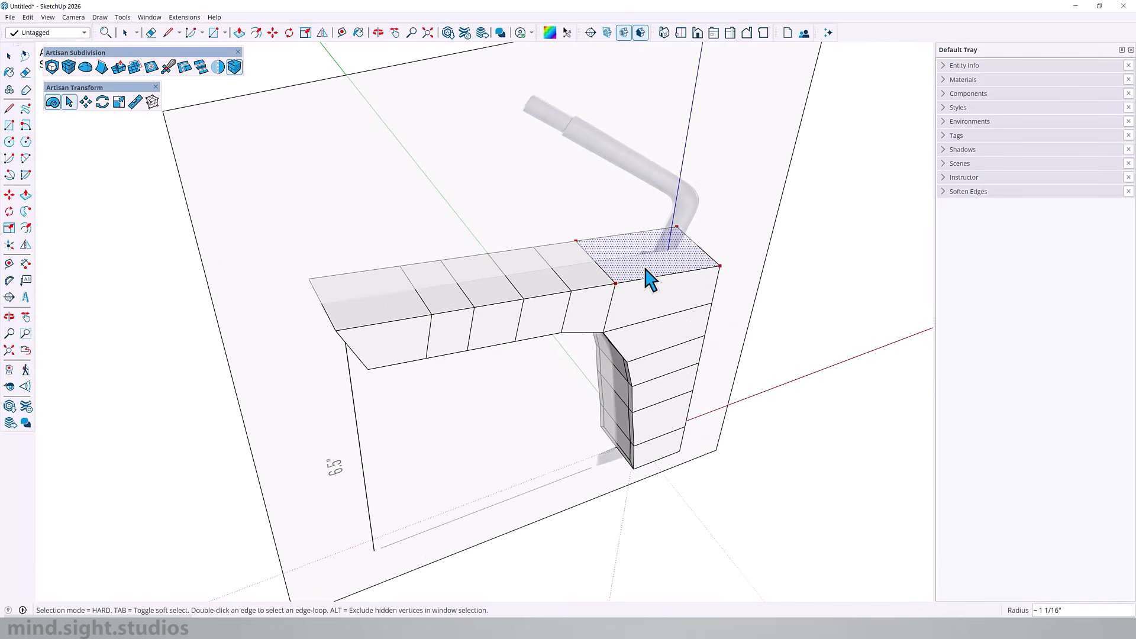
shift+double_click(451, 307)
shift+double_click(403, 312)
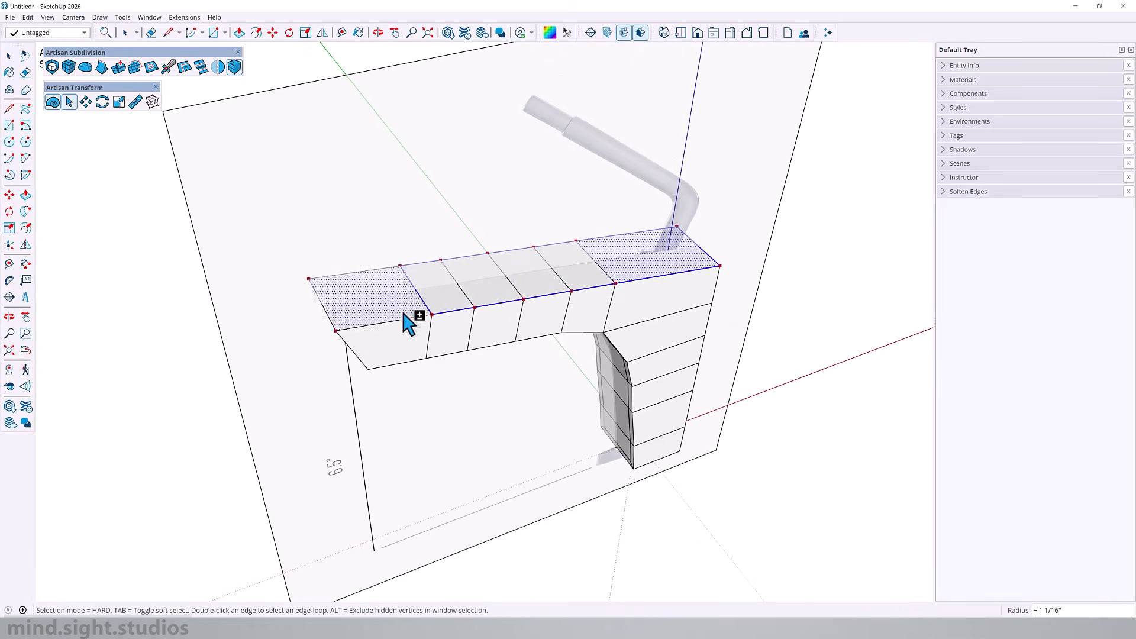
shift+click(630, 274)
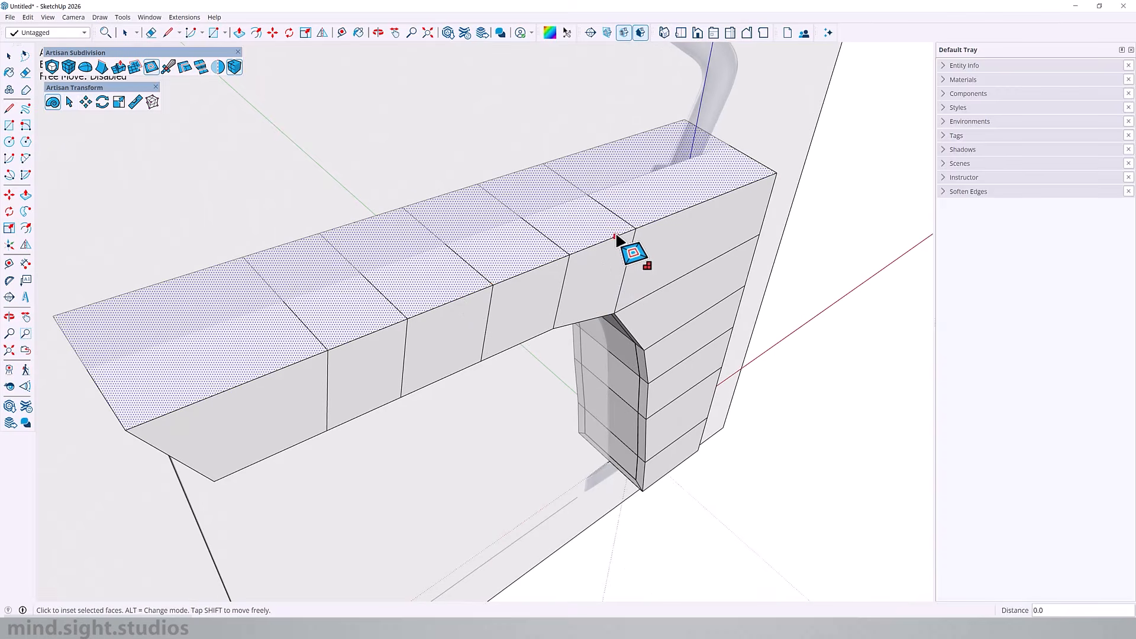
click(616, 237)
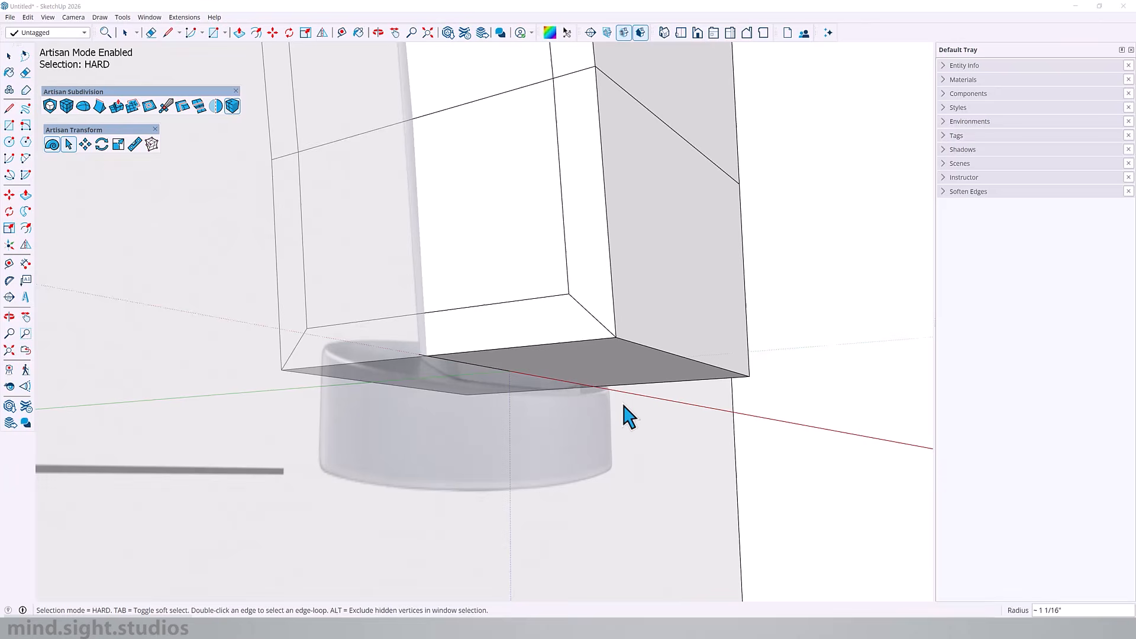
Step: Select the whole faucet block, apply a Catmull-Clark subdivision, and check the column's bottom end at the base
scroll(624, 418, down, 5)
drag(445, 106, 762, 477)
scroll(583, 385, up, 3)
click(50, 106)
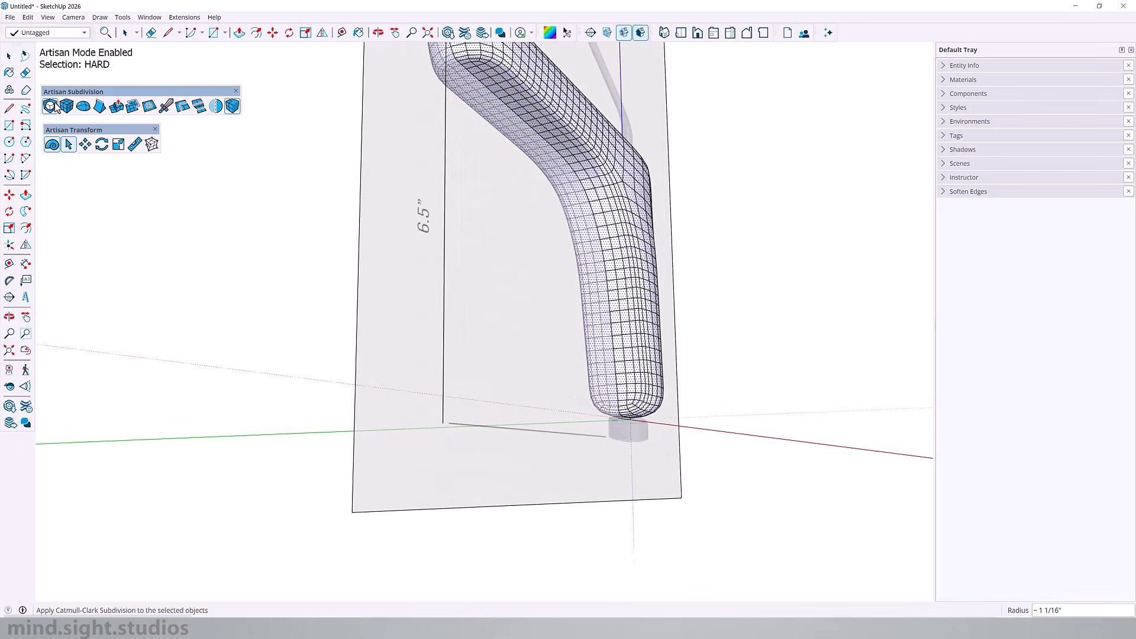
middle_drag(642, 398, 676, 421)
scroll(674, 422, up, 3)
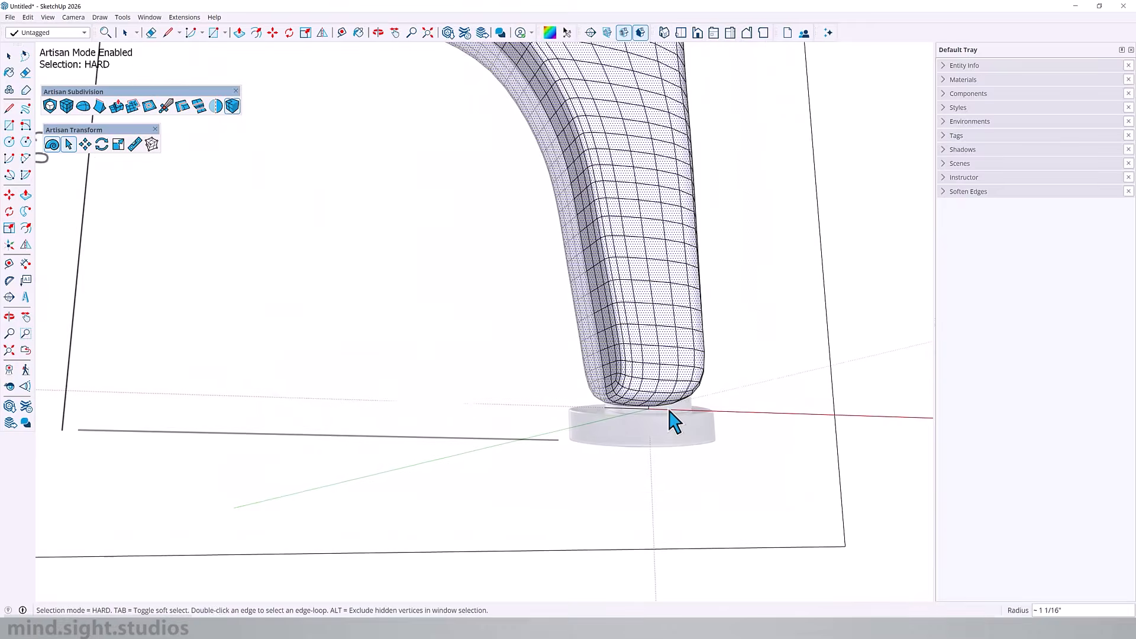
Step: Inspect the column's rounded bottom end from below and around its corners, and undo the Catmull-Clark subdivision
scroll(675, 422, up, 3)
scroll(515, 388, up, 2)
middle_drag(515, 388, 521, 429)
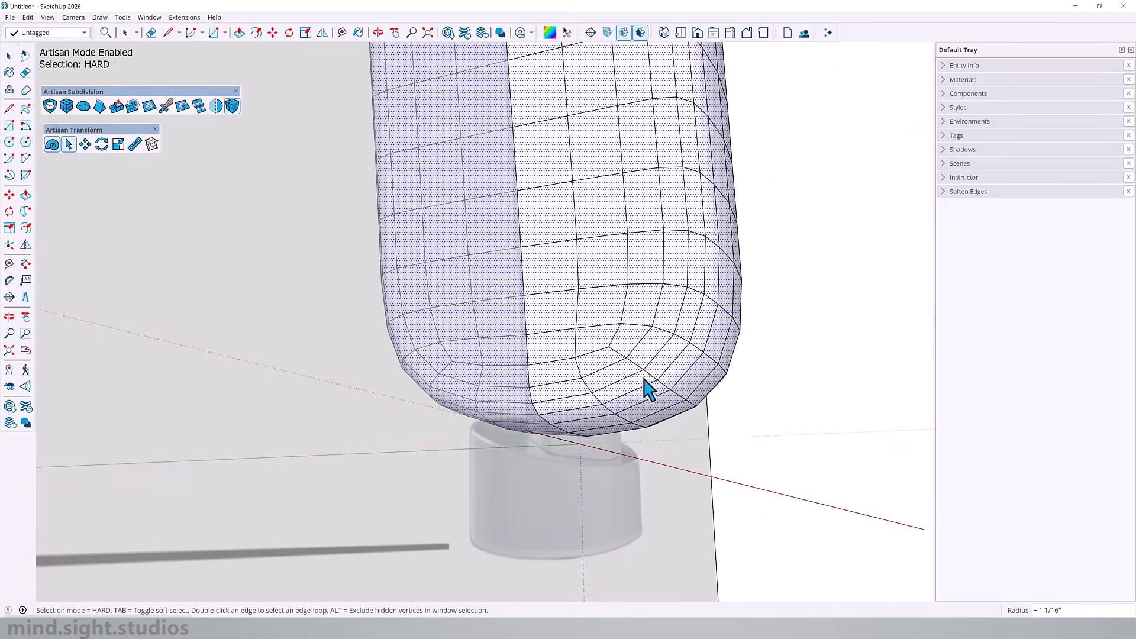
middle_drag(645, 387, 509, 542)
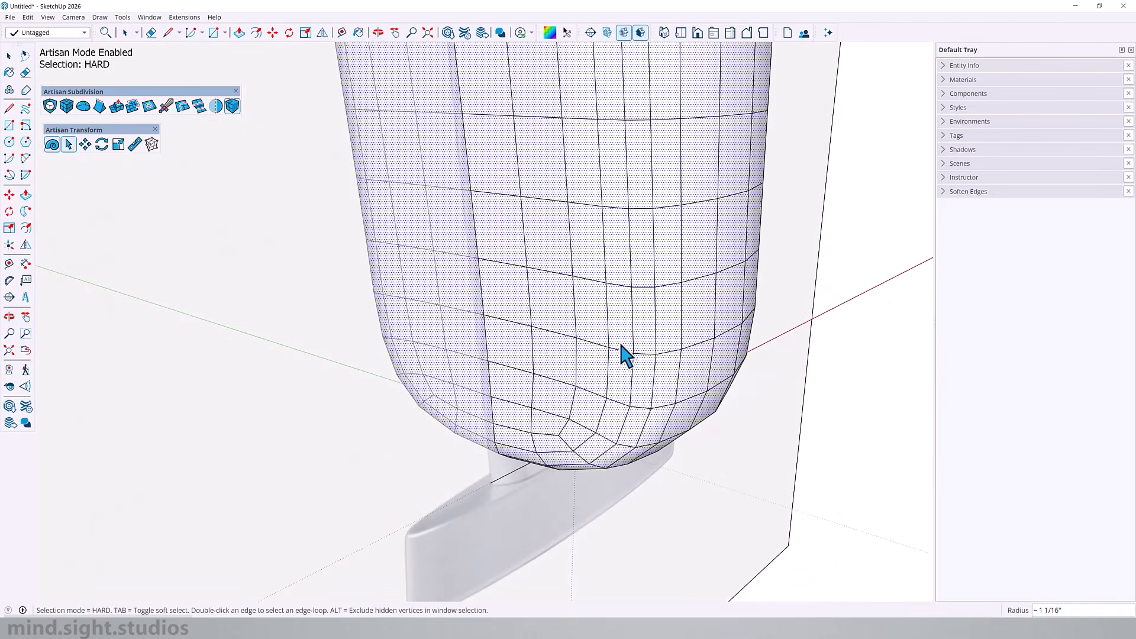
key(ctrl+z)
key(ctrl+z)
Step: From the front view, cut a horizontal knife line across the whole column just above its bottom edge
middle_drag(583, 363, 318, 300)
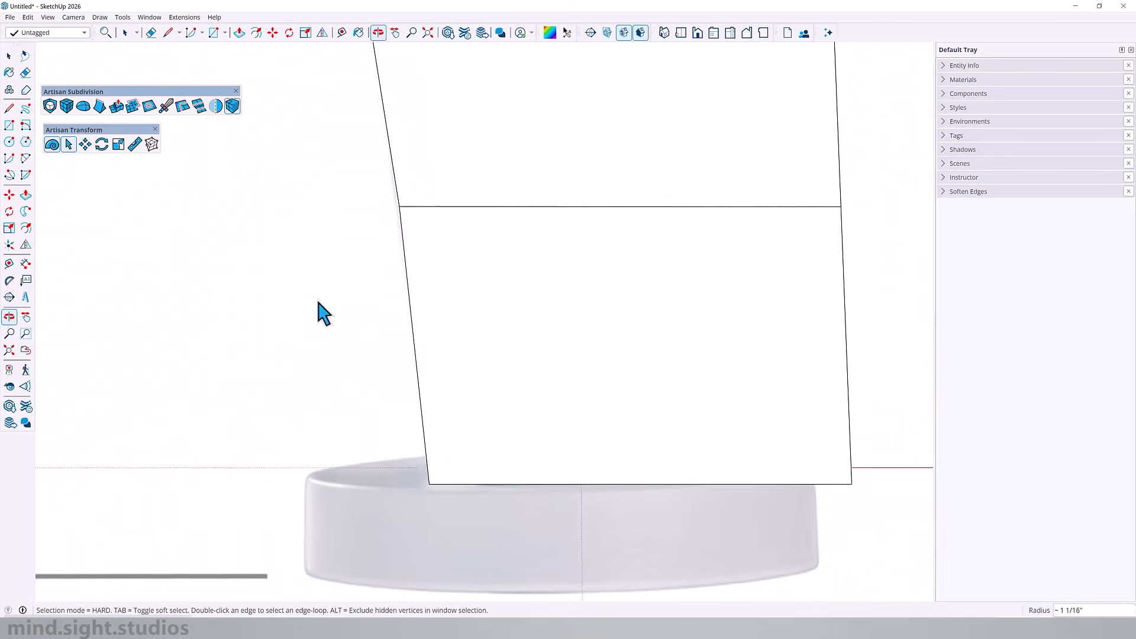
scroll(317, 314, down, 2)
click(697, 34)
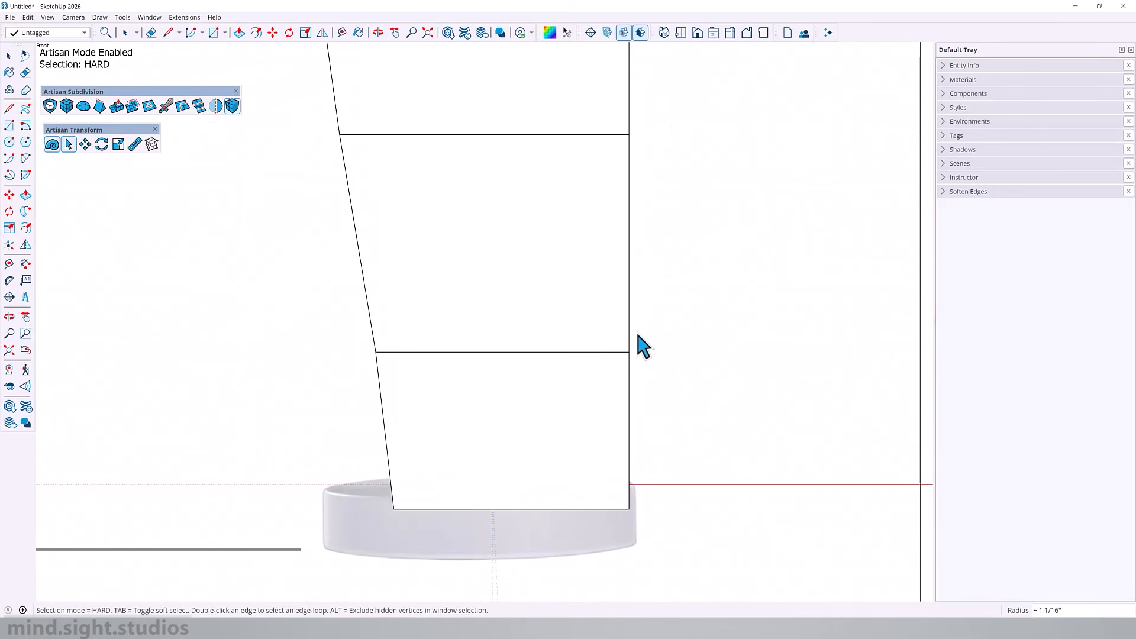
scroll(500, 443, down, 1)
scroll(246, 342, down, 1)
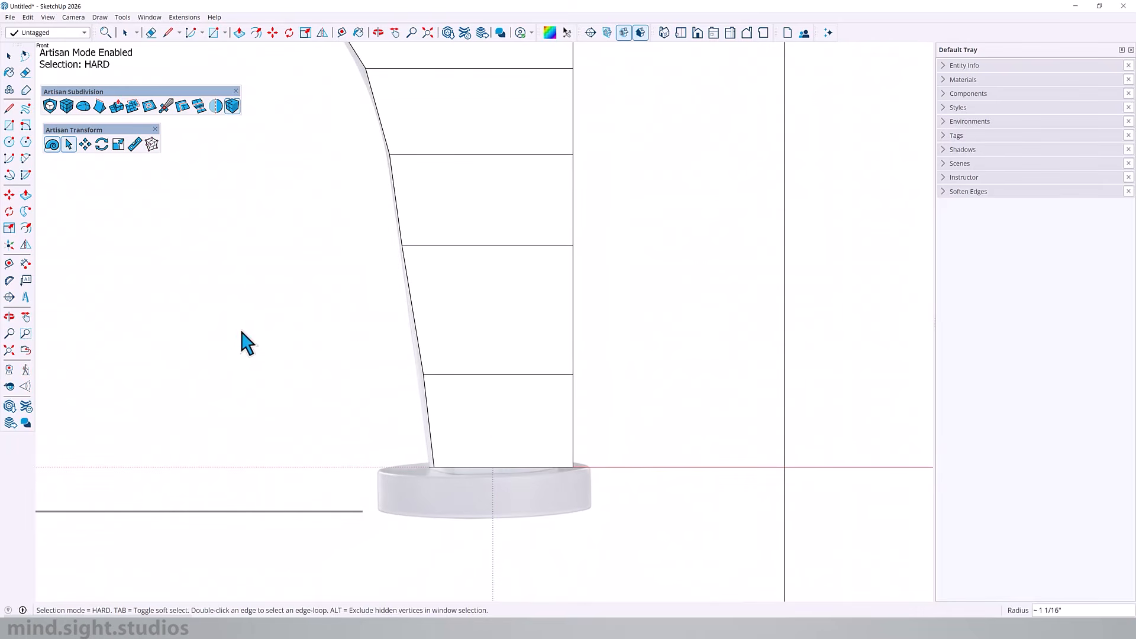
click(487, 310)
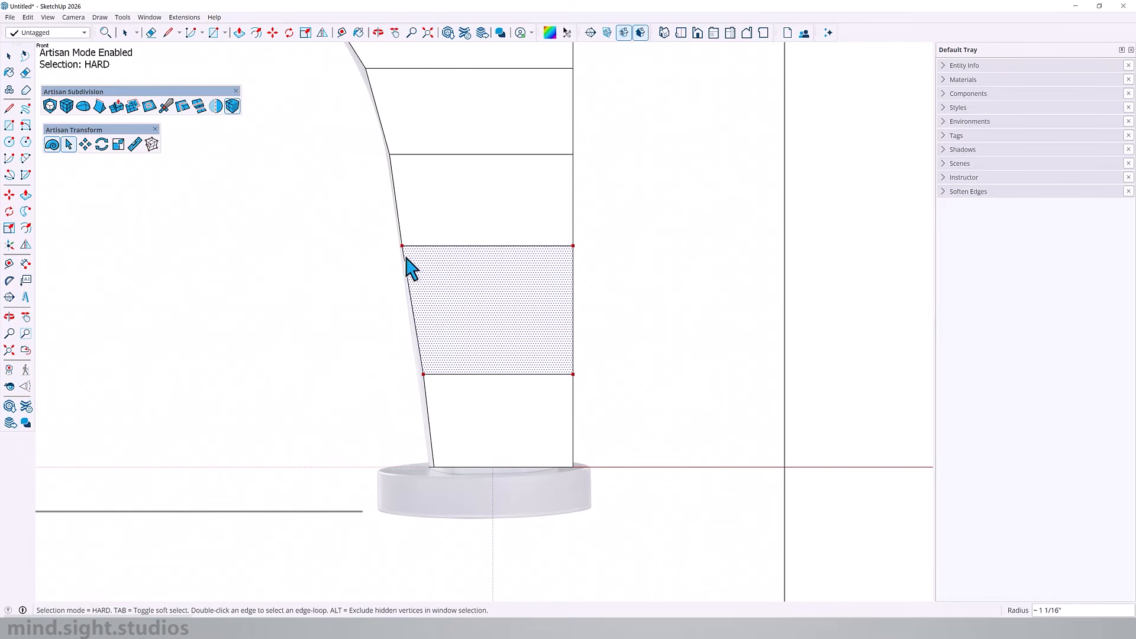
click(165, 107)
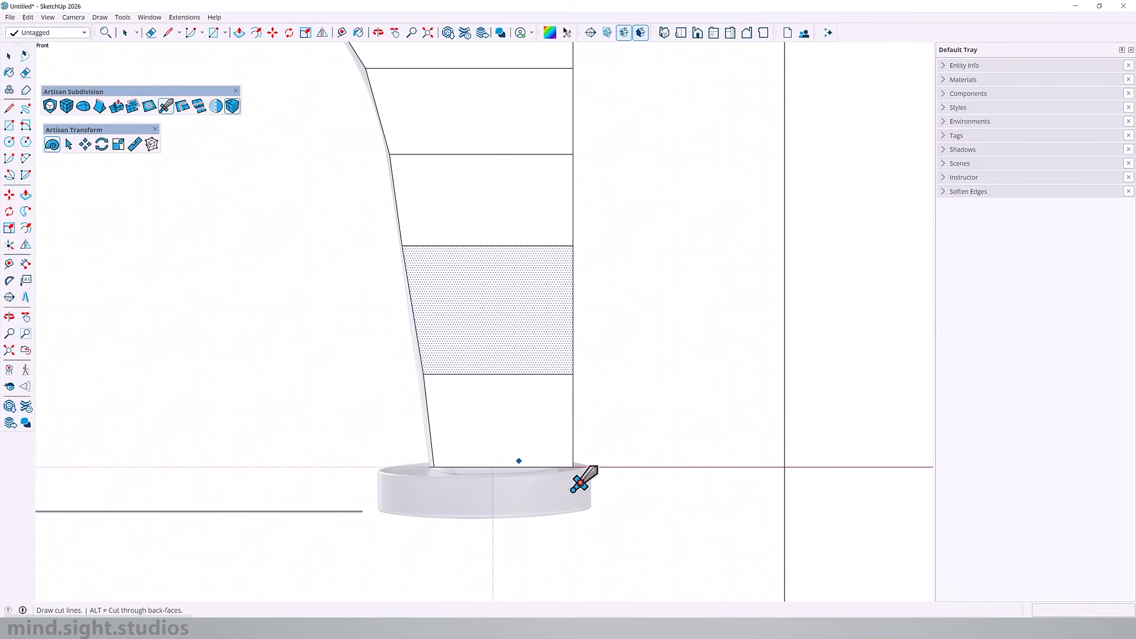
scroll(581, 483, up, 2)
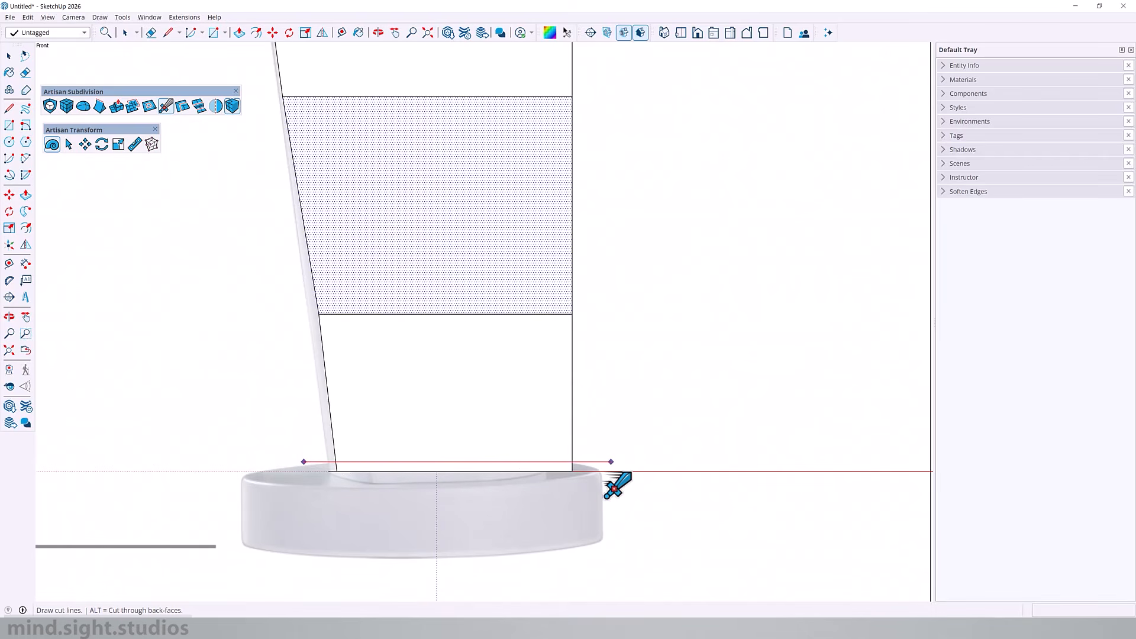
Step: Select the column's bottom face and inset it about 1/16"
middle_drag(296, 467, 540, 375)
middle_drag(530, 466, 464, 437)
key(space)
click(464, 436)
click(150, 109)
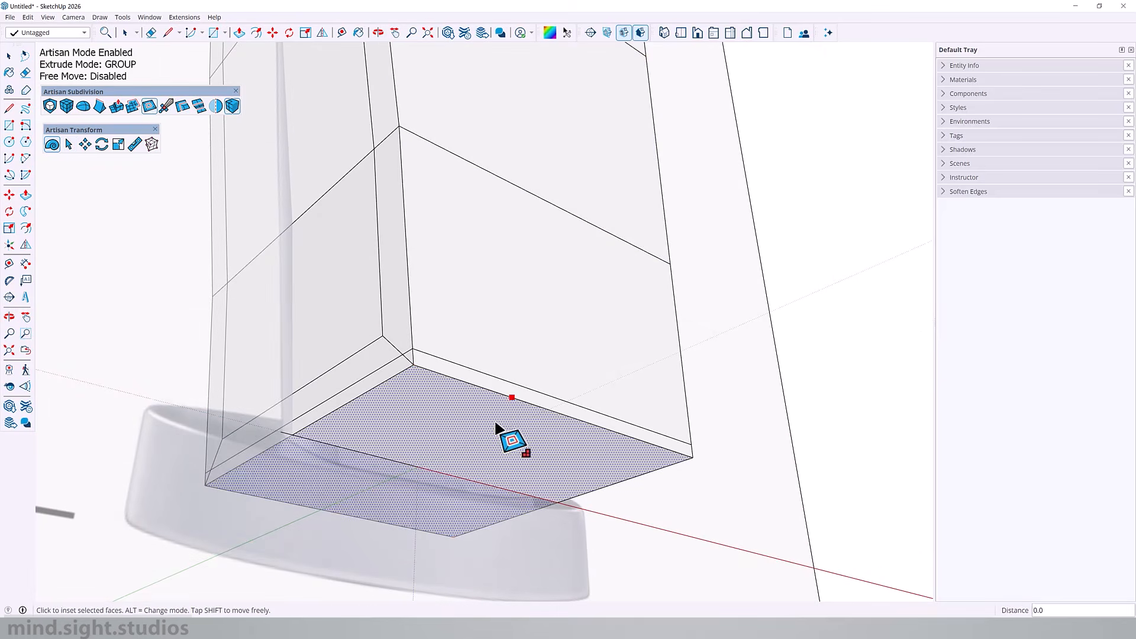
click(484, 408)
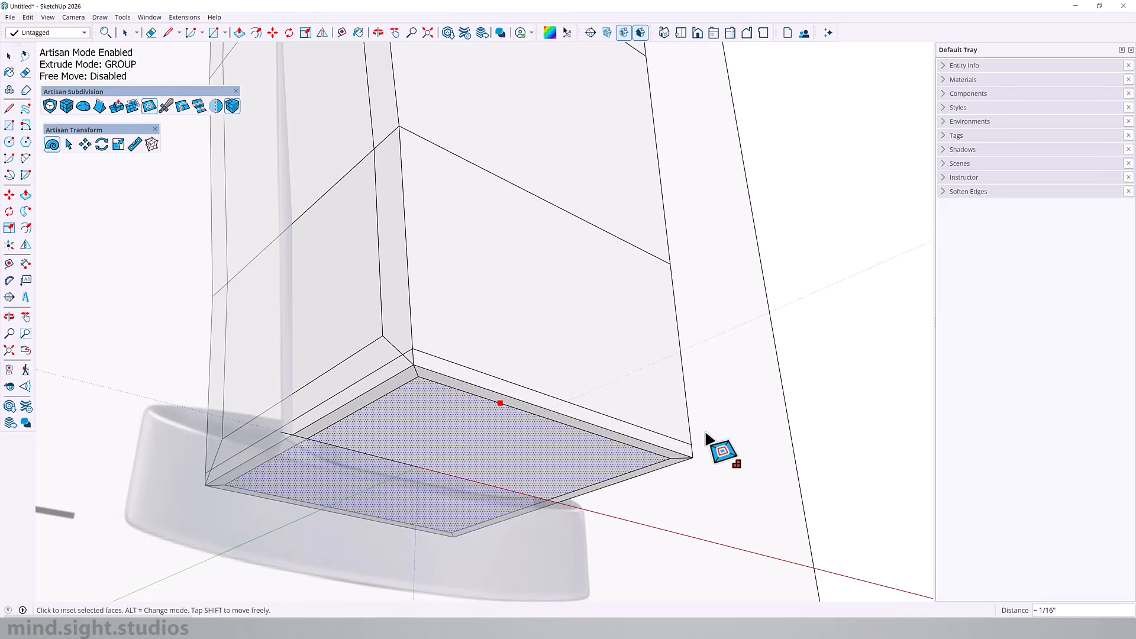
middle_drag(642, 472, 733, 528)
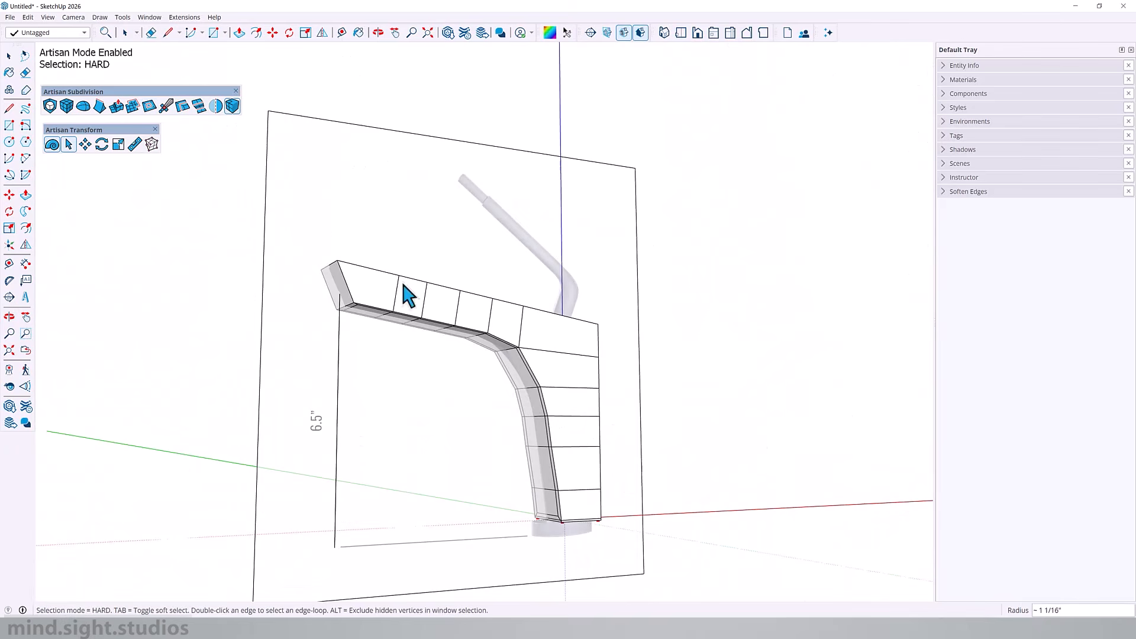
Step: Apply a Catmull-Clark subdivision to the whole faucet block, check the column's bottom end, and undo the subdivision
click(546, 442)
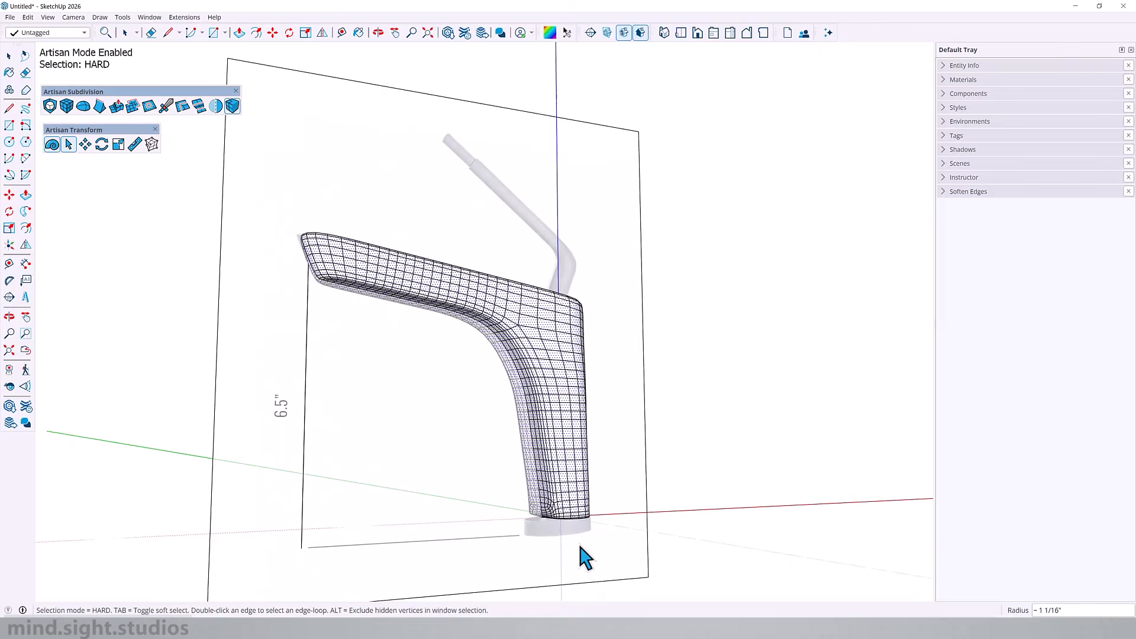
scroll(591, 527, up, 8)
middle_drag(604, 495, 629, 573)
scroll(627, 489, down, 5)
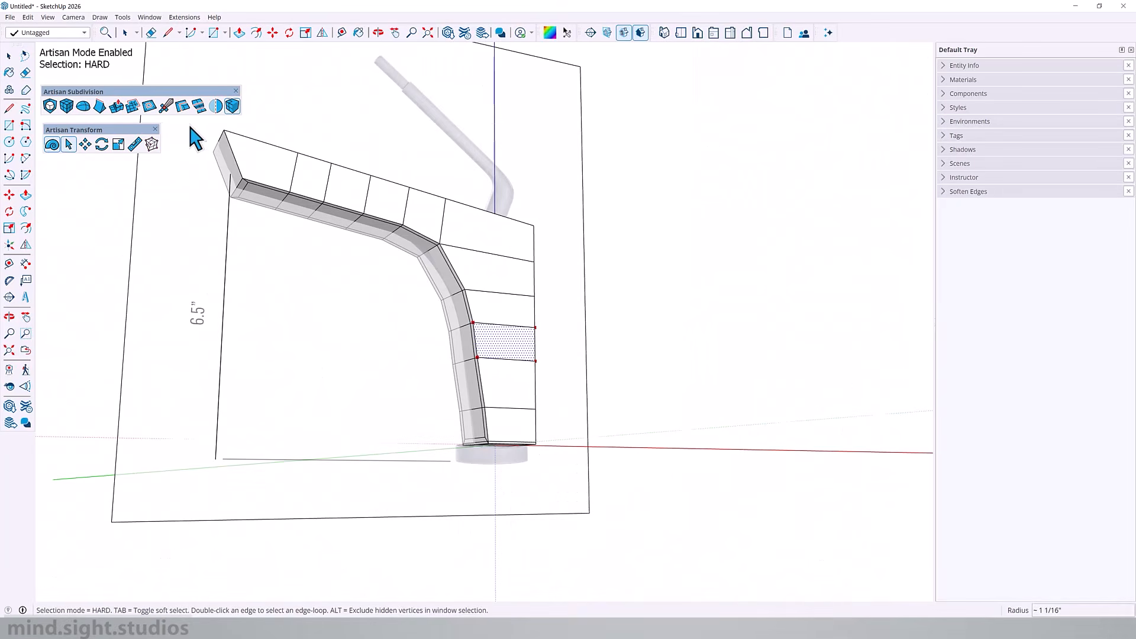
Step: Select the entire faucet block, make it a group, and clear the selection
drag(190, 125, 385, 233)
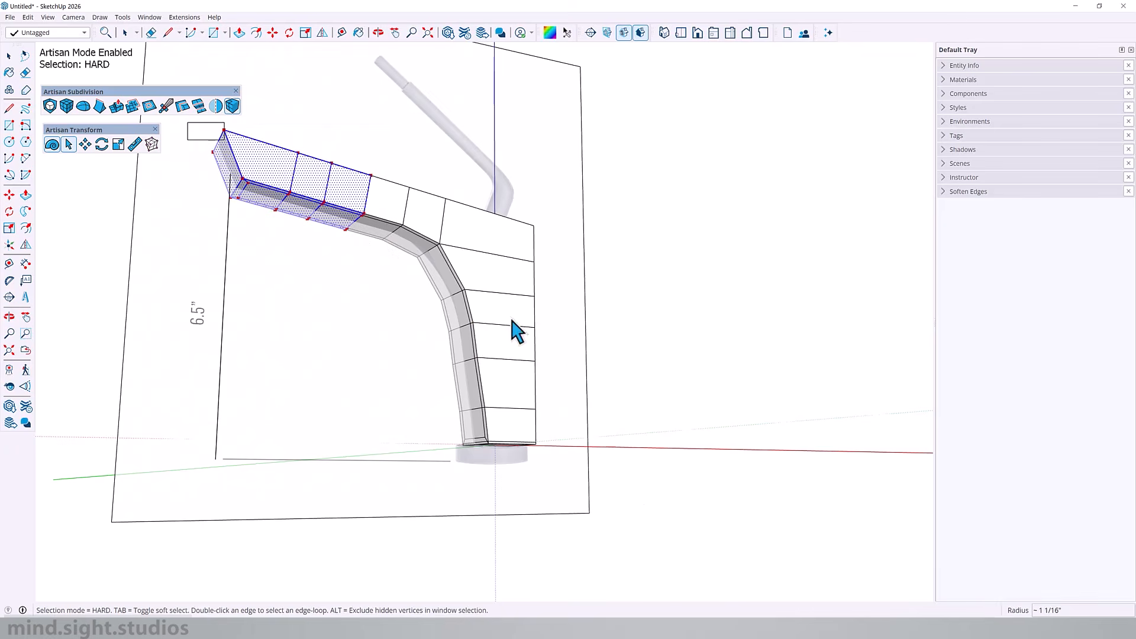
drag(517, 332, 654, 553)
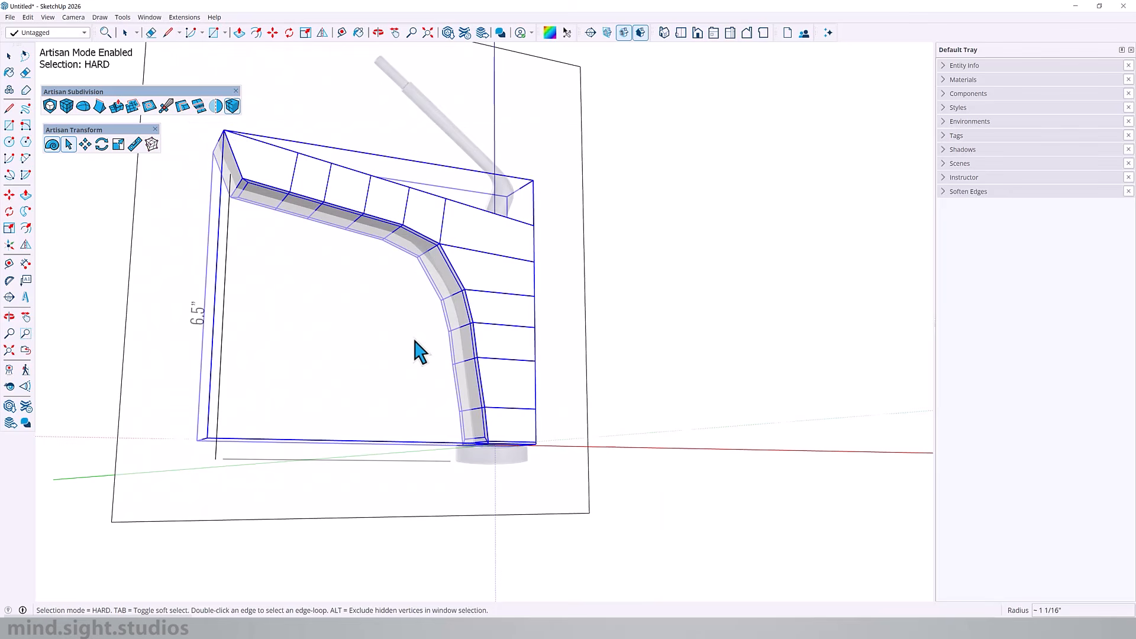
middle_drag(436, 263, 519, 482)
scroll(500, 469, up, 5)
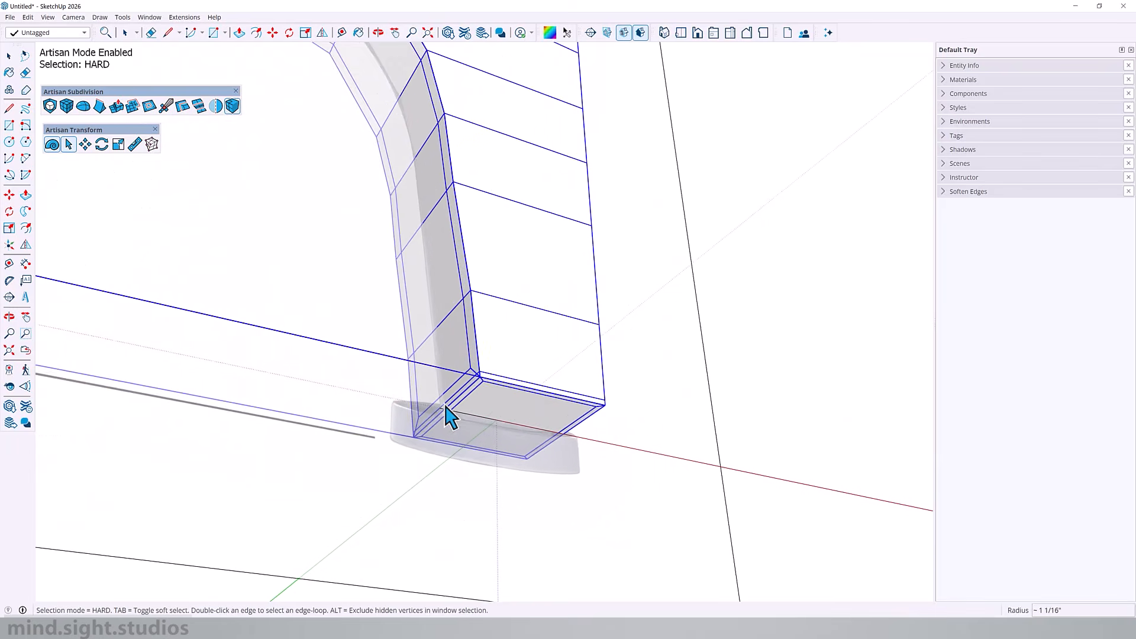
middle_drag(450, 417, 531, 411)
scroll(376, 442, up, 3)
click(556, 476)
Step: Draw a 3.5" by 3.5" square centred on the origin beneath the column
key(r)
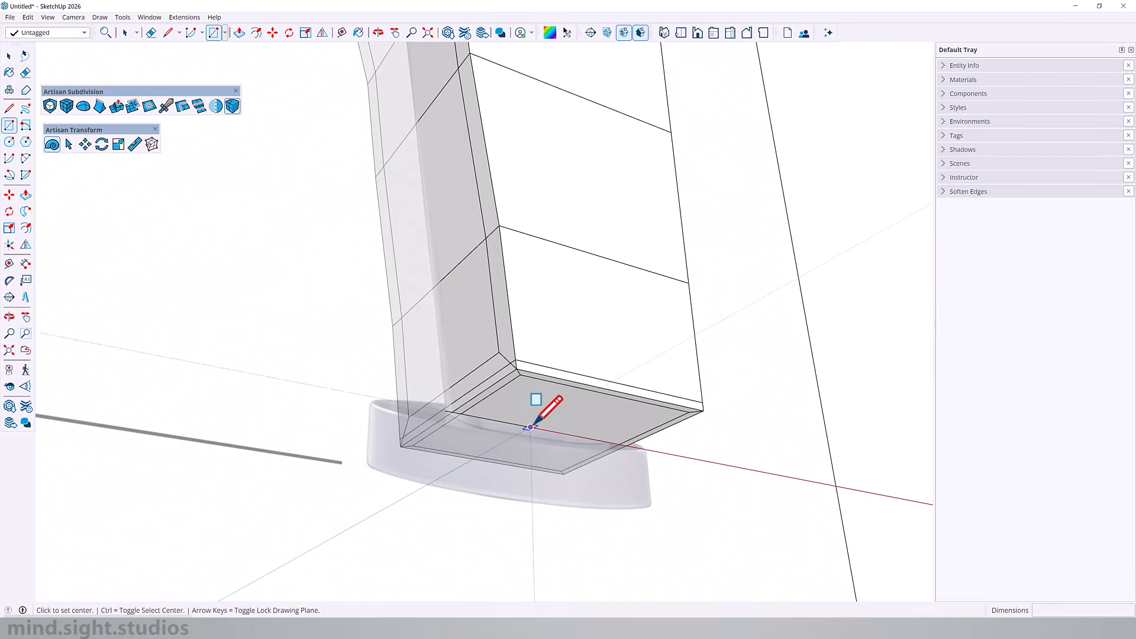
click(530, 426)
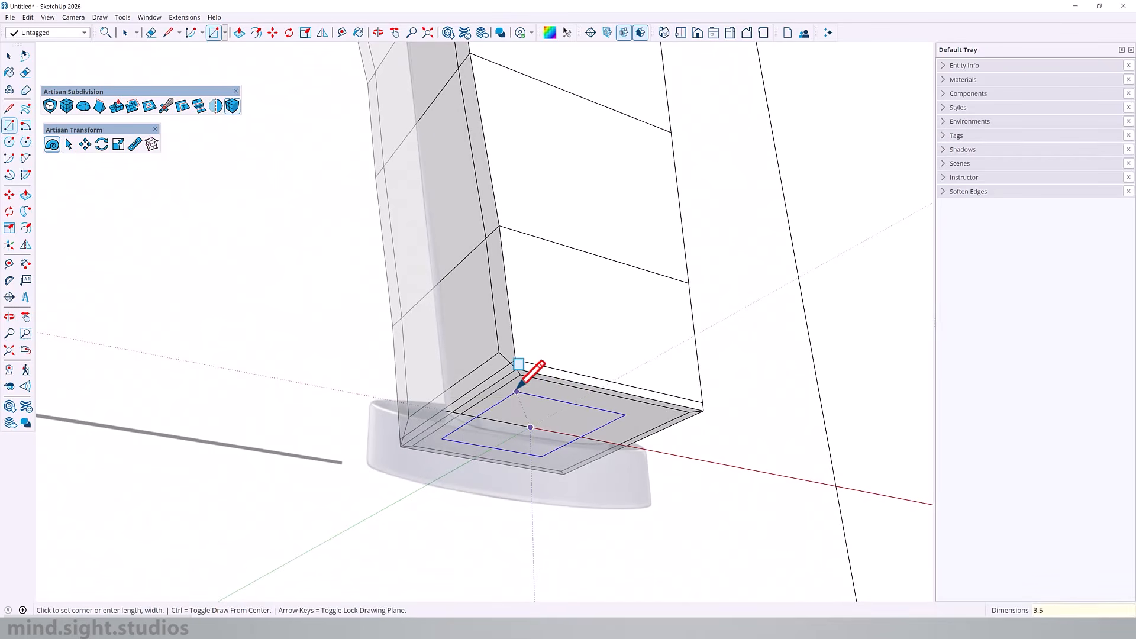
text(3.5",3.5")
key(Return)
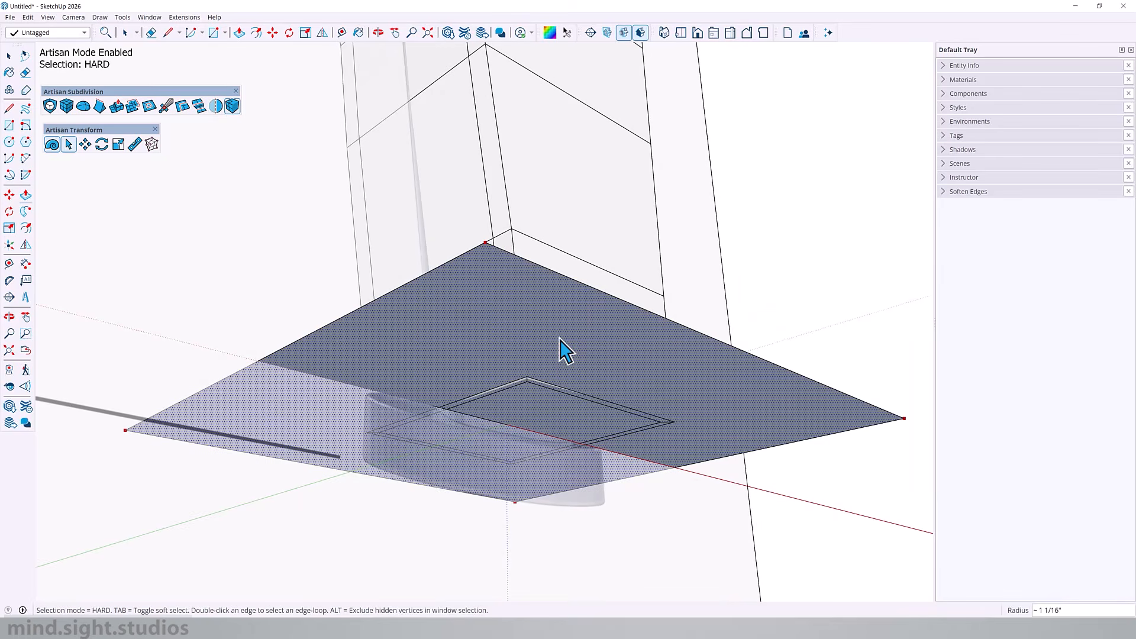
Step: Reverse the square's face and extrude it downward about 1/2" to form a base slab
right_click(560, 338)
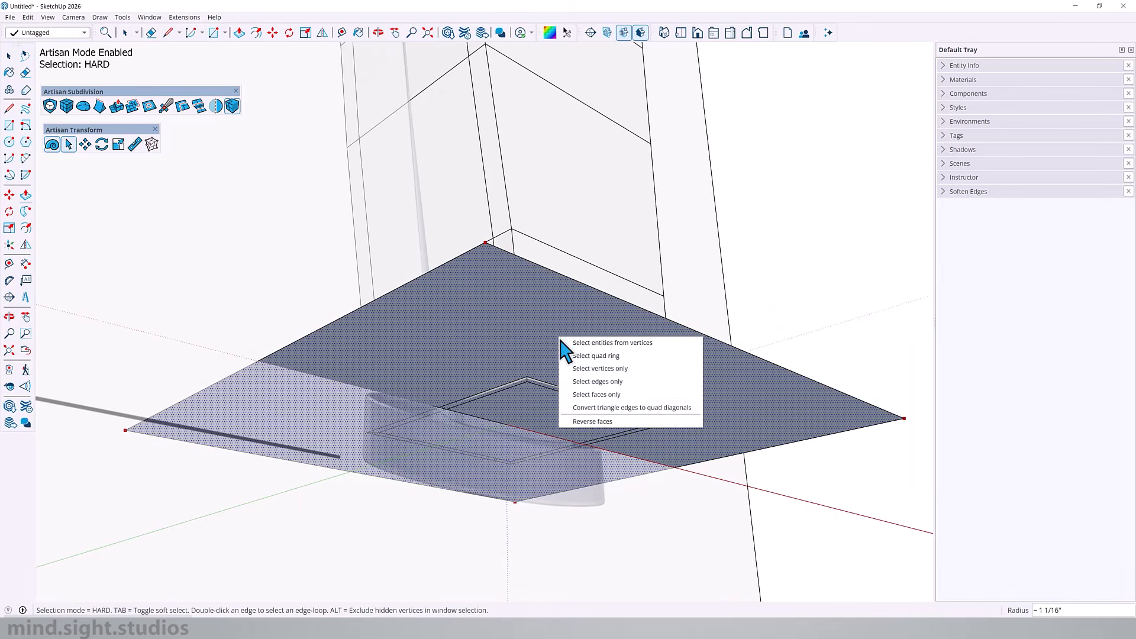
click(613, 422)
key(e)
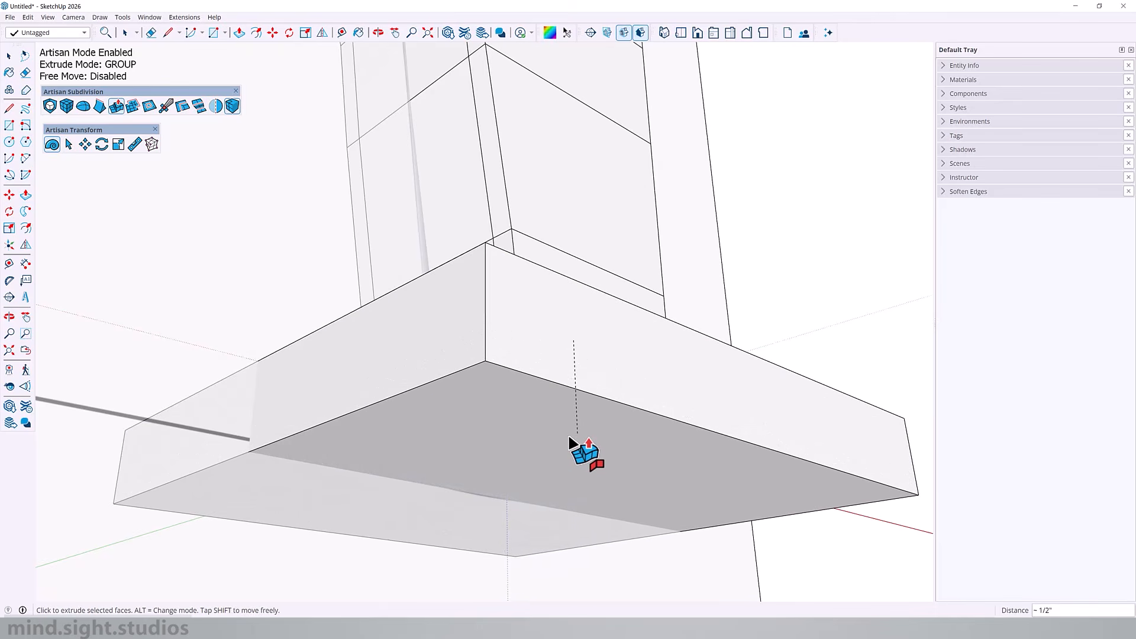
key(Return)
Step: Select the whole base slab, apply Catmull-Clark subdivision twice to check its rounded shape, and undo it
middle_drag(572, 444, 426, 550)
scroll(414, 379, down, 4)
key(space)
triple_click(473, 384)
middle_drag(473, 384, 598, 360)
click(48, 109)
click(49, 109)
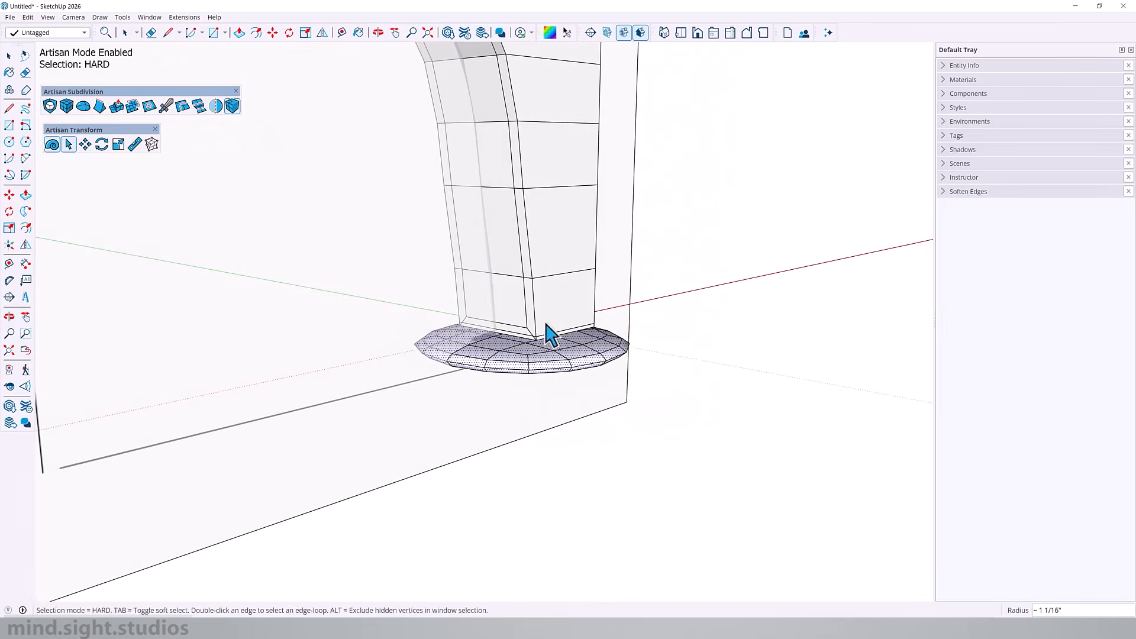
scroll(541, 331, up, 4)
middle_drag(530, 349, 568, 400)
key(ctrl+z)
key(ctrl+z)
Step: Select the base slab's top face and inset it about 1/8"
click(527, 349)
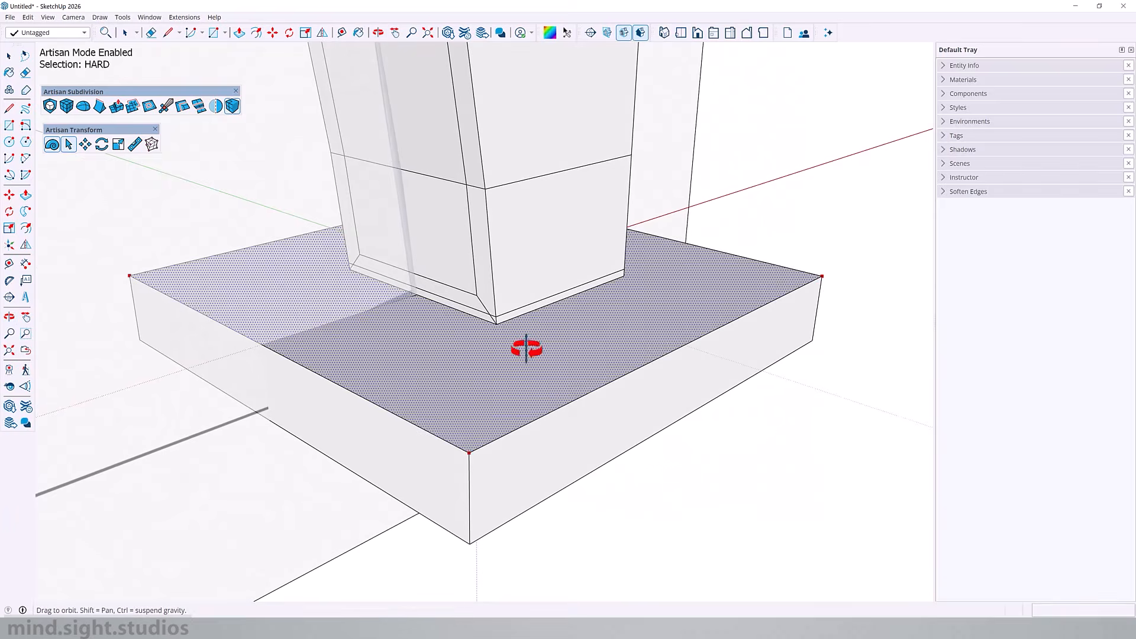
shift+click(497, 258)
middle_drag(524, 347, 532, 424)
click(149, 106)
click(634, 394)
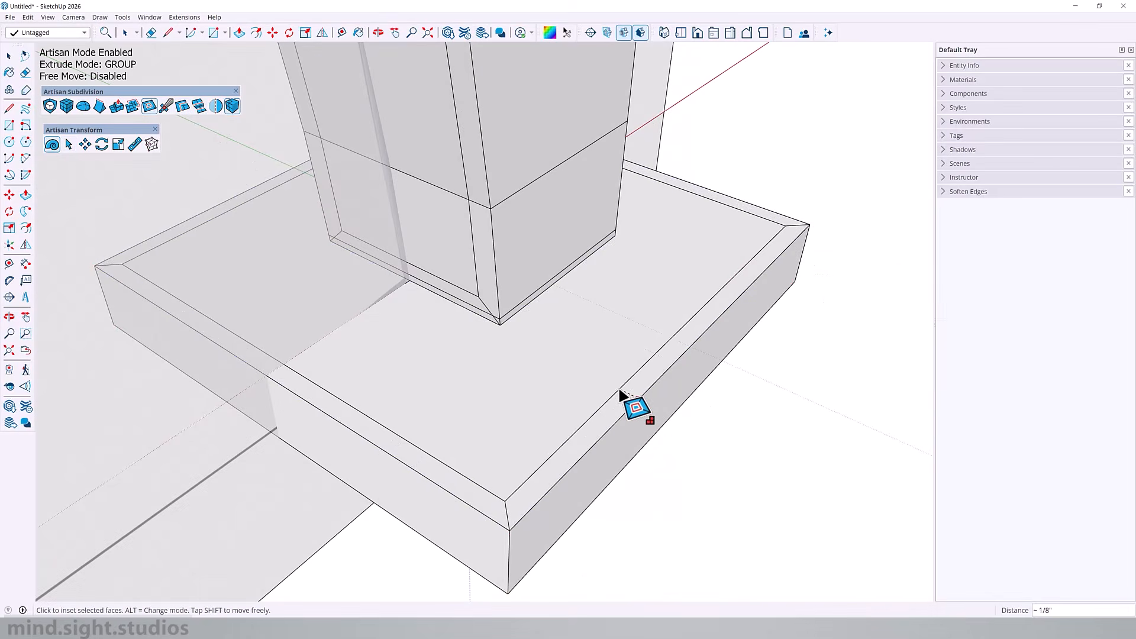
click(619, 387)
Step: Select the inset base slab, apply a Catmull-Clark subdivision, examine its edge profile, and undo the subdivision
middle_drag(619, 385, 535, 308)
key(space)
drag(209, 180, 879, 487)
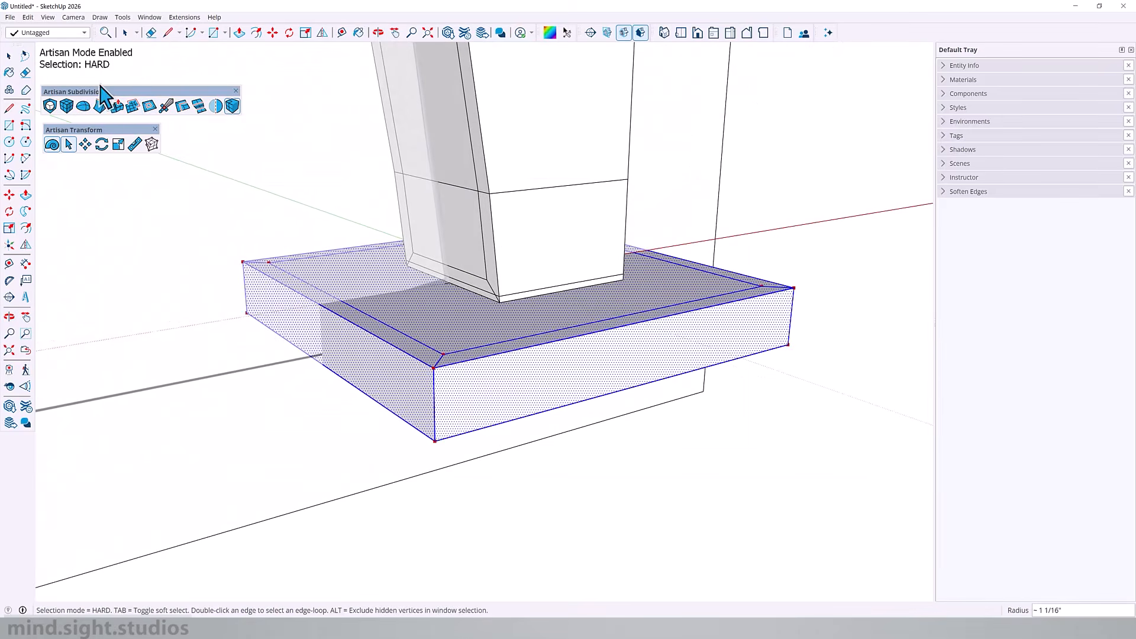
click(50, 106)
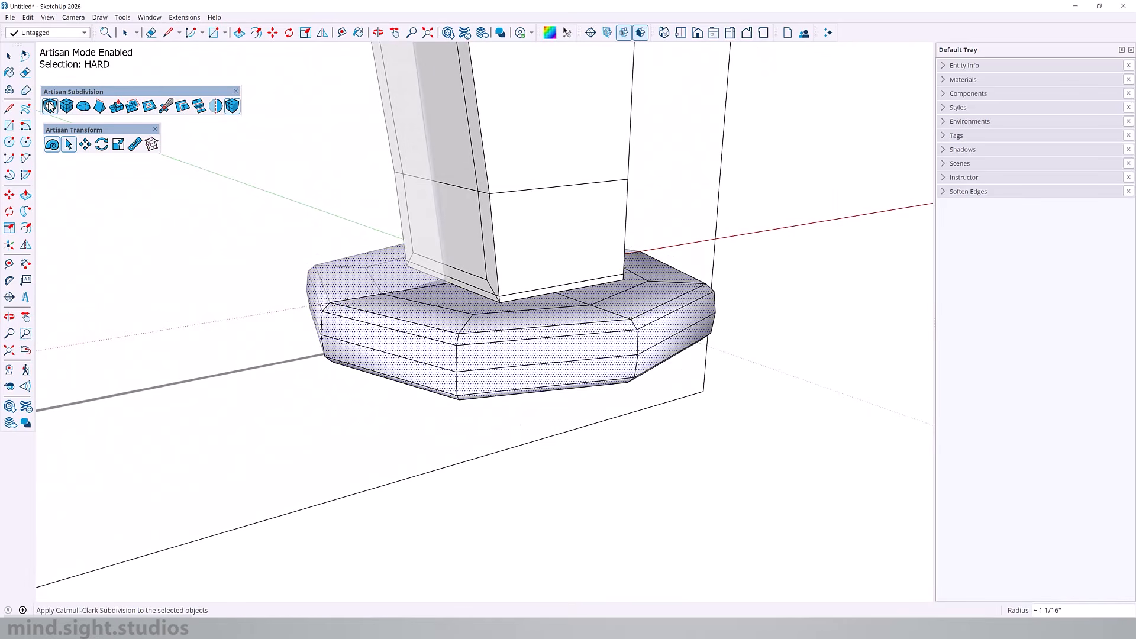
middle_drag(330, 262, 345, 306)
scroll(604, 324, up, 3)
middle_drag(609, 324, 529, 349)
key(ctrl+z)
key(ctrl+z)
key(ctrl+z)
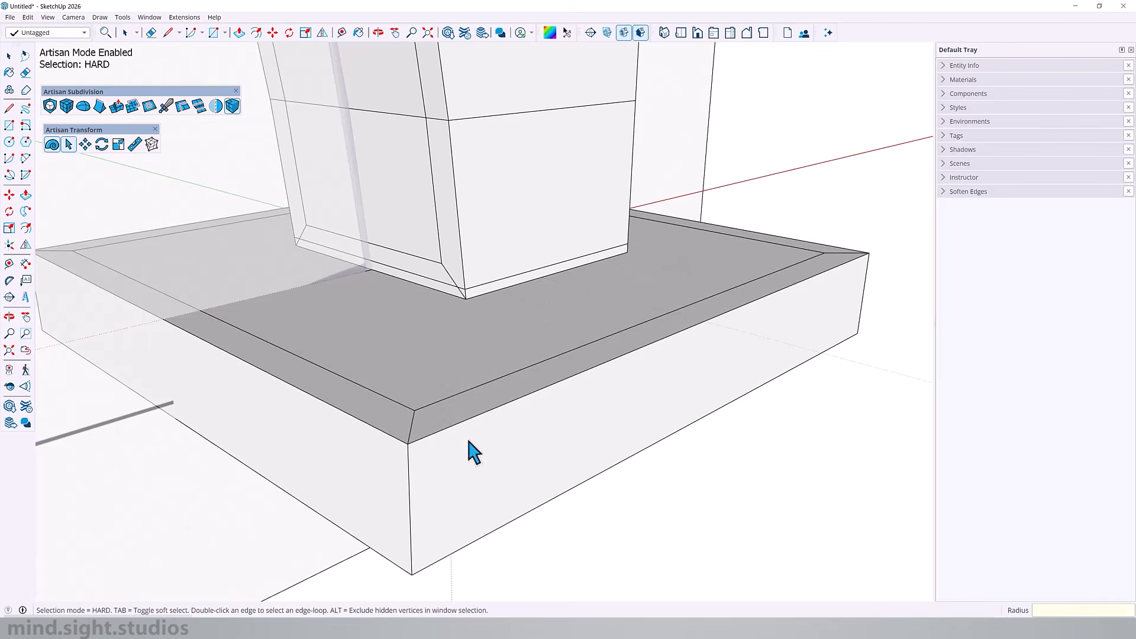
Step: Select the base slab's side faces and inset them
middle_drag(469, 439, 284, 358)
scroll(637, 306, down, 3)
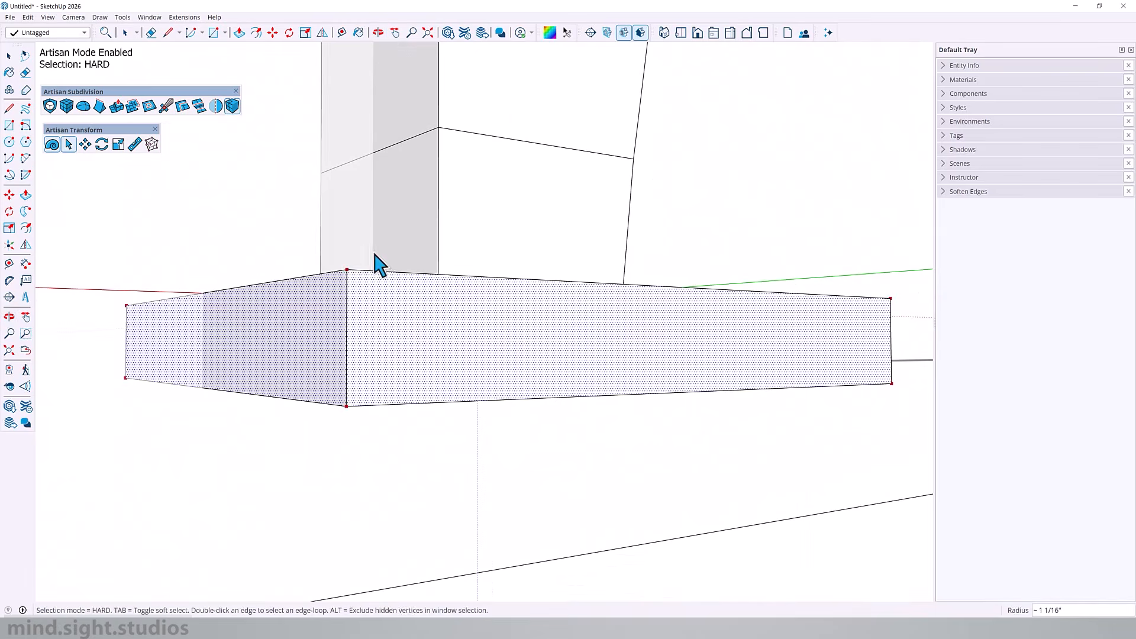
key(i)
click(408, 283)
click(383, 297)
Step: Test a Catmull-Clark subdivision on the base slab with its inset sides and undo it
middle_drag(382, 297, 926, 371)
scroll(485, 317, down, 3)
middle_drag(426, 273, 592, 269)
key(space)
triple_click(556, 358)
click(51, 107)
middle_drag(592, 414, 424, 330)
key(ctrl+z)
Step: Open the faucet group for editing and select all of its geometry
middle_drag(538, 318, 482, 343)
scroll(540, 393, down, 3)
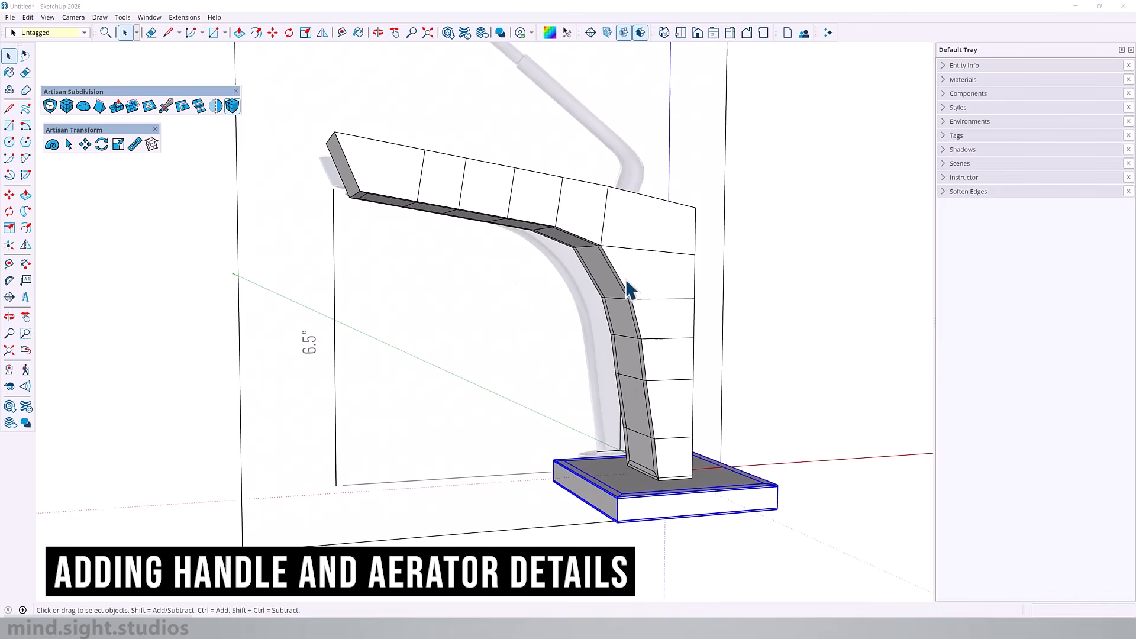
middle_drag(630, 290, 640, 203)
scroll(388, 189, up, 3)
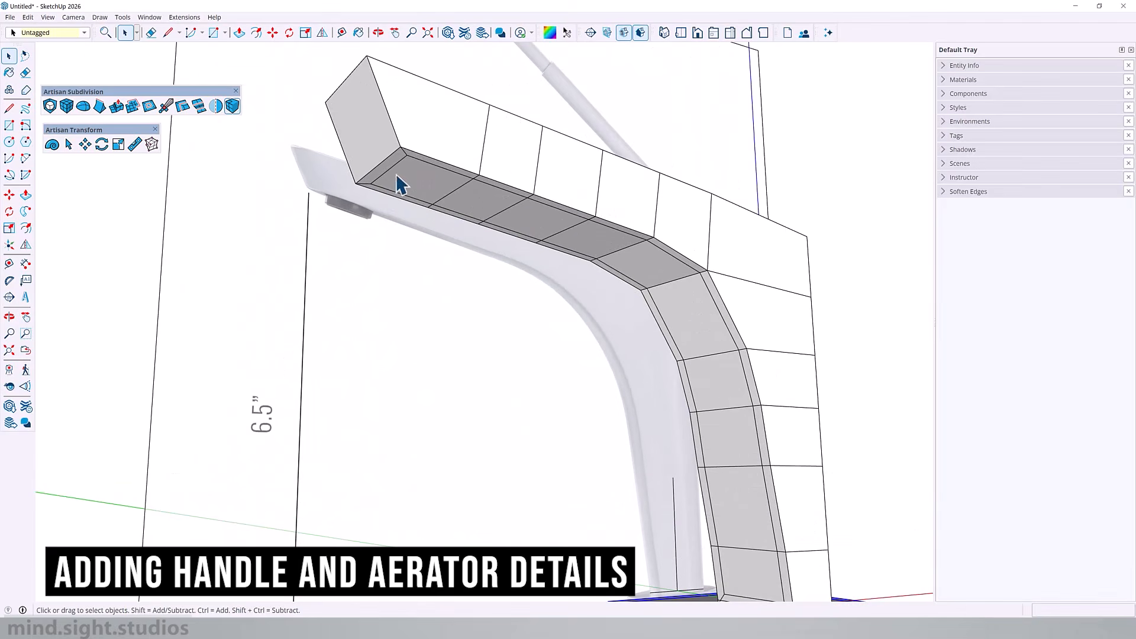
click(423, 193)
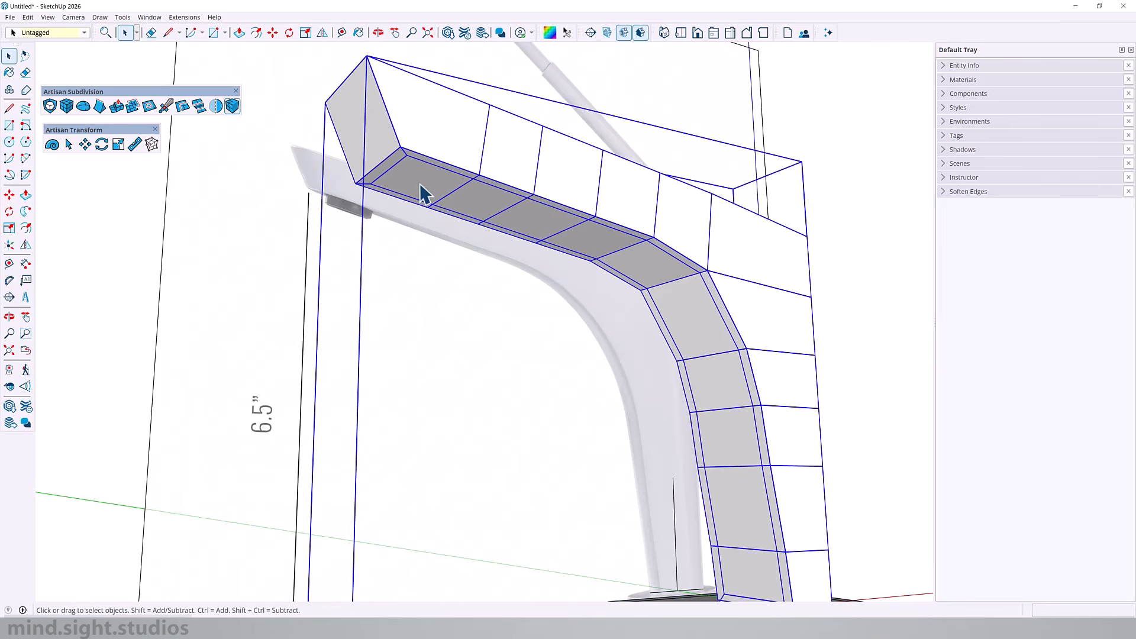
double_click(420, 183)
triple_click(420, 183)
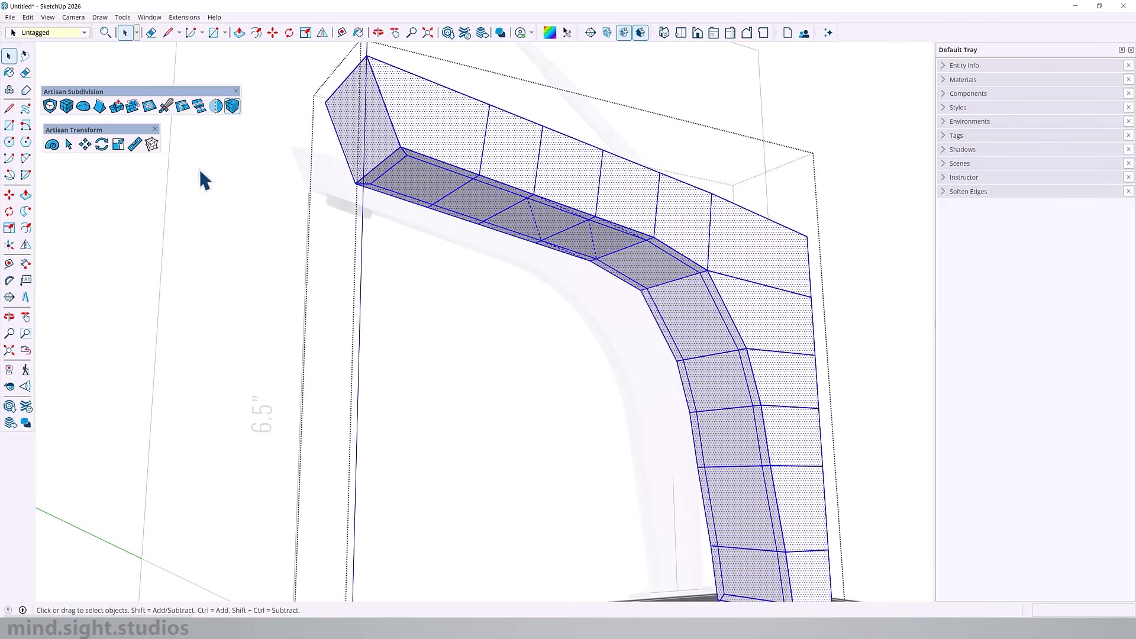
Step: Select the quad face under the spout's tip and inset it by about 1/8" for the aerator opening
click(68, 145)
click(444, 179)
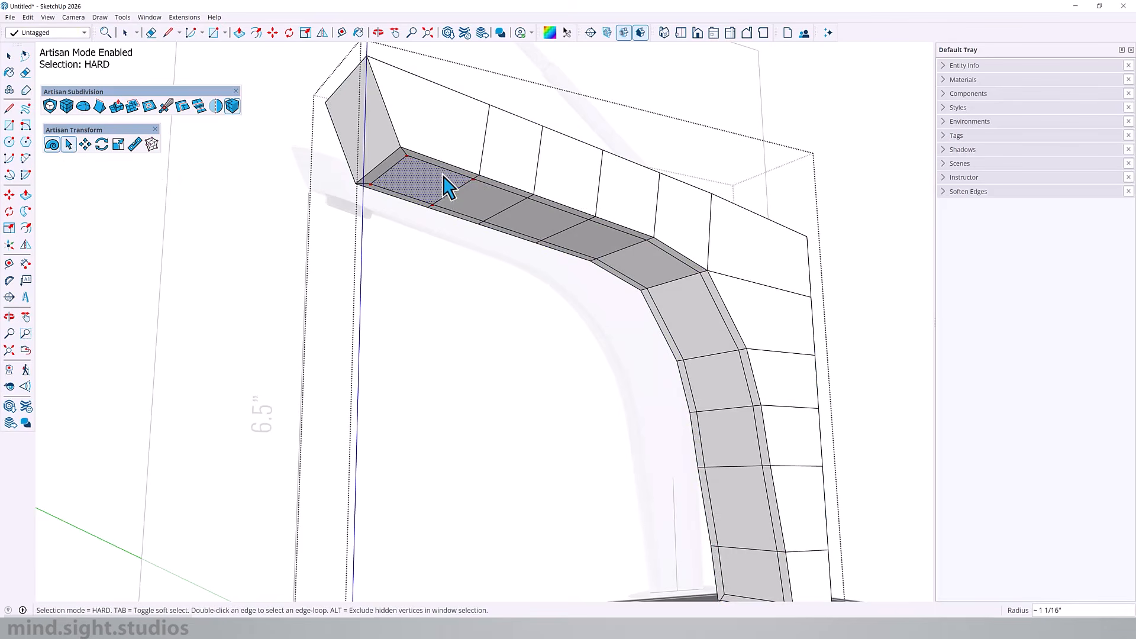
scroll(436, 184, up, 3)
middle_drag(436, 185, 396, 137)
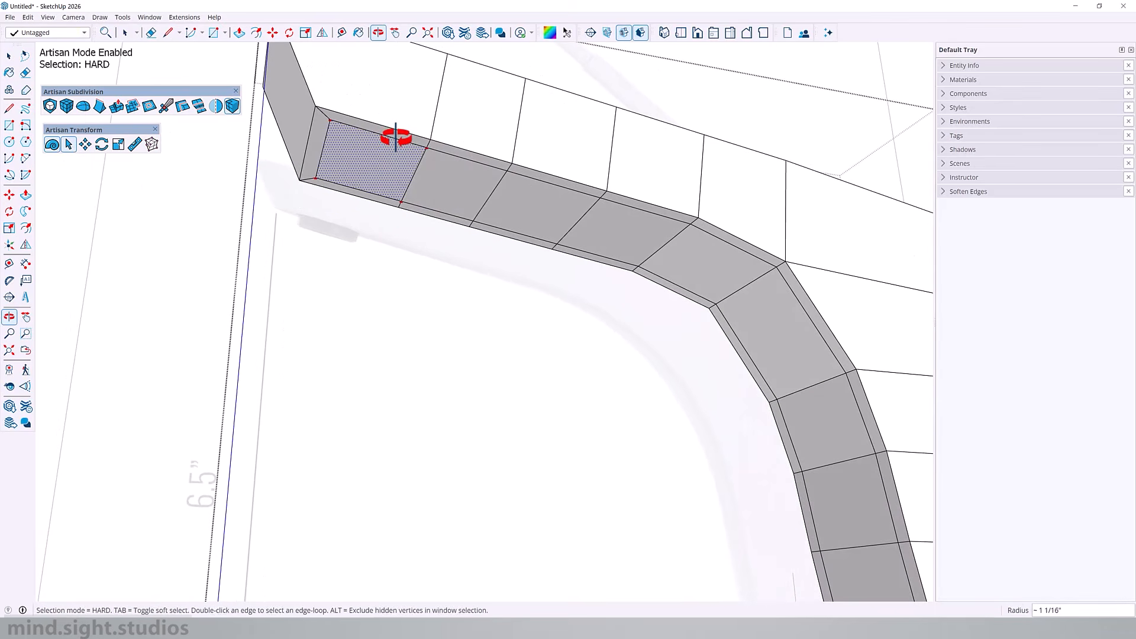
key(i)
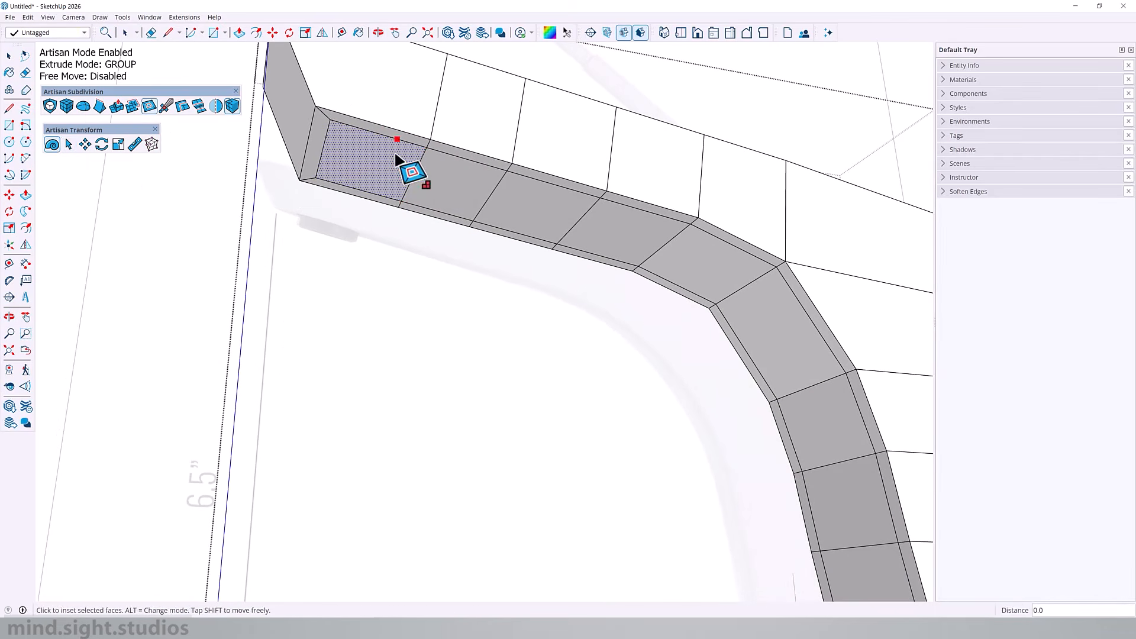
click(397, 152)
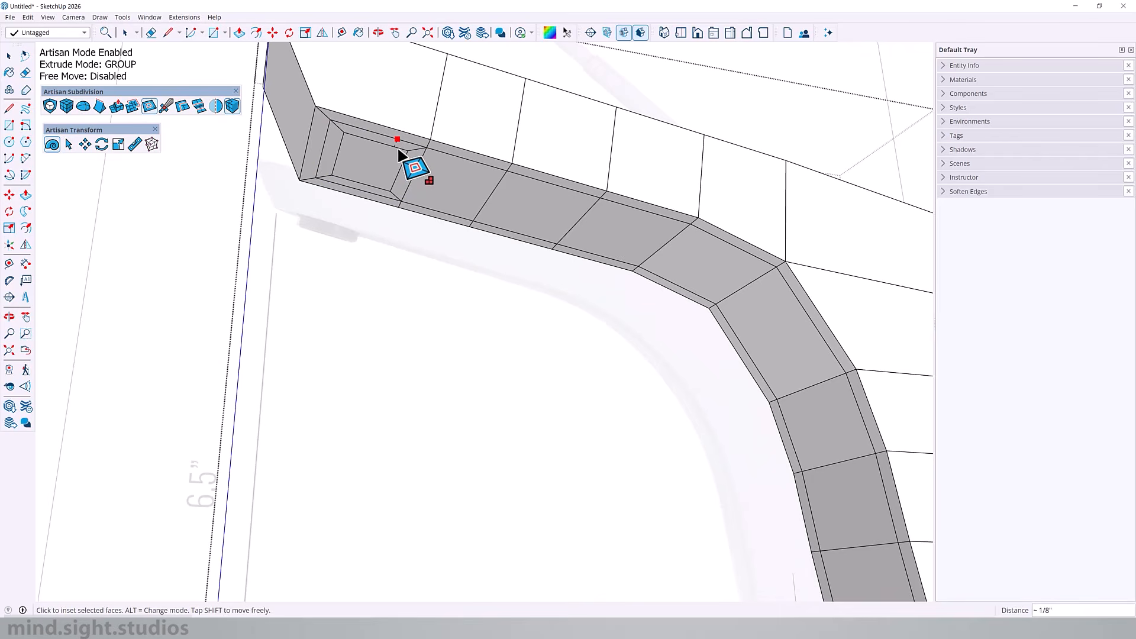
click(402, 147)
Step: Extrude the inset face under the spout's tip about 3/8" inward to form a recess
key(e)
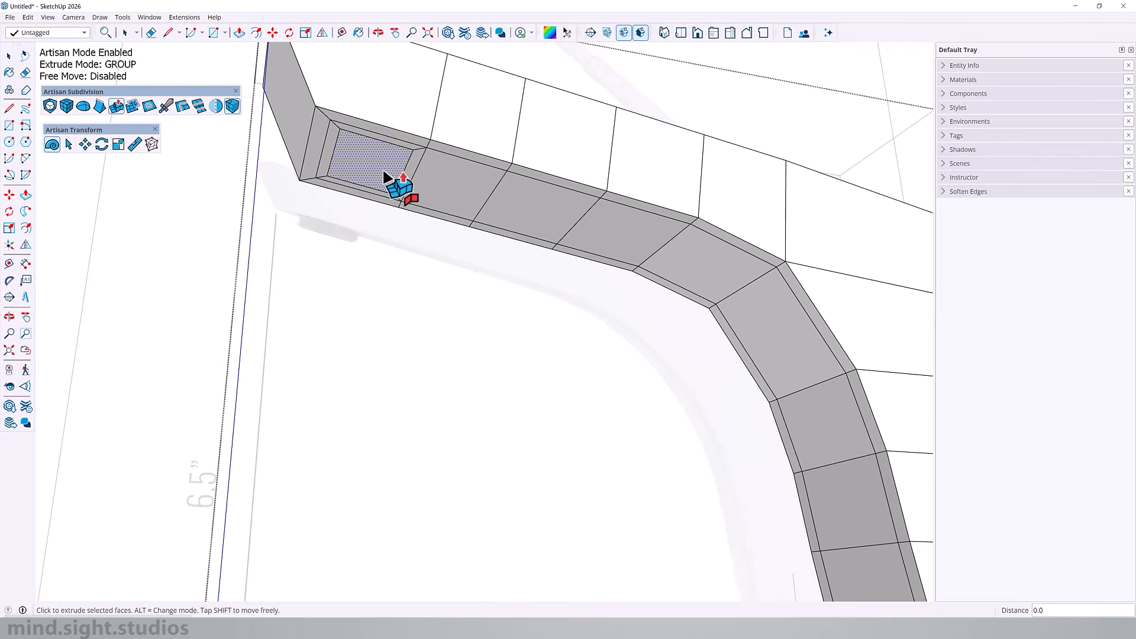
click(376, 178)
scroll(377, 176, up, 2)
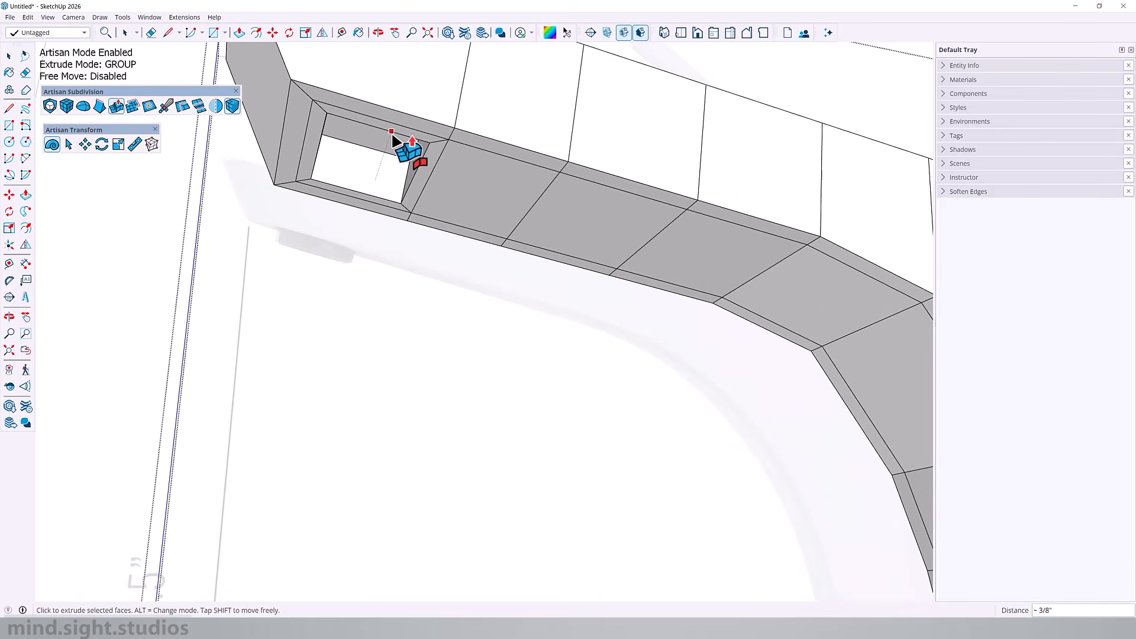
Step: Add an edge loop across the rear part of the faucet's top, between the last cross edge and the back end
scroll(384, 166, down, 6)
middle_drag(444, 190, 647, 296)
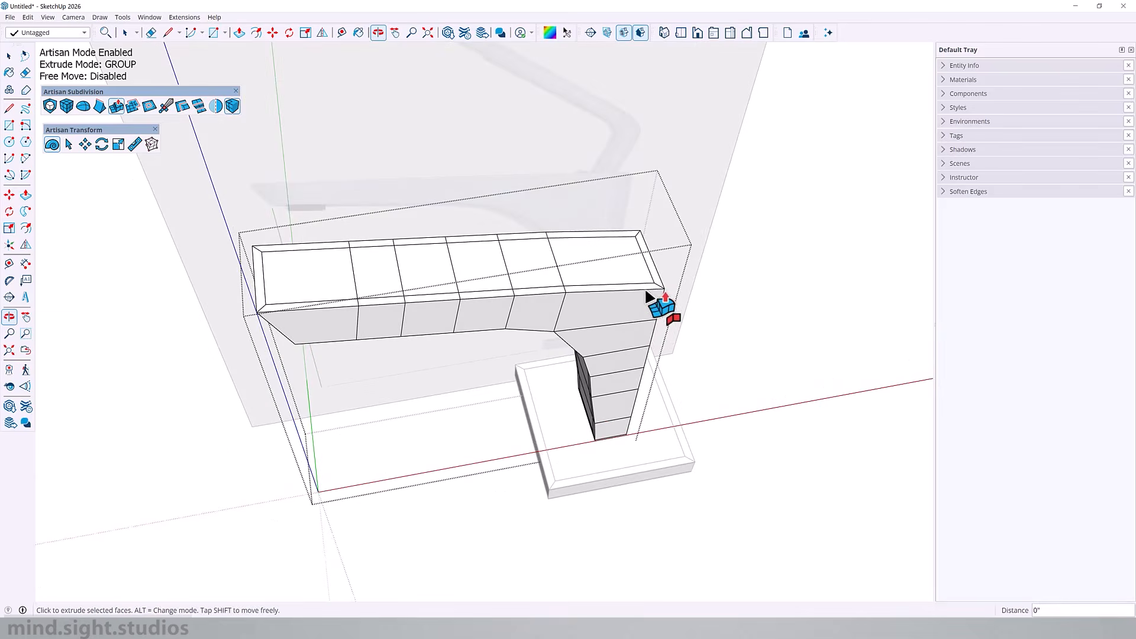
scroll(647, 296, up, 4)
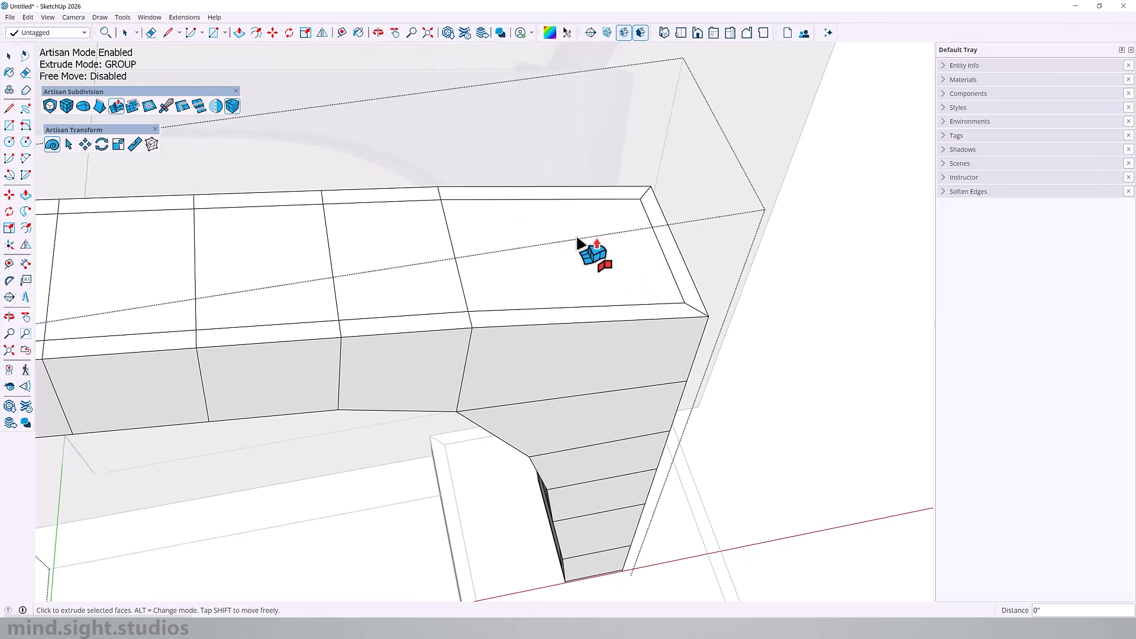
click(256, 33)
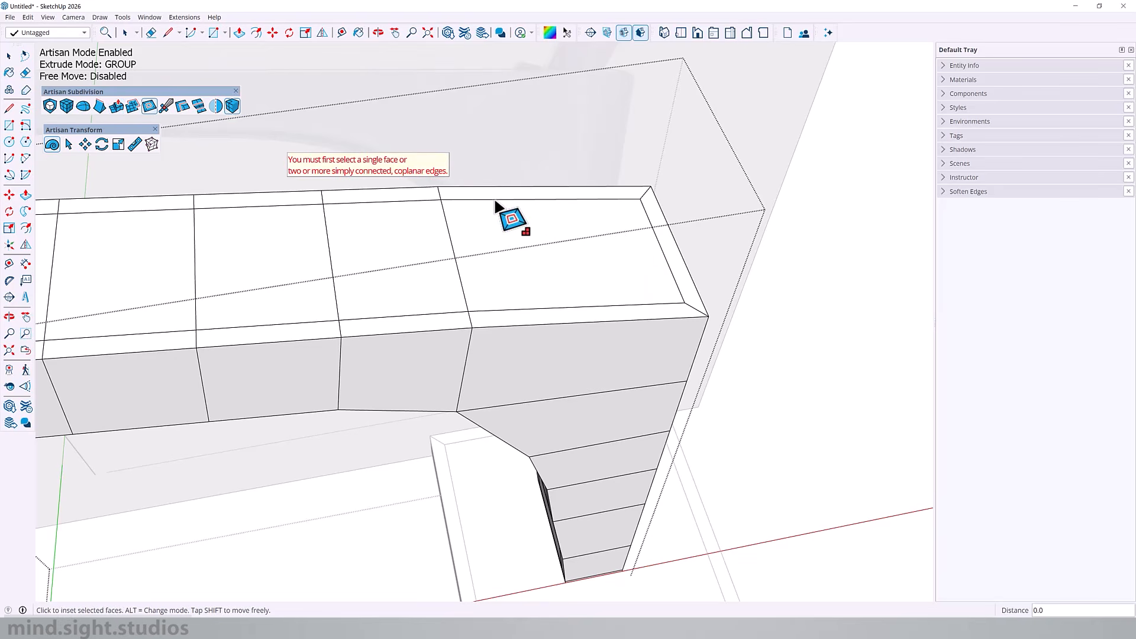
click(183, 107)
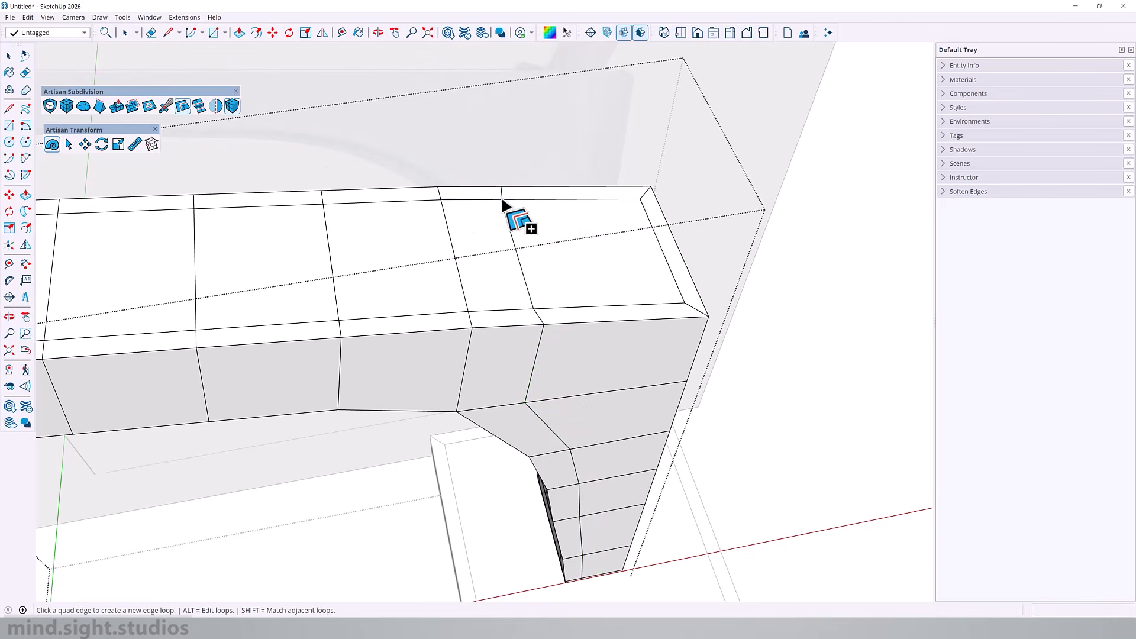
Step: Inset the rear top face by about 3/16" and extrude it about 3/8" down into the body for the handle recess
middle_drag(568, 232, 637, 201)
key(f)
click(614, 186)
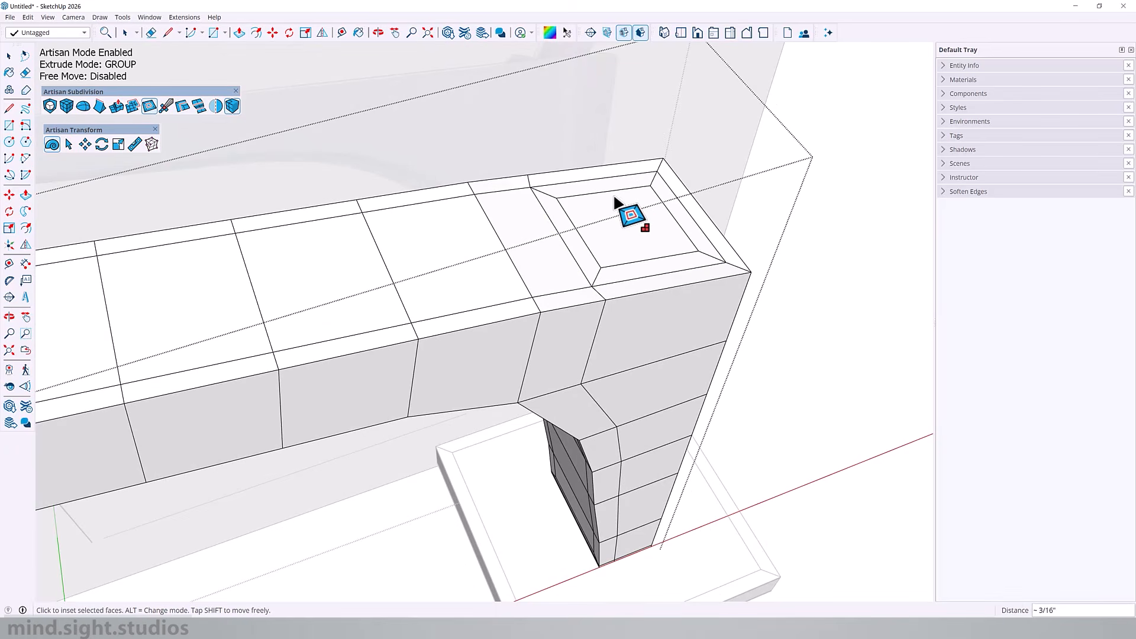
scroll(615, 198, up, 4)
key(p)
click(625, 198)
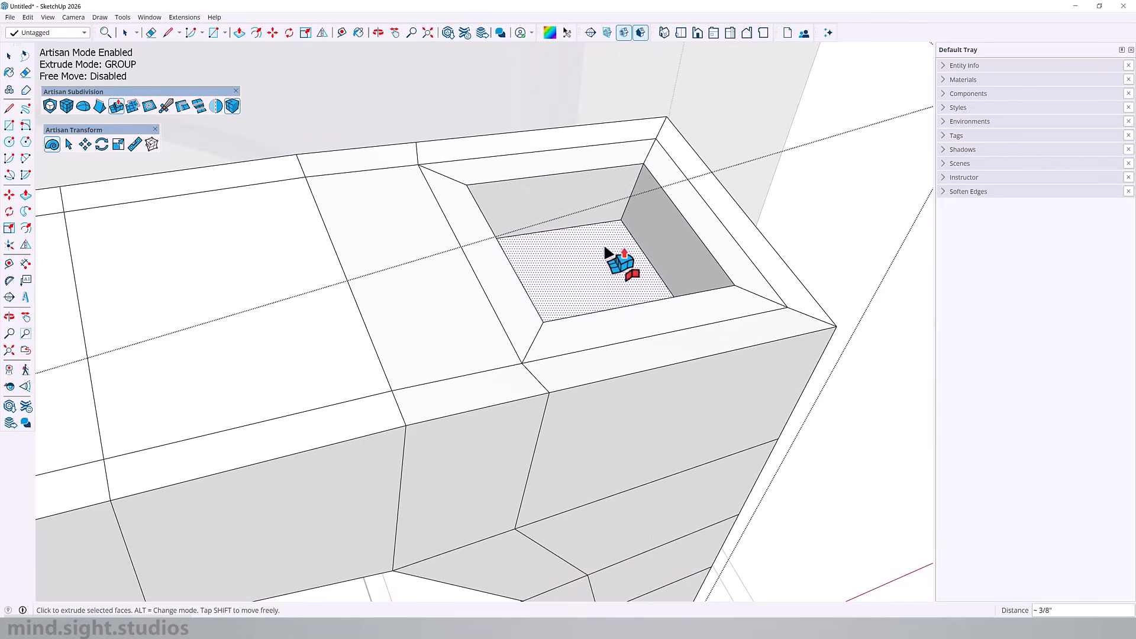
Step: Select all faucet geometry, test a Catmull-Clark subdivision, examine the handle and aerator recesses, and undo the subdivision
scroll(614, 263, down, 5)
middle_drag(675, 324, 813, 145)
scroll(637, 439, down, 4)
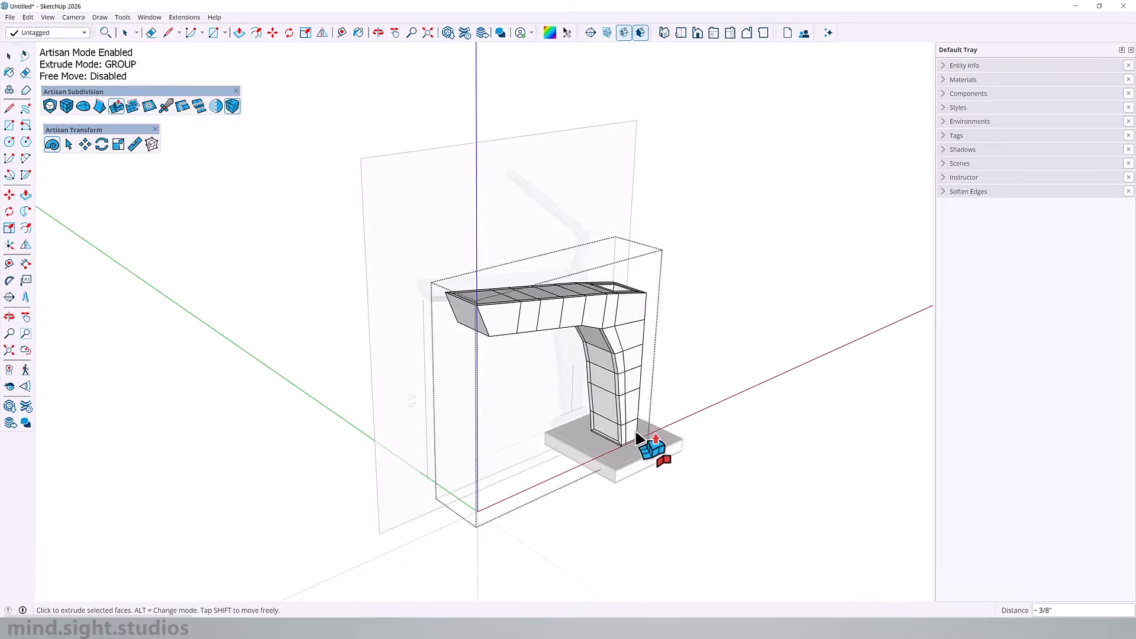
middle_drag(636, 438, 438, 312)
key(space)
drag(363, 233, 722, 499)
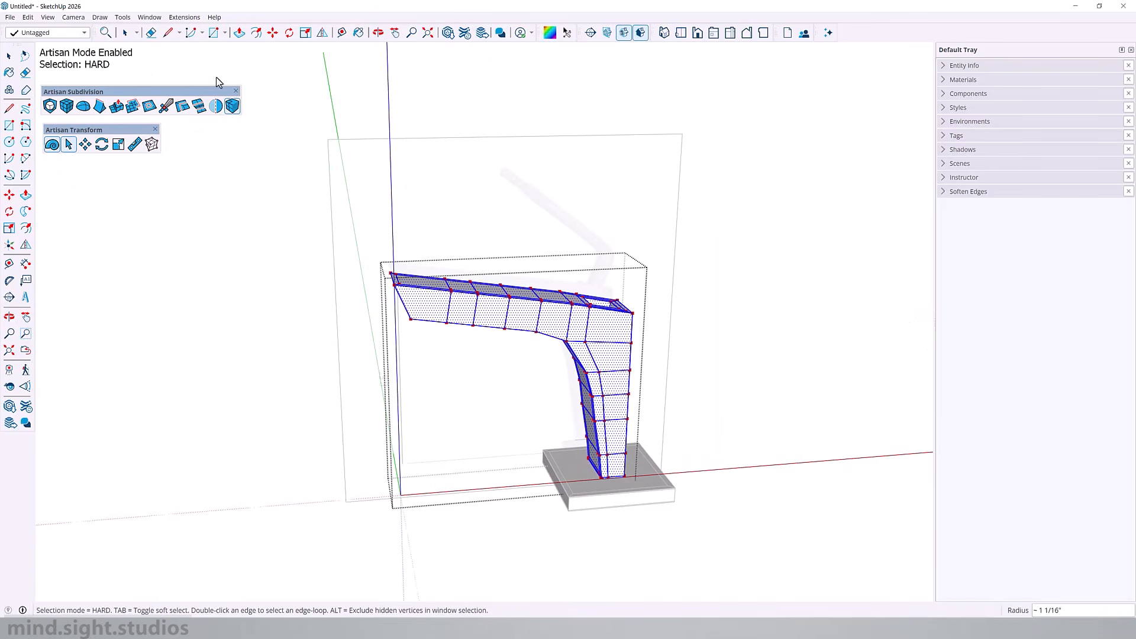
click(54, 102)
scroll(625, 320, up, 6)
middle_drag(623, 320, 296, 503)
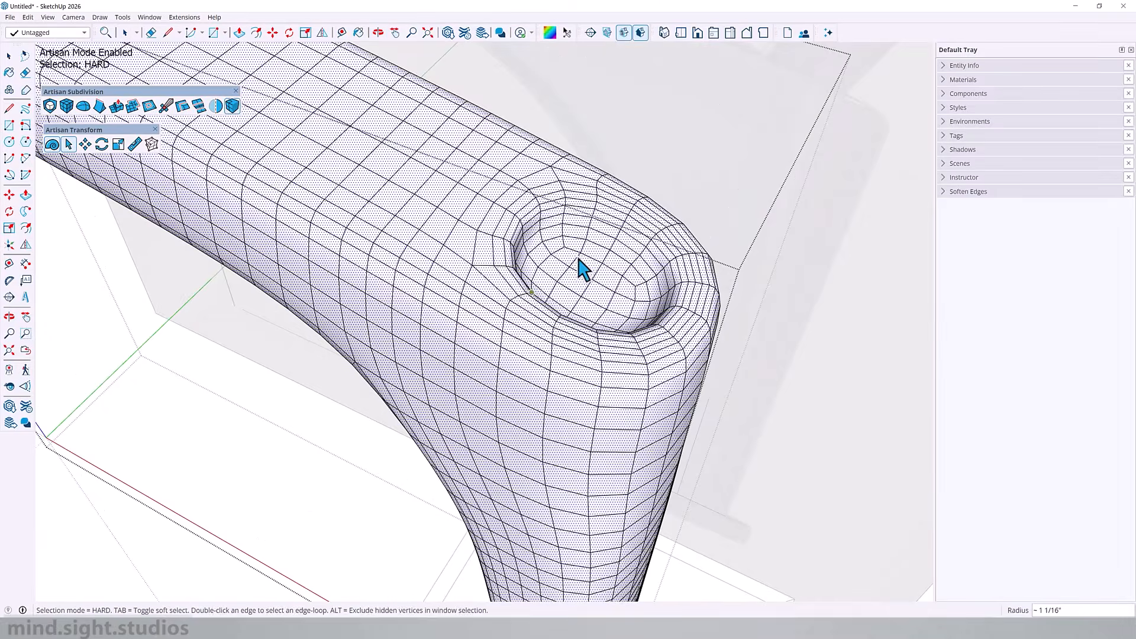
middle_drag(505, 339, 887, 206)
scroll(555, 291, down, 5)
middle_drag(556, 292, 432, 110)
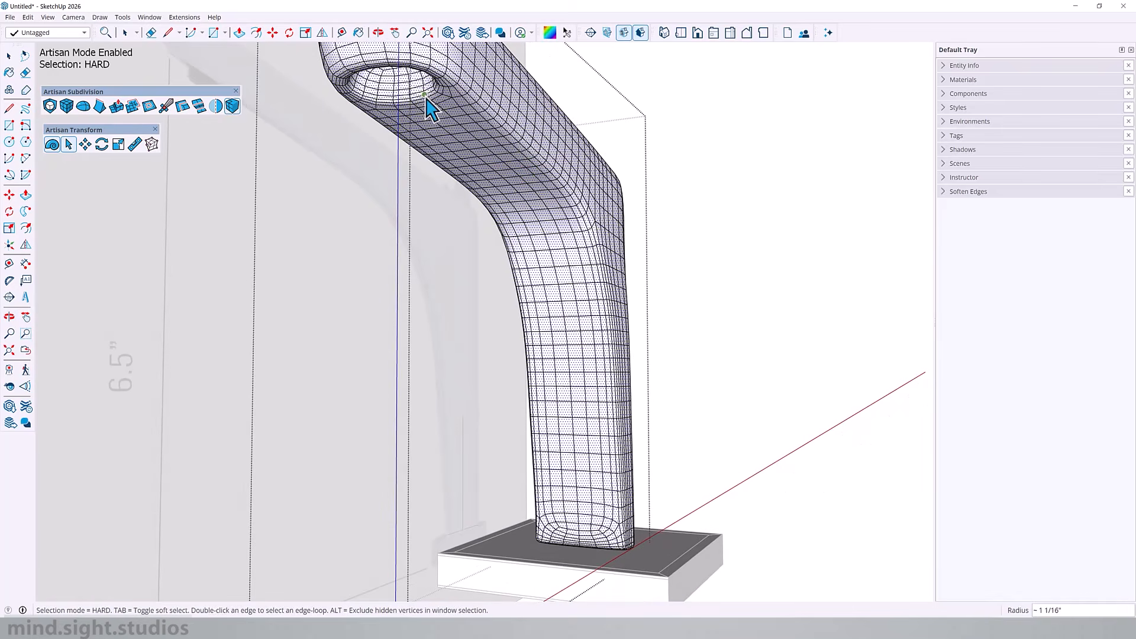
key(ctrl+z)
Step: Select the four inner side walls of the handle recess and inset them together by about 1/16"
middle_drag(533, 145, 361, 322)
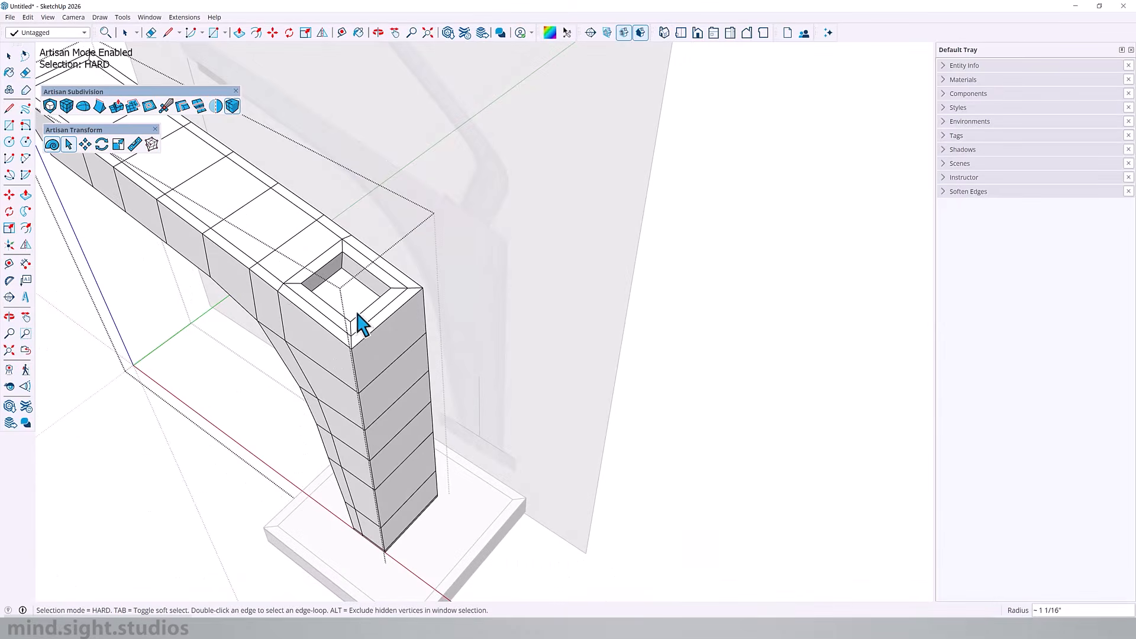
scroll(370, 302, up, 3)
scroll(378, 283, up, 5)
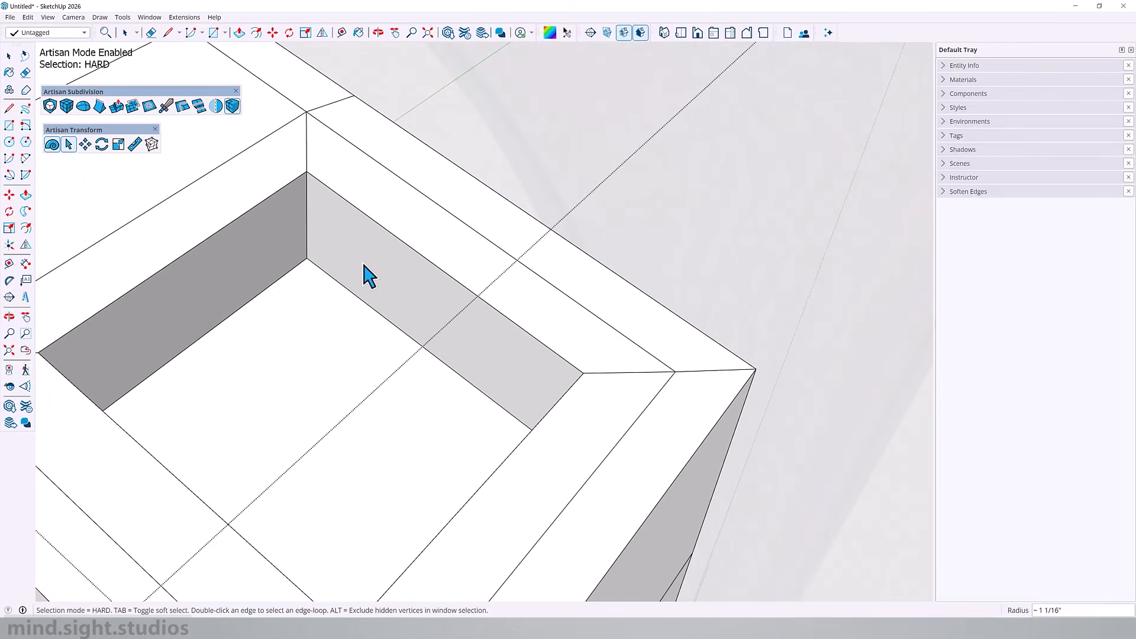
click(363, 265)
shift+click(283, 257)
middle_drag(370, 300, 668, 241)
scroll(668, 242, down, 3)
shift+click(503, 374)
middle_drag(506, 378, 731, 388)
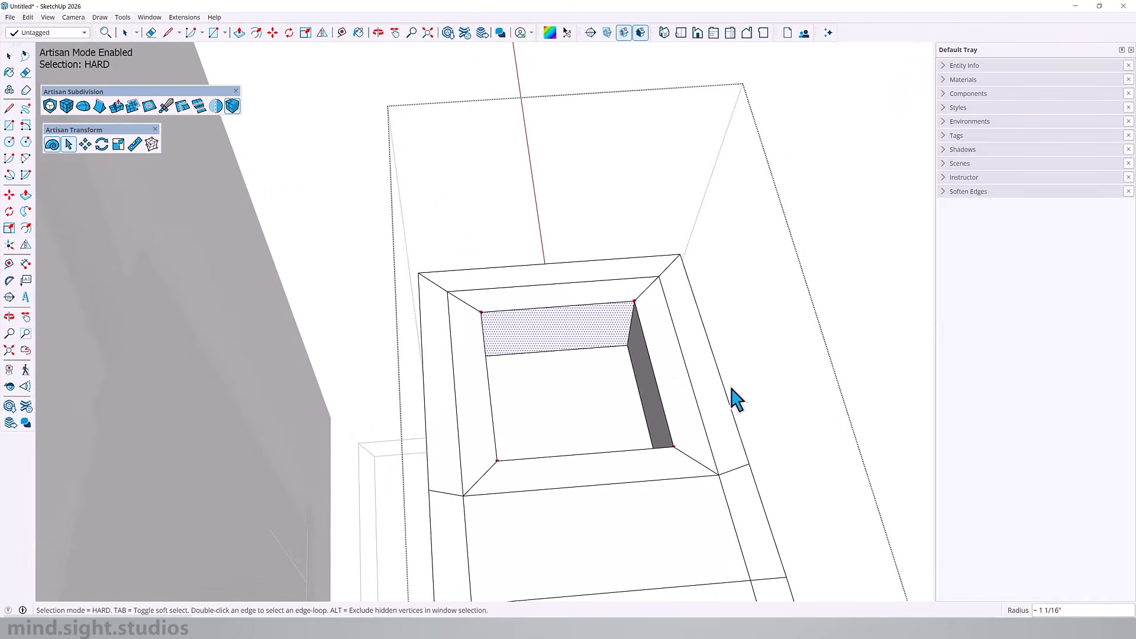
shift+click(650, 382)
middle_drag(649, 381, 254, 234)
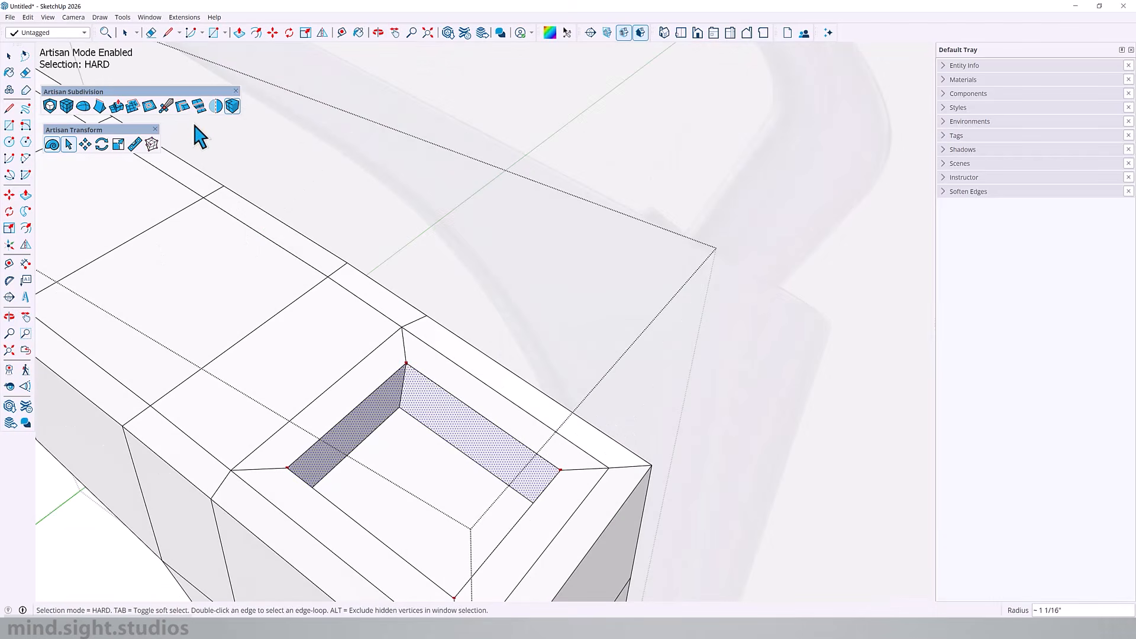
click(149, 107)
scroll(463, 414, up, 2)
click(461, 411)
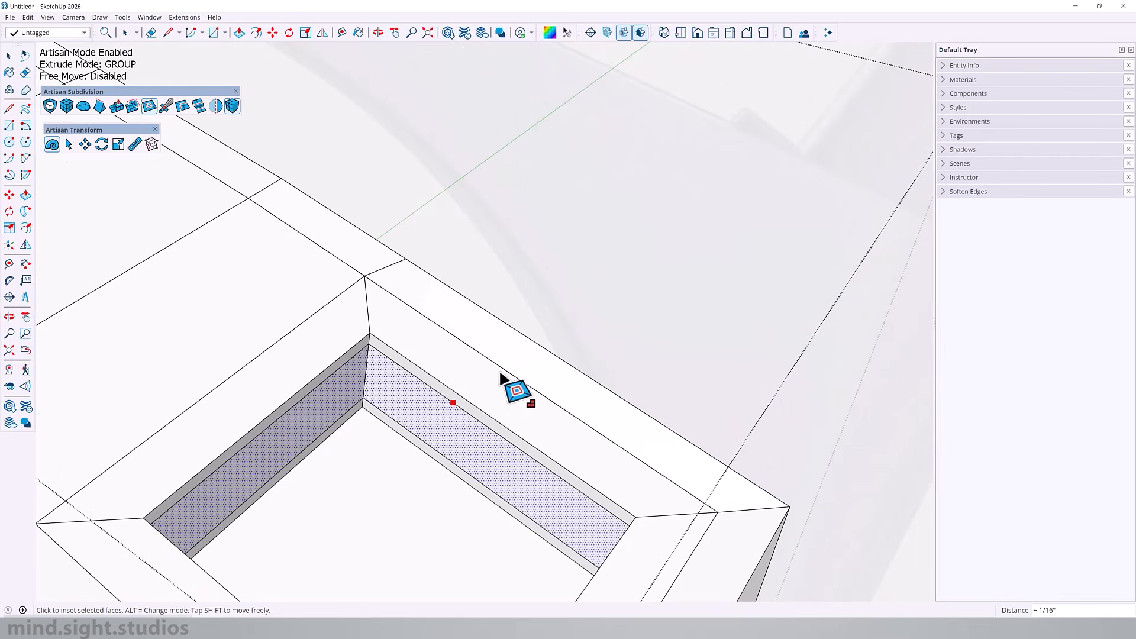
Step: Select the inner side walls of the aerator recess under the spout's tip and inset them
scroll(537, 347, down, 8)
middle_drag(362, 437, 578, 183)
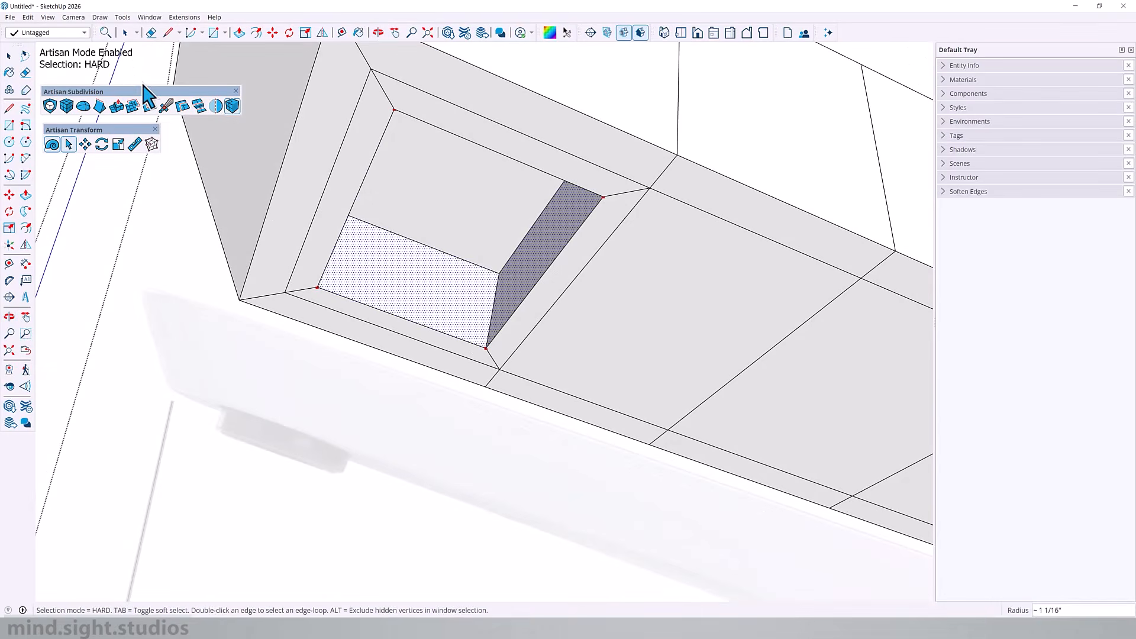
click(149, 106)
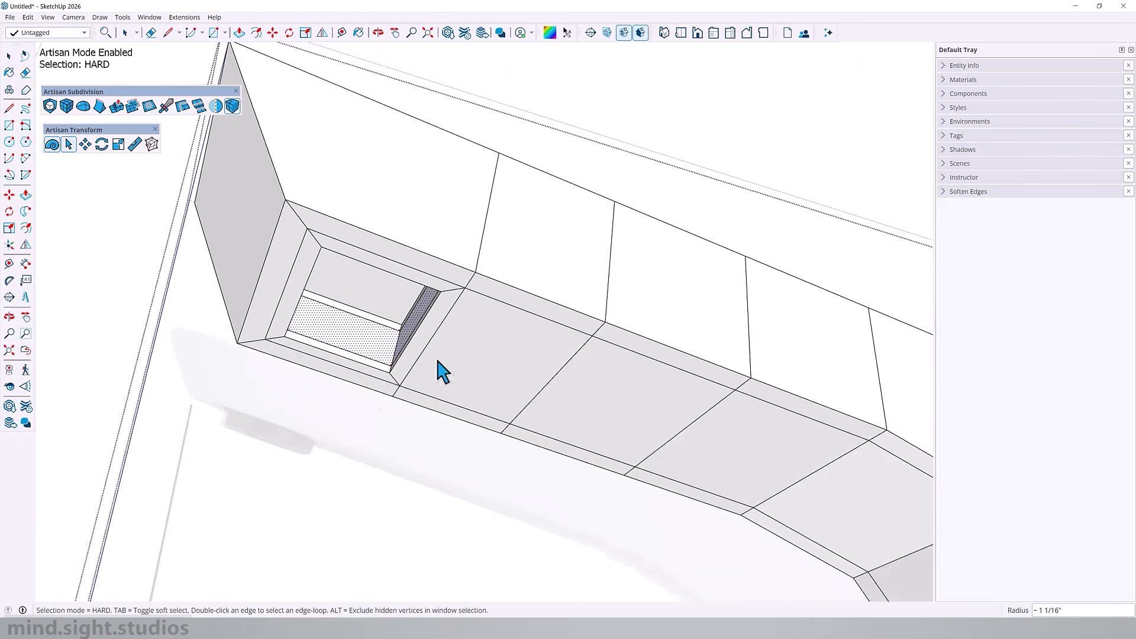
Step: Test a Catmull-Clark subdivision on the faucet with its inset recess walls, inspect both openings, and undo it
scroll(512, 370, down, 5)
scroll(578, 401, up, 4)
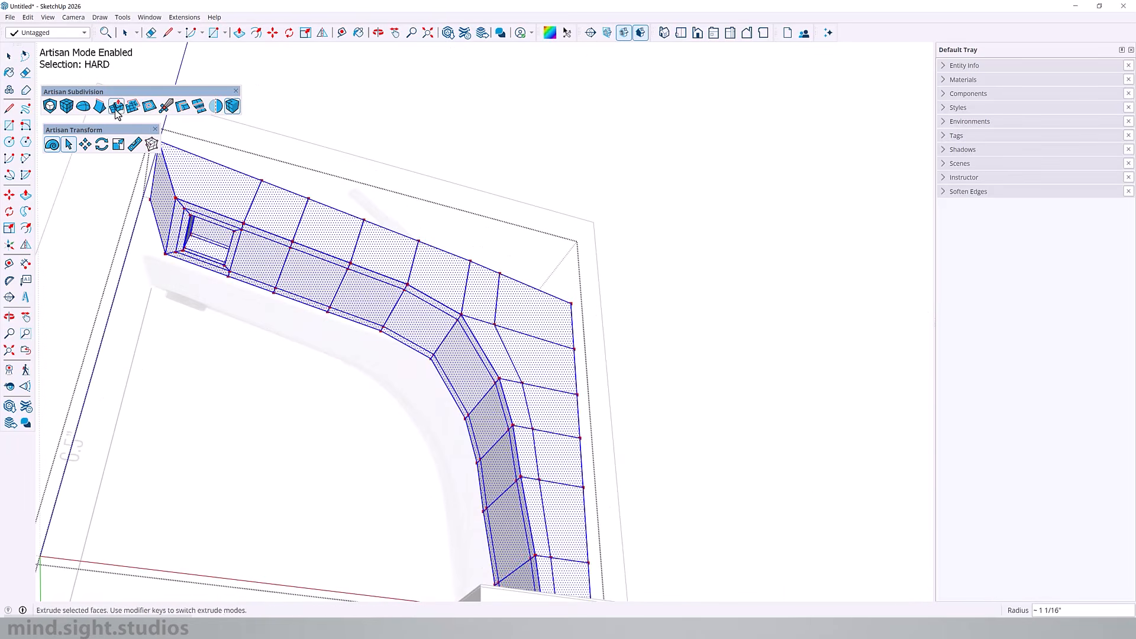
click(50, 106)
scroll(228, 266, up, 5)
middle_drag(229, 266, 641, 254)
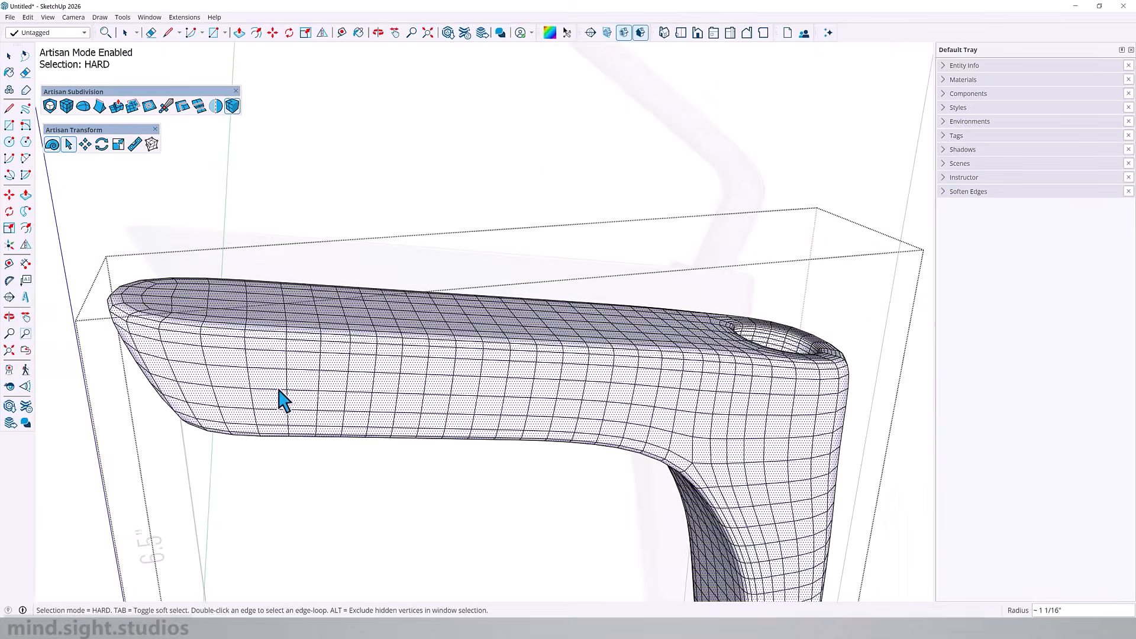
middle_drag(278, 393, 527, 520)
scroll(457, 432, up, 5)
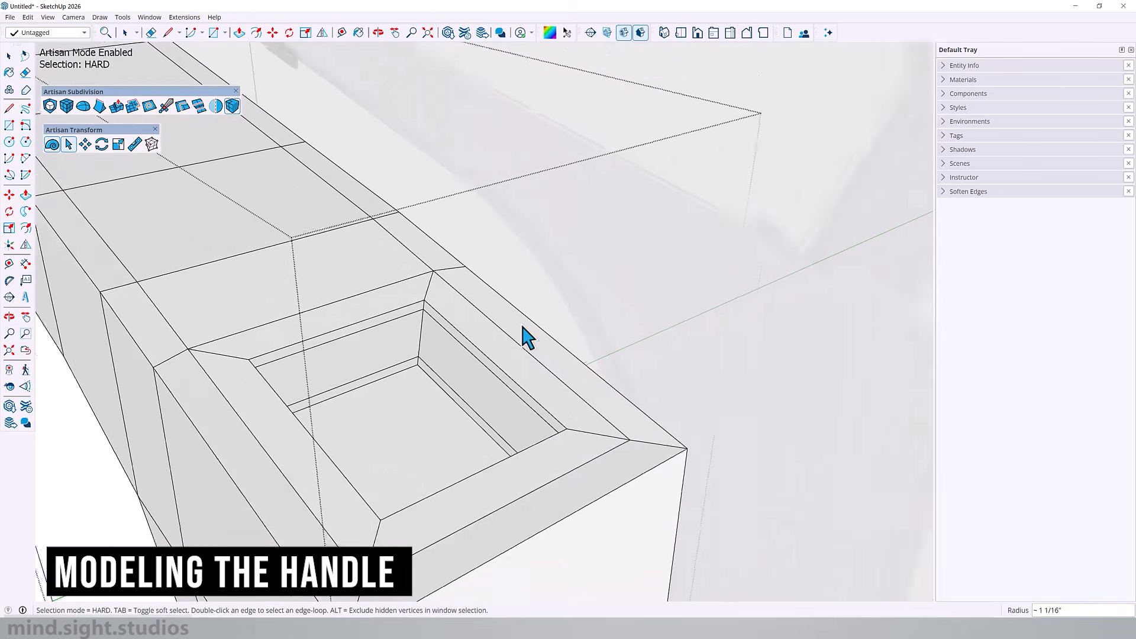
Step: Copy the aerator recess geometry out of the faucet group and move the copy straight down below the spout
middle_drag(525, 332, 337, 92)
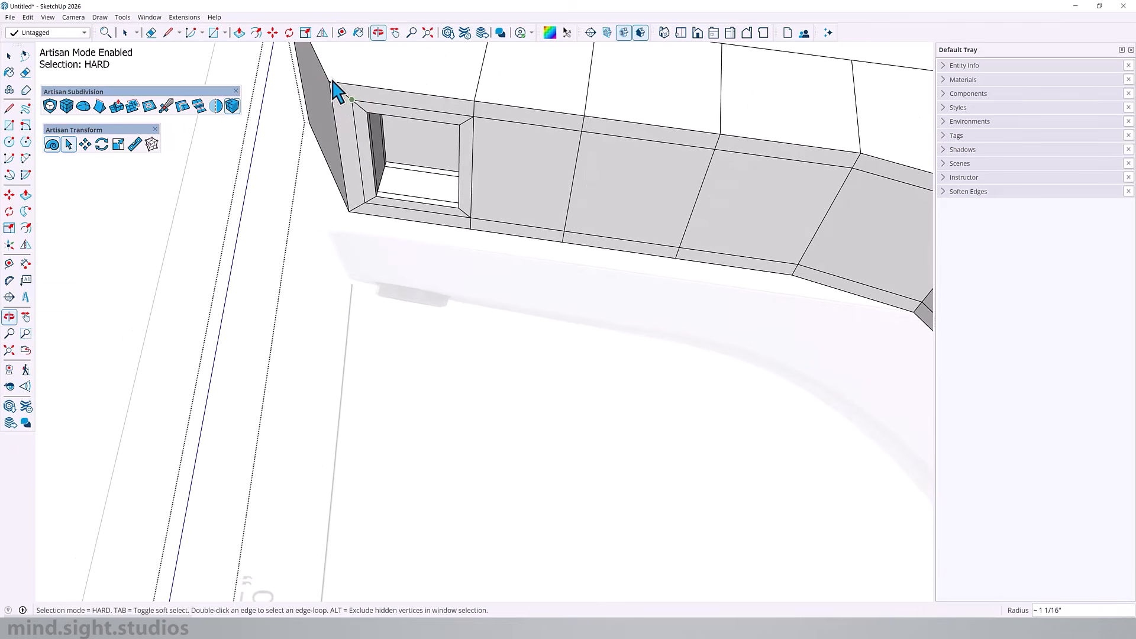
drag(544, 252, 487, 248)
middle_drag(487, 249, 574, 184)
key(Escape)
key(ctrl+z)
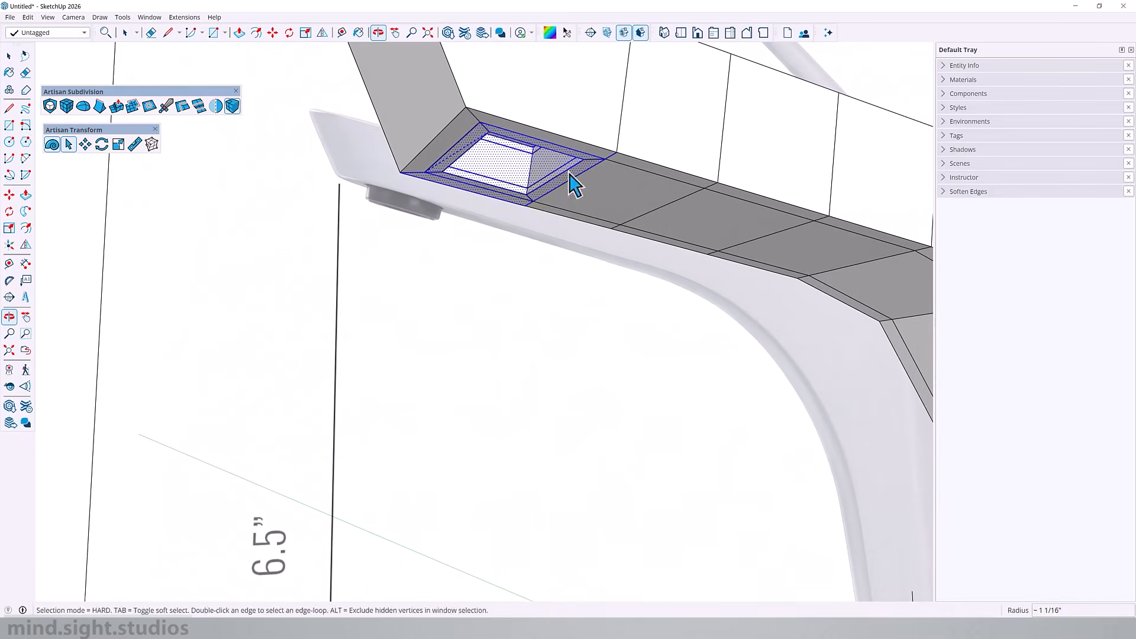
key(m)
click(633, 75)
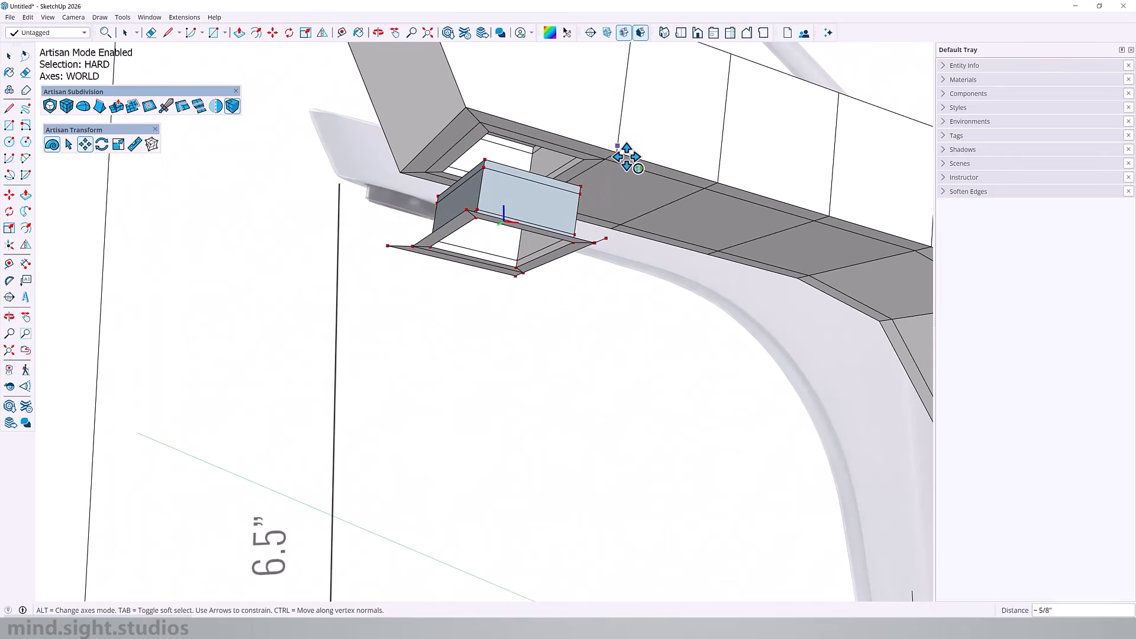
key(Escape)
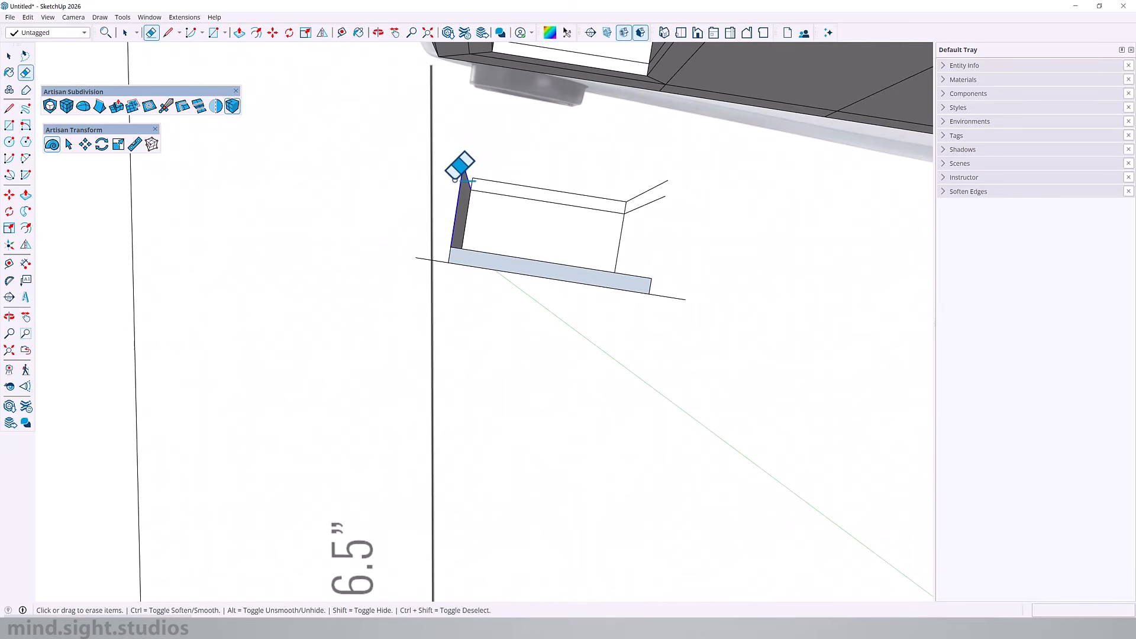
Step: Erase the upper walls and floor of the copied recess, keeping only the outer rim and its adjoining narrow band
click(455, 178)
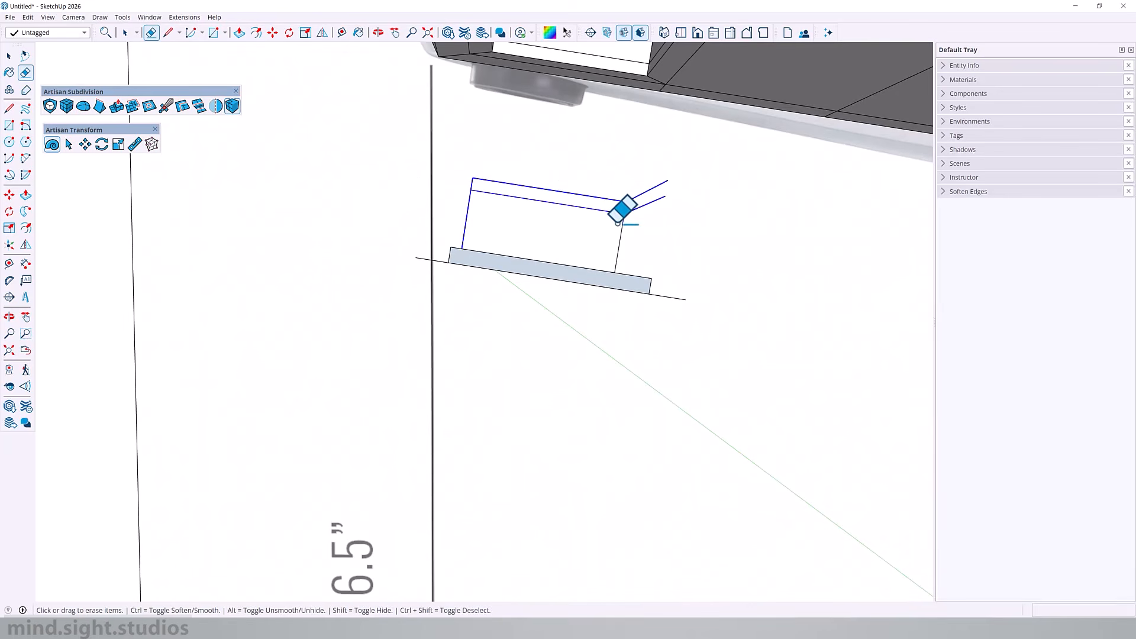
click(629, 204)
mouse_move(563, 284)
middle_down()
mouse_move(527, 348)
mouse_move(540, 284)
mouse_move(697, 284)
mouse_move(629, 319)
middle_up()
Step: Cap the inner opening of the copied rim with a face and inset that face about 1/16"
key(space)
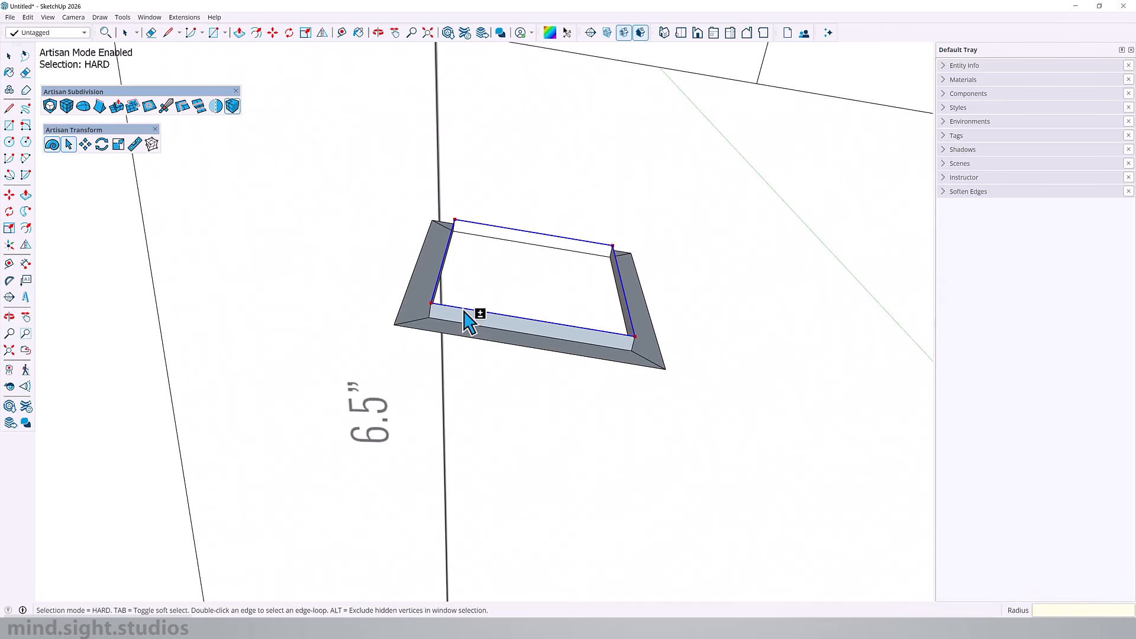
middle_drag(482, 311, 689, 235)
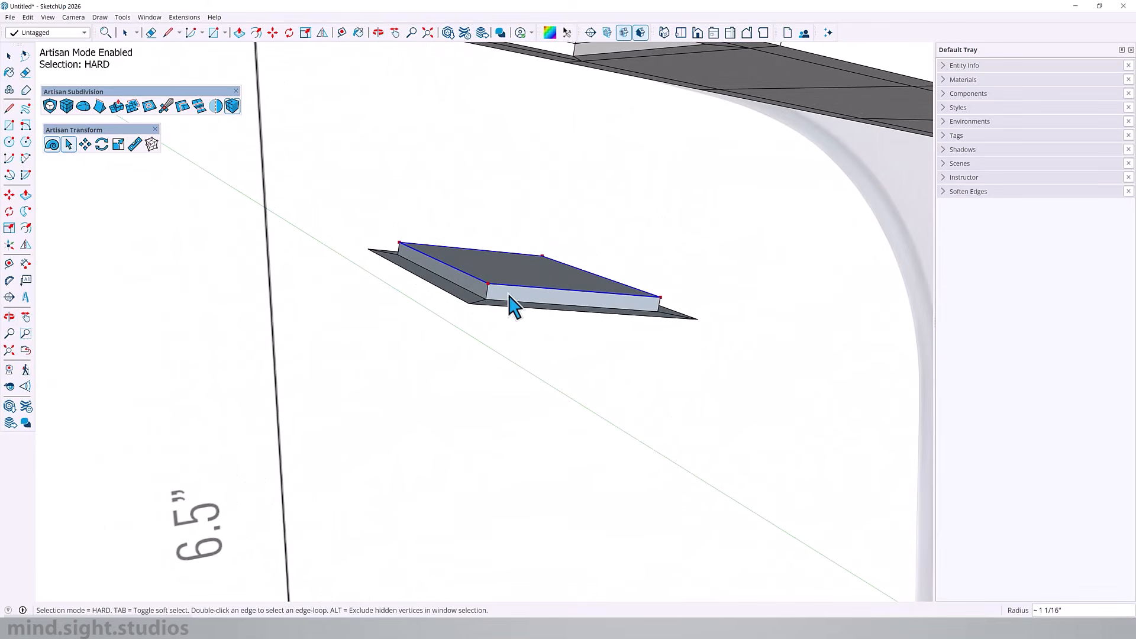
middle_drag(510, 305, 544, 169)
middle_drag(520, 269, 562, 273)
click(562, 273)
key(i)
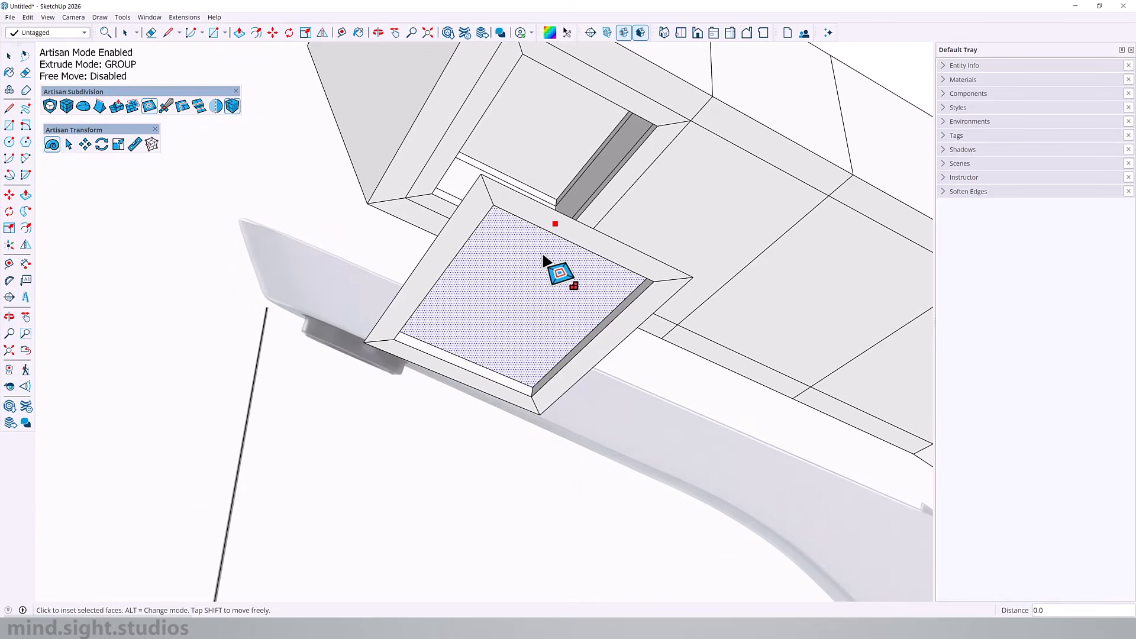
click(545, 257)
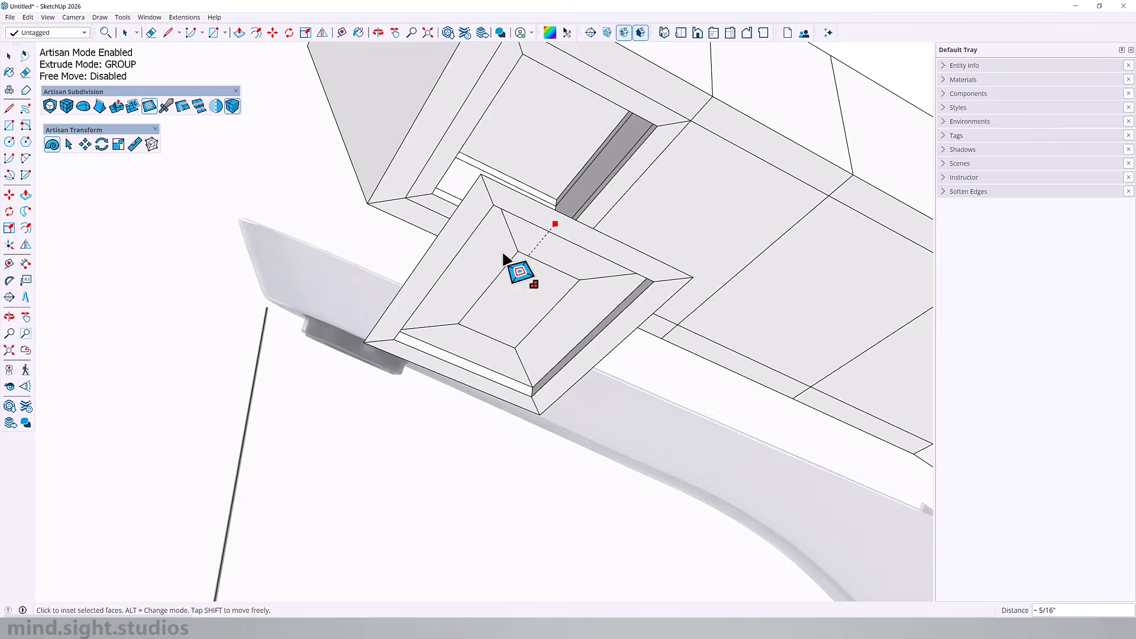
scroll(539, 277, up, 5)
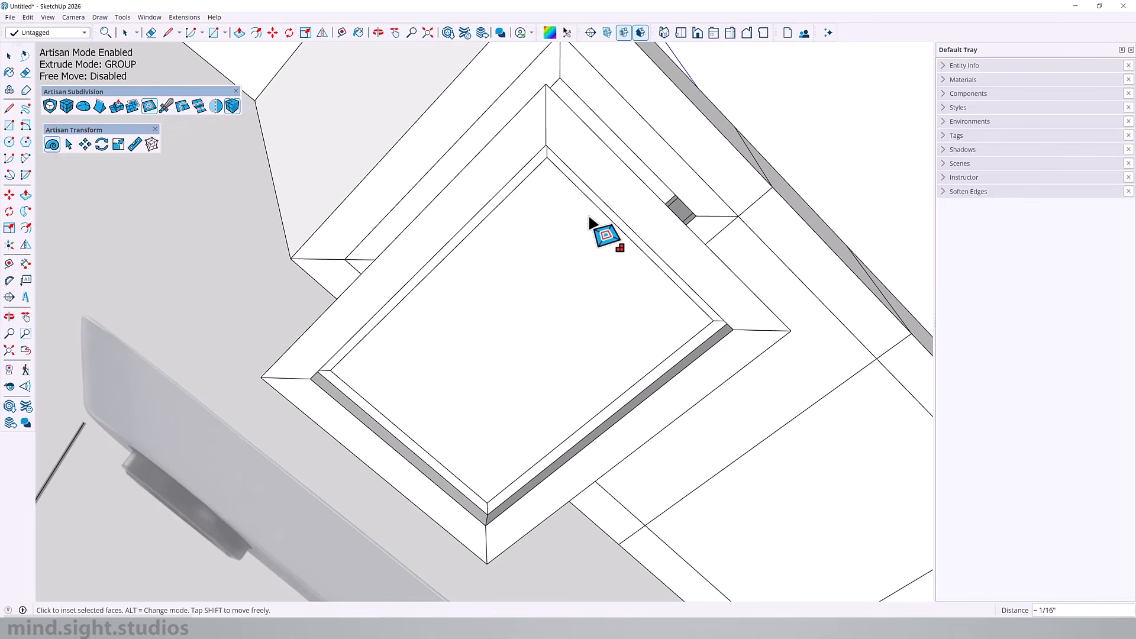
click(528, 230)
Step: Extrude the inset face downward about 7/16" to form the aerator's body
key(e)
middle_drag(528, 229, 458, 331)
click(458, 332)
scroll(456, 340, down, 3)
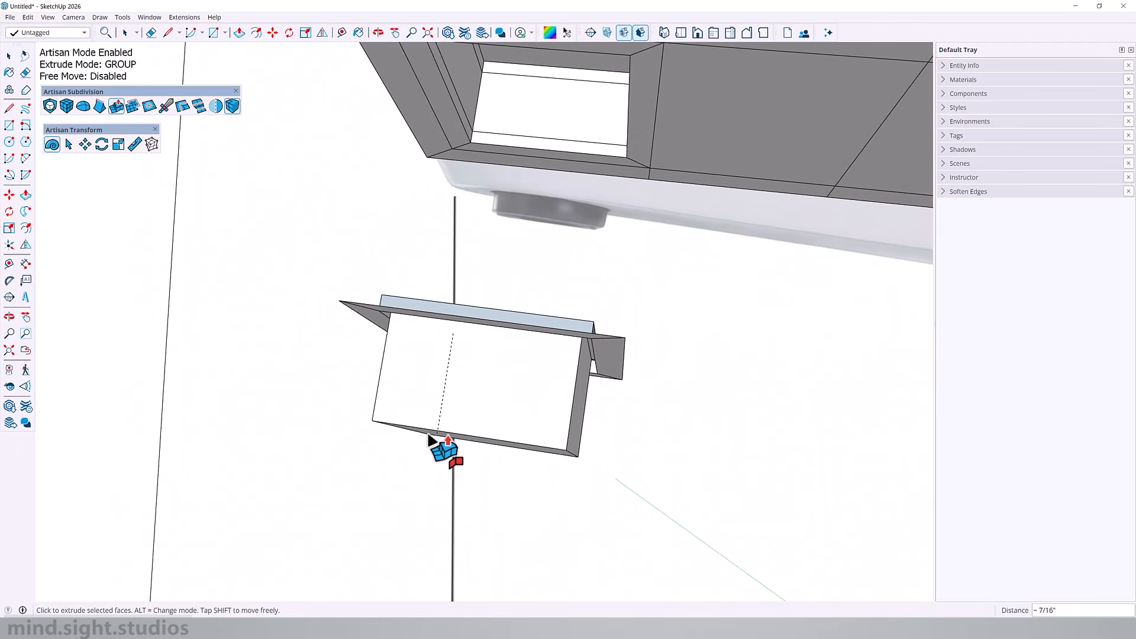
click(430, 438)
middle_drag(430, 437, 583, 362)
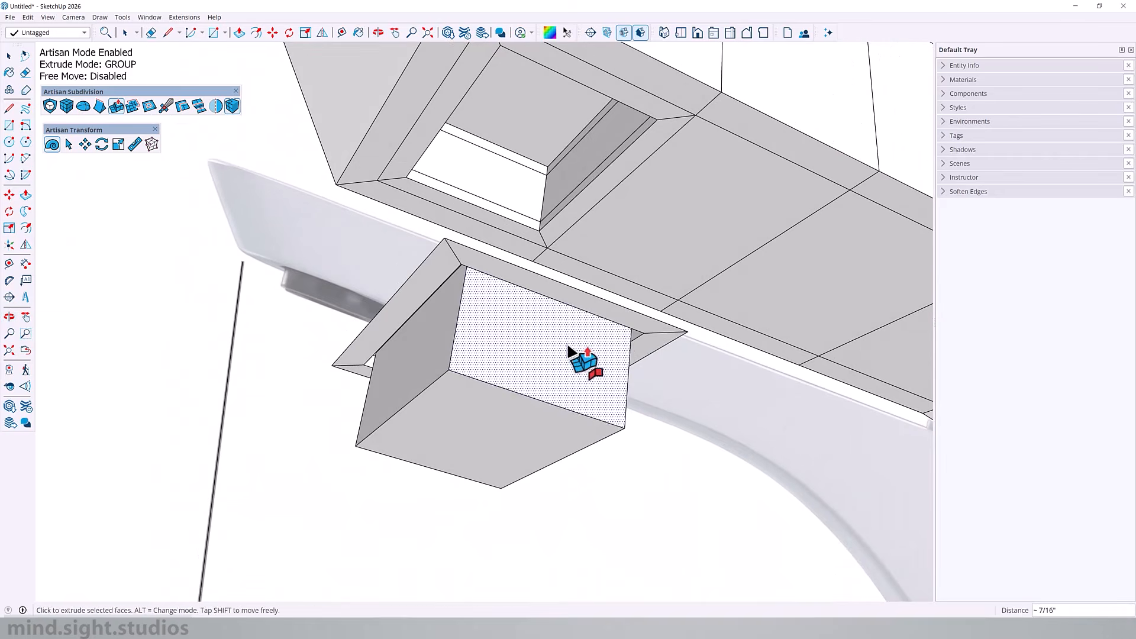
Step: Select the side walls of the aerator's body and inset them about 1/16" as a group
key(space)
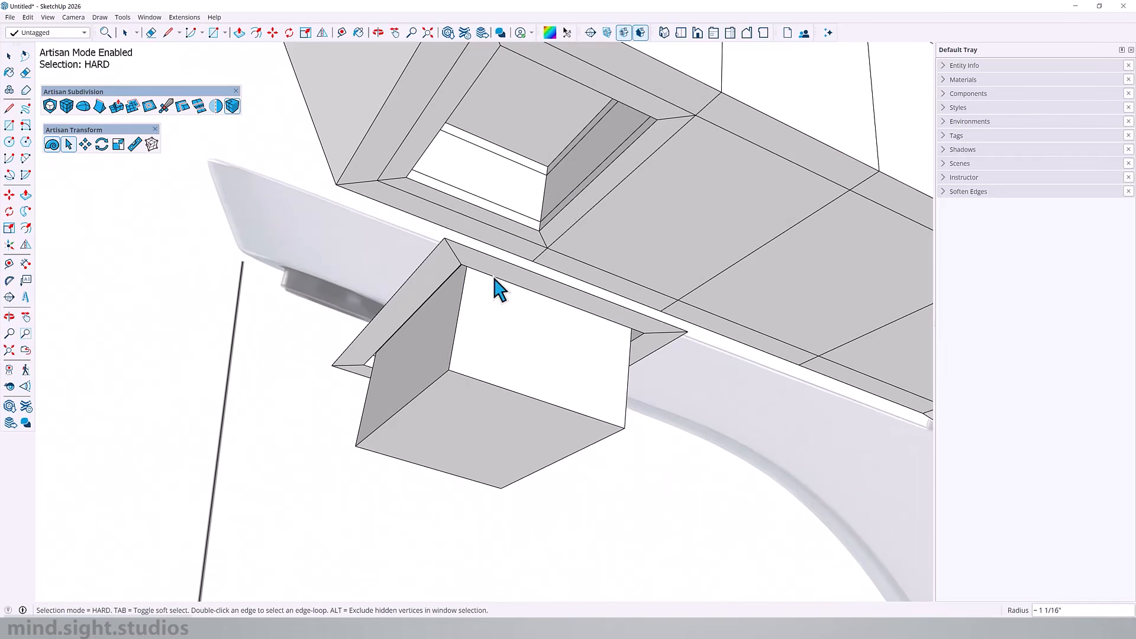
middle_drag(497, 288, 528, 337)
shift+click(529, 338)
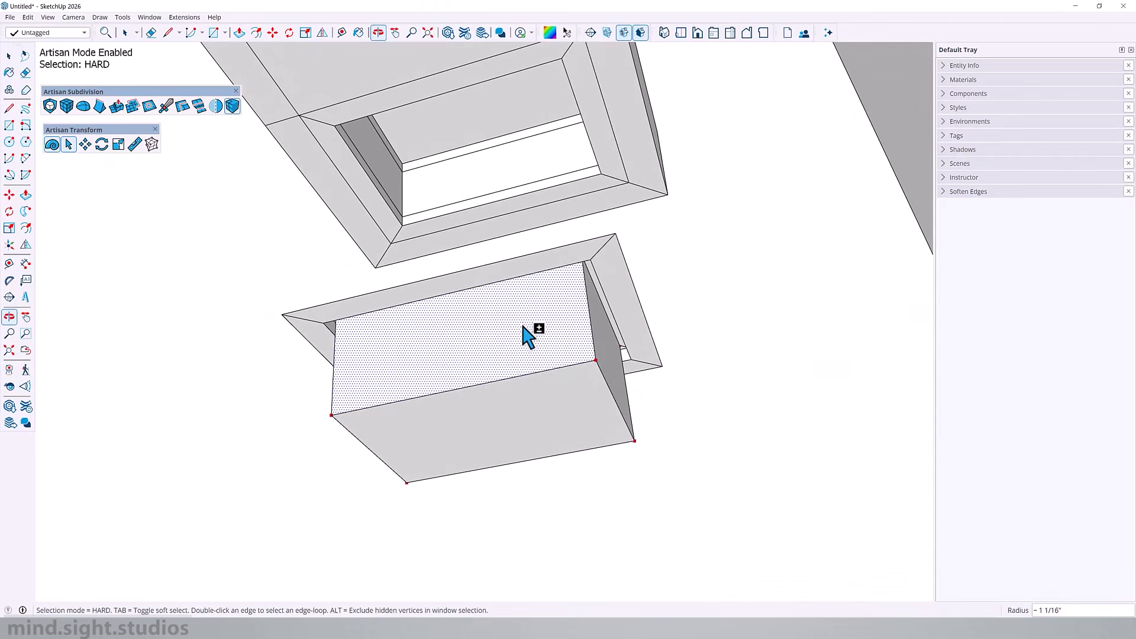
click(148, 106)
middle_drag(393, 329, 528, 354)
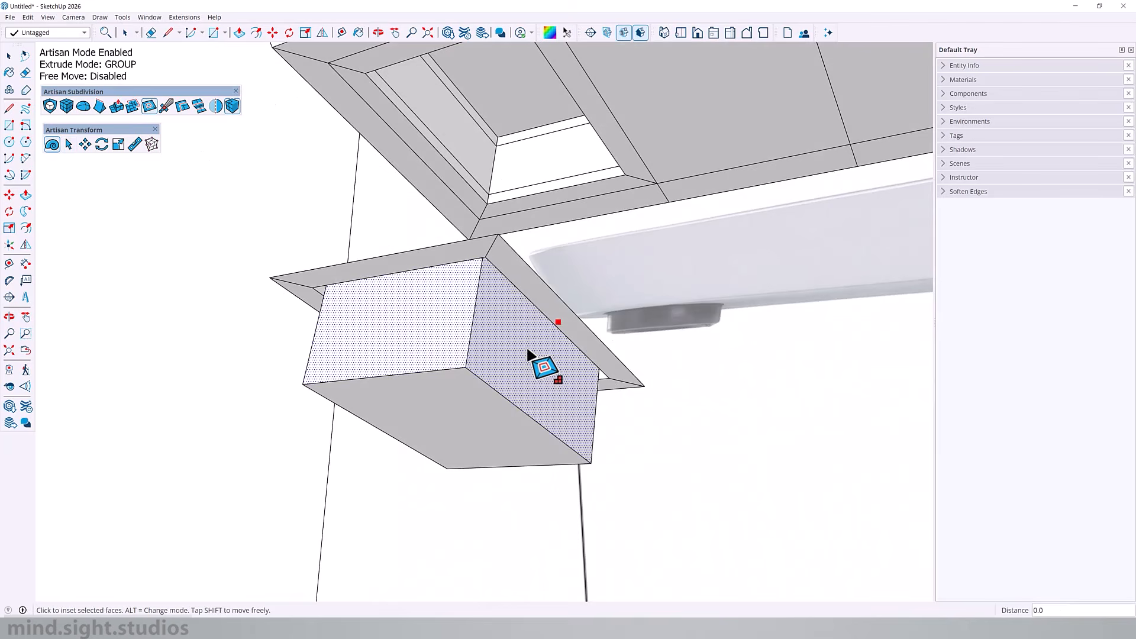
middle_drag(517, 406, 517, 347)
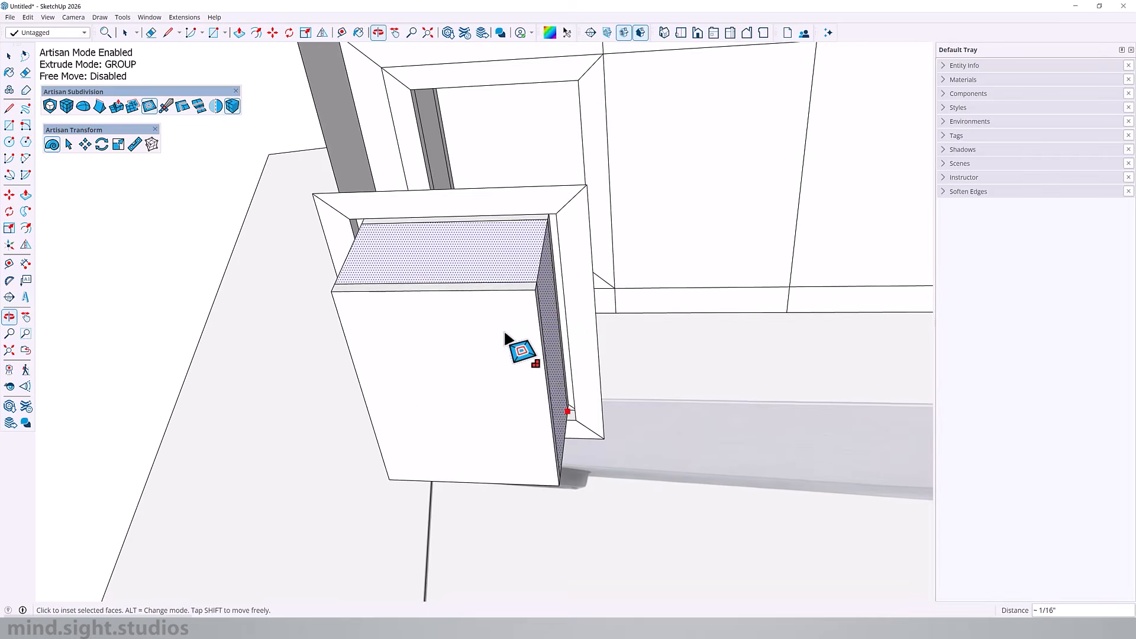
Step: Inset the aerator's bottom face about 1/8" and extrude the inner face upward into the body as a recess
click(480, 323)
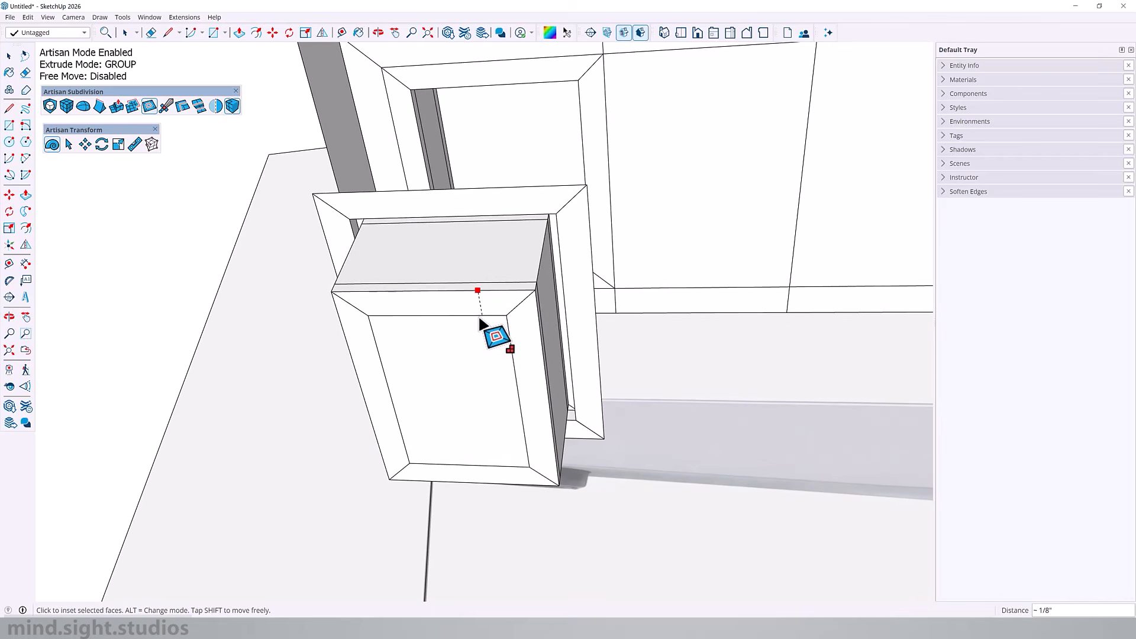
click(479, 321)
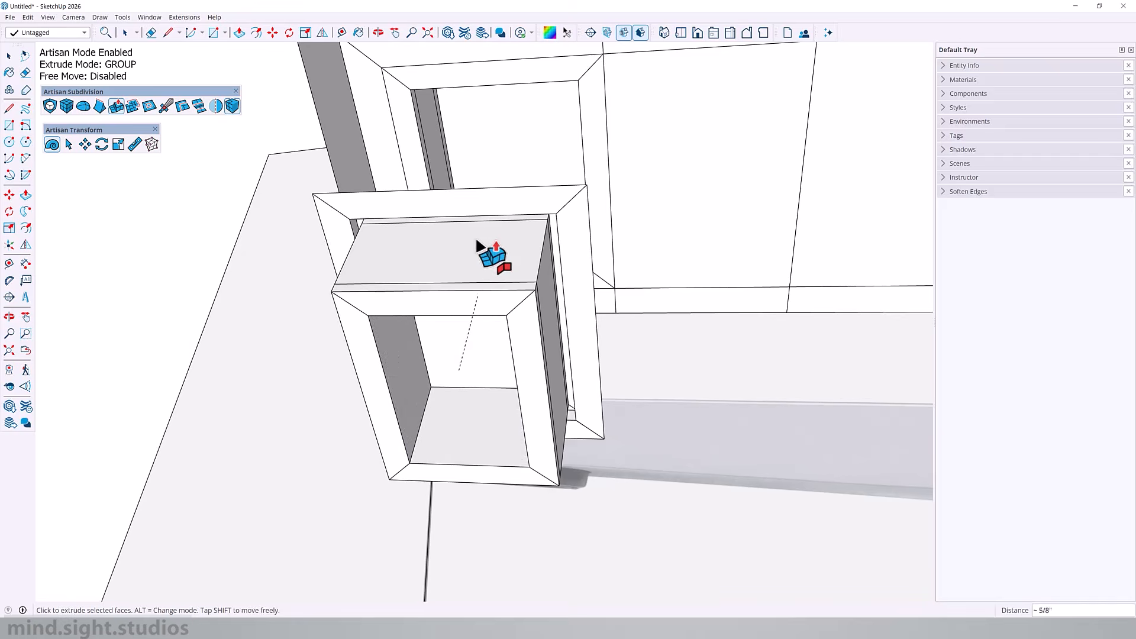
middle_drag(471, 242, 651, 469)
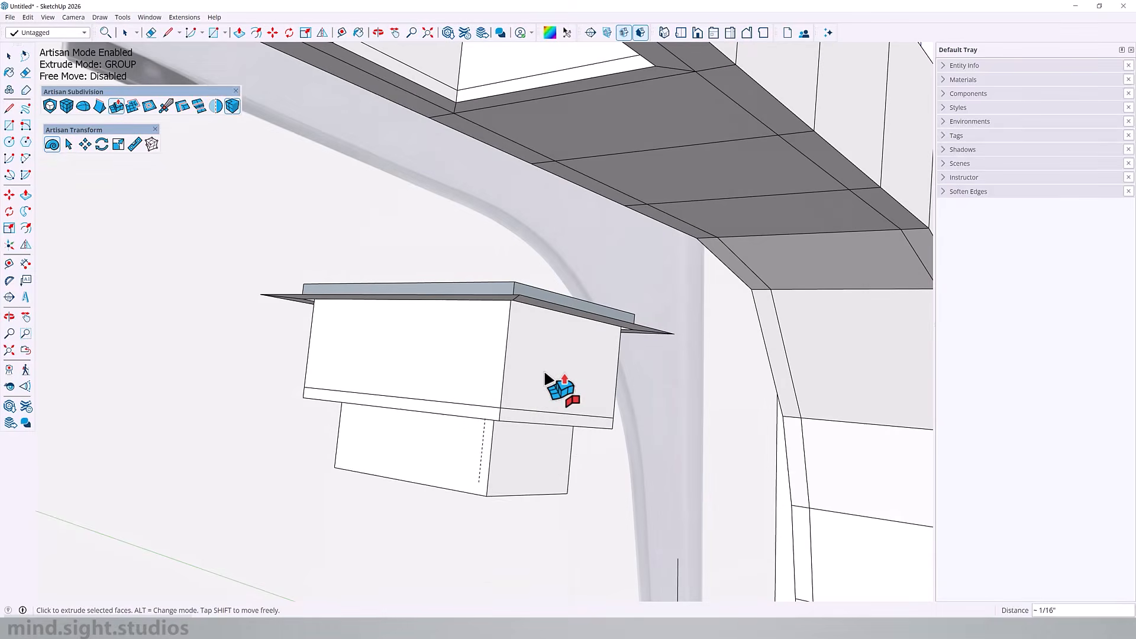
drag(548, 381, 582, 381)
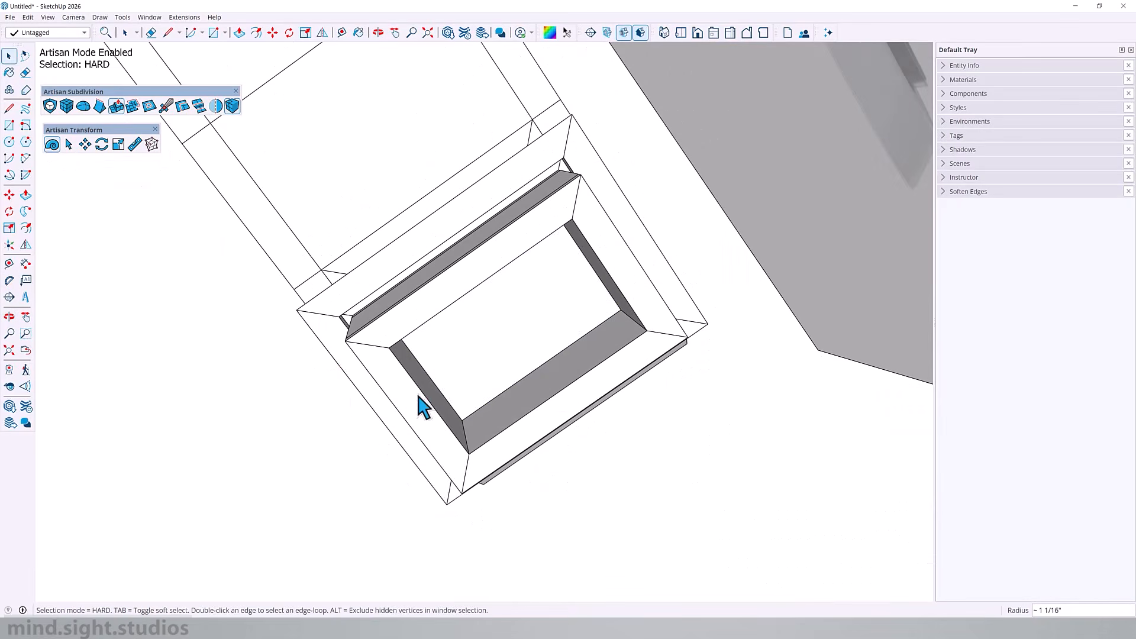
Step: Select all inner side walls of the aerator's bottom recess and inset them slightly as a group
shift+click(647, 331)
middle_drag(642, 337, 644, 384)
shift+click(614, 370)
middle_drag(571, 408, 571, 368)
shift+click(486, 372)
shift+click(571, 368)
shift+click(510, 393)
middle_drag(510, 393, 425, 398)
click(149, 107)
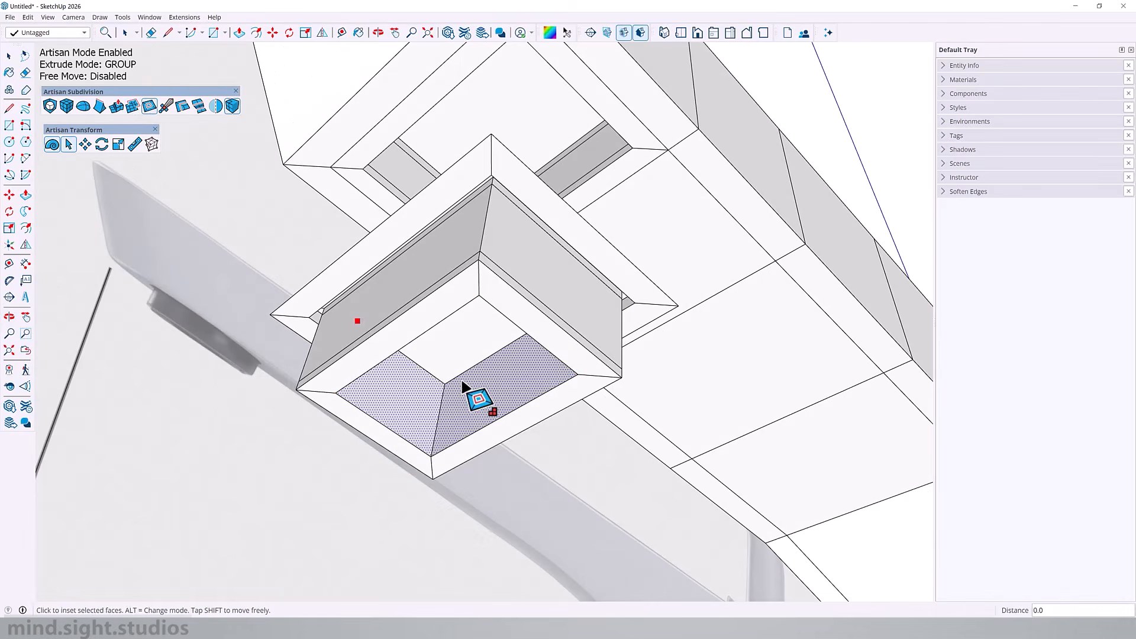
click(410, 376)
scroll(410, 375, up, 3)
click(410, 363)
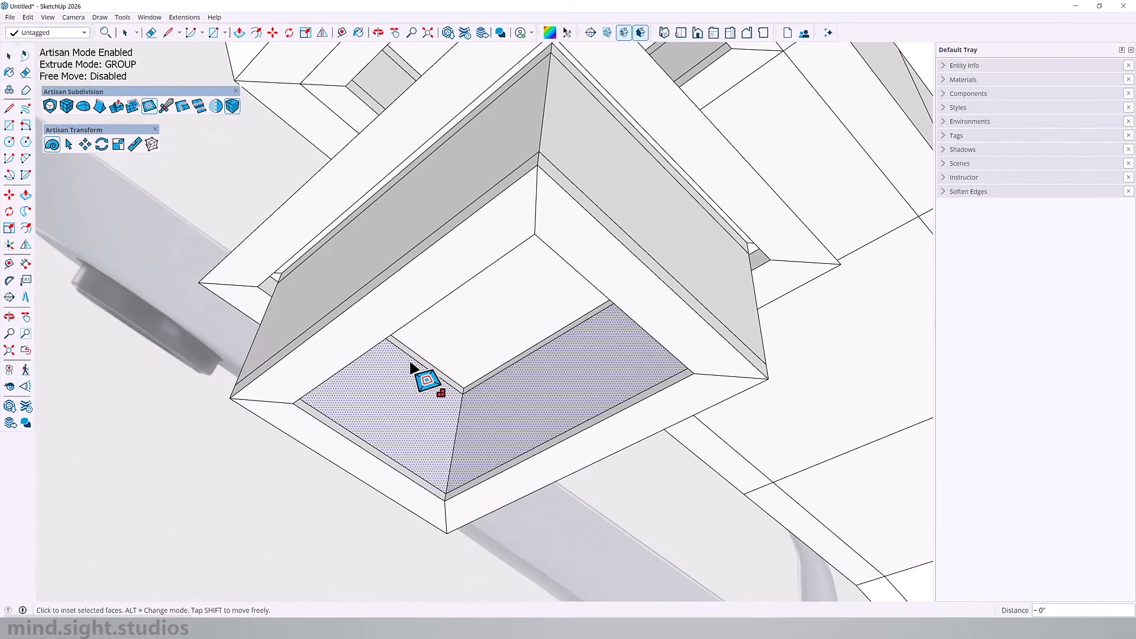
Step: Test a Catmull-Clark subdivision on the complete aerator geometry, inspect its shape, and undo it
key(space)
scroll(504, 263, down, 3)
middle_drag(529, 236, 555, 274)
triple_click(555, 274)
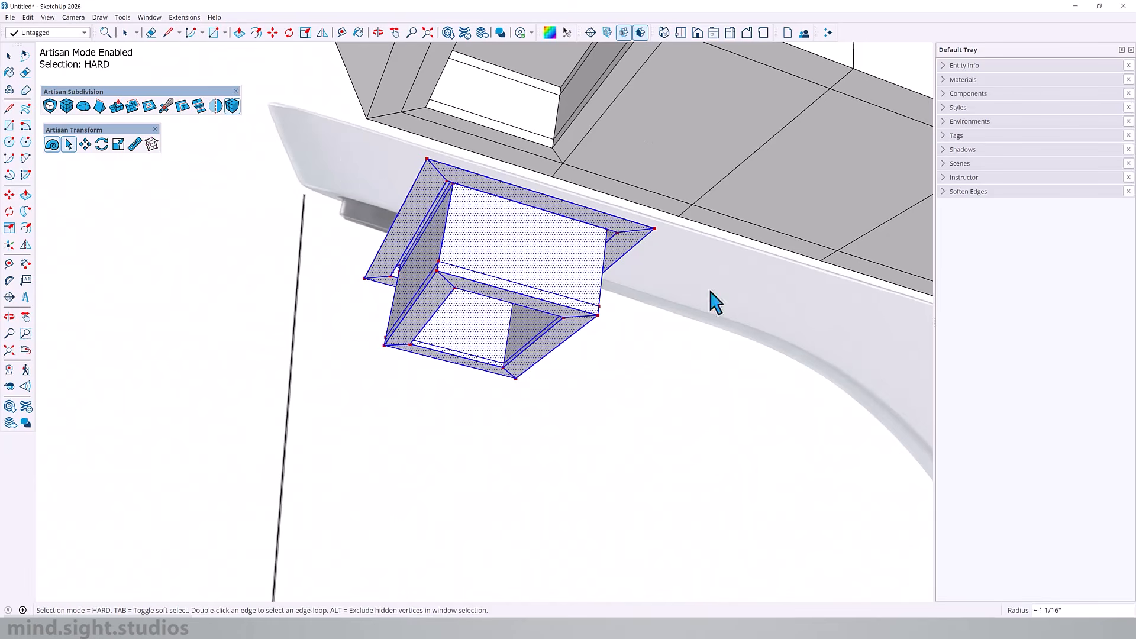
click(52, 106)
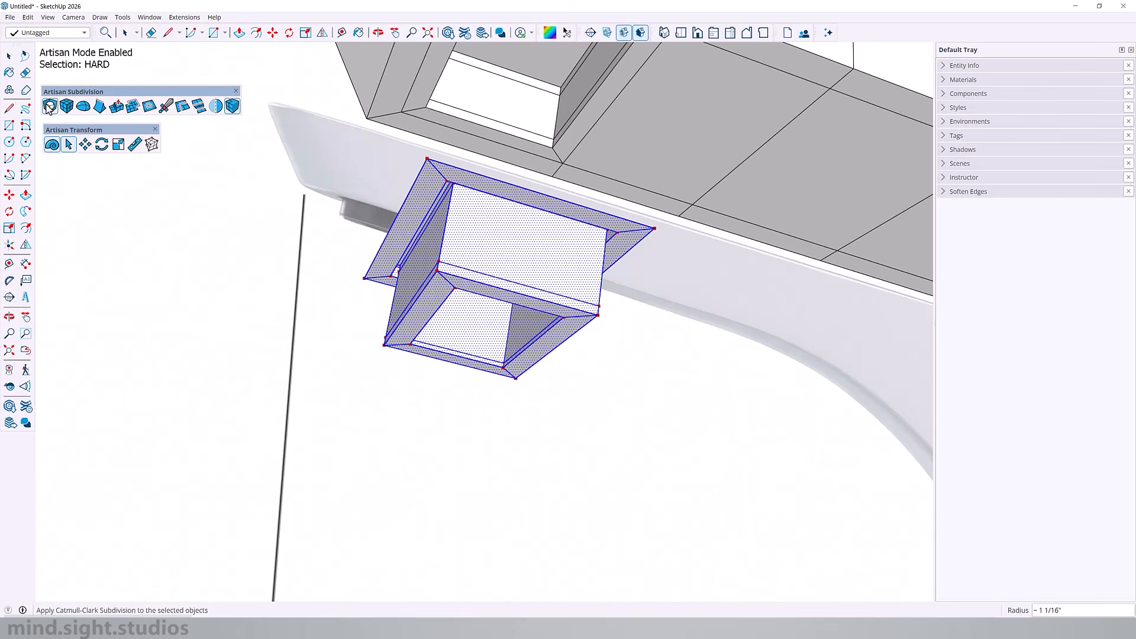
middle_drag(393, 254, 518, 213)
middle_drag(521, 254, 627, 320)
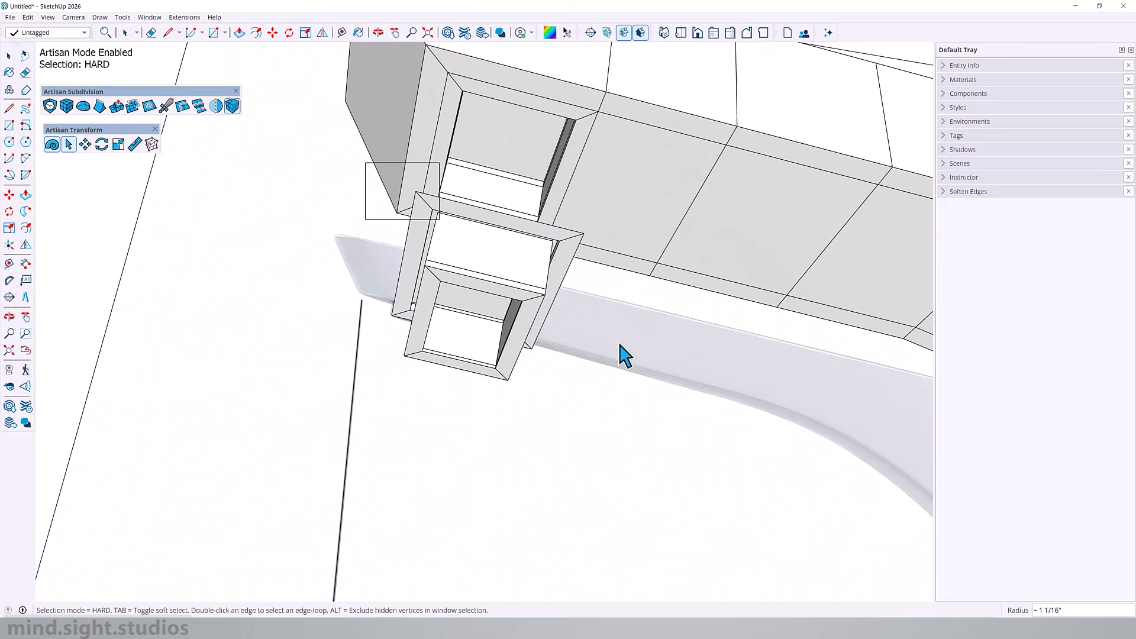
Step: Group the aerator geometry and move it straight up, fitting its rim corner to the recess under the spout's tip
drag(367, 165, 671, 404)
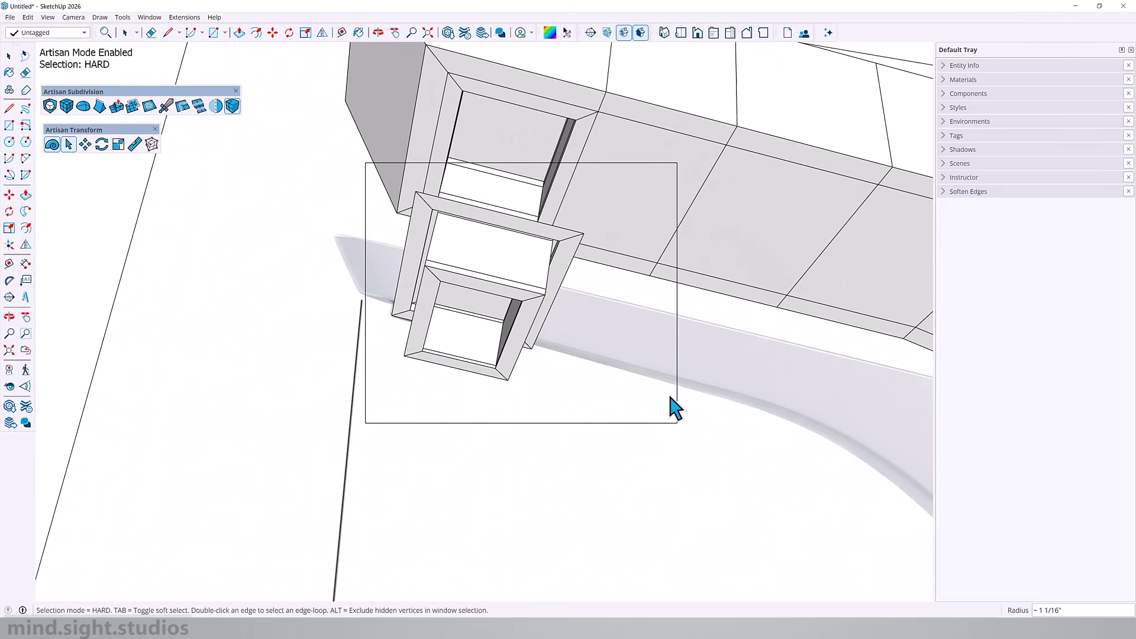
middle_drag(616, 342, 457, 413)
key(m)
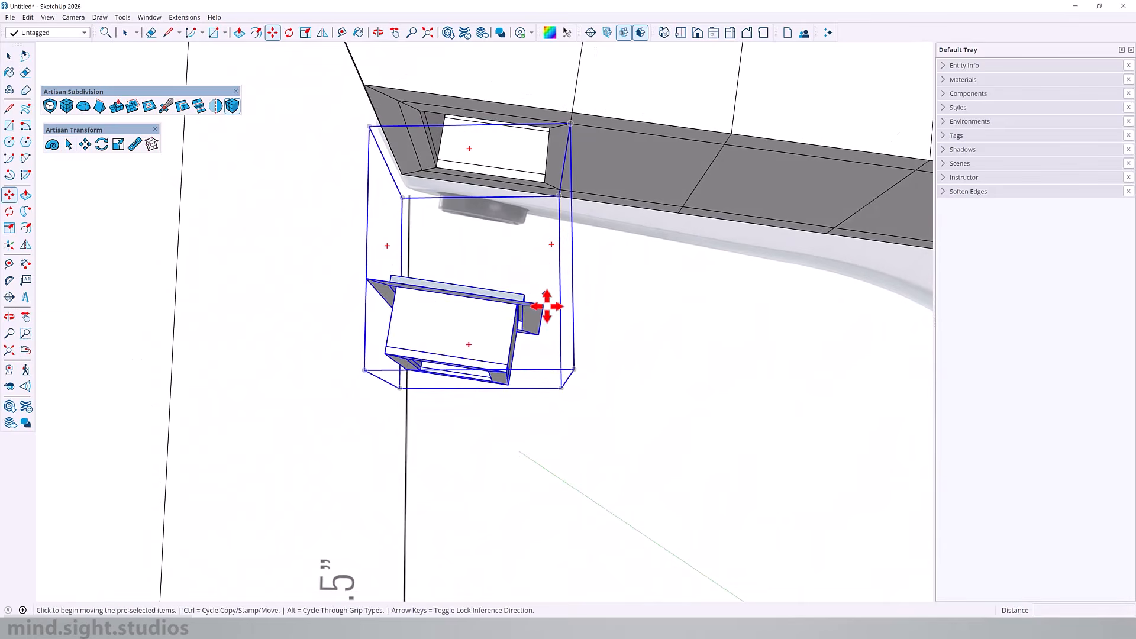
click(540, 304)
click(570, 122)
middle_drag(481, 139, 469, 96)
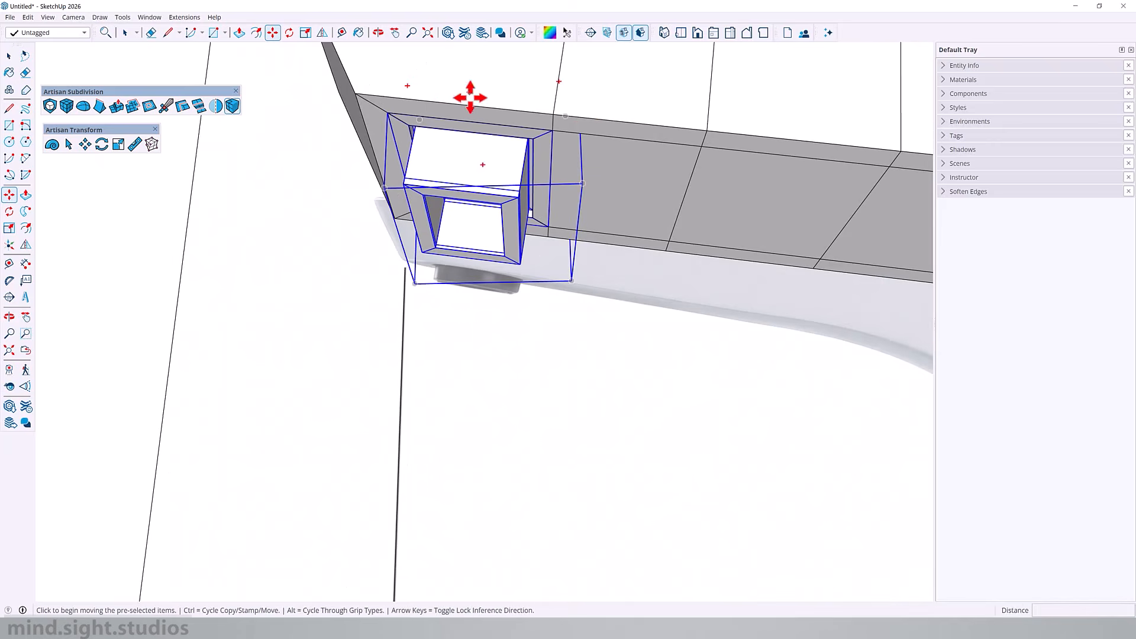
Step: Open the aerator group and erase the stray edges lying outside its body and rim
key(space)
double_click(488, 180)
key(ctrl+a)
mouse_move(545, 135)
middle_down()
mouse_move(370, 106)
mouse_move(532, 101)
middle_up()
key(e)
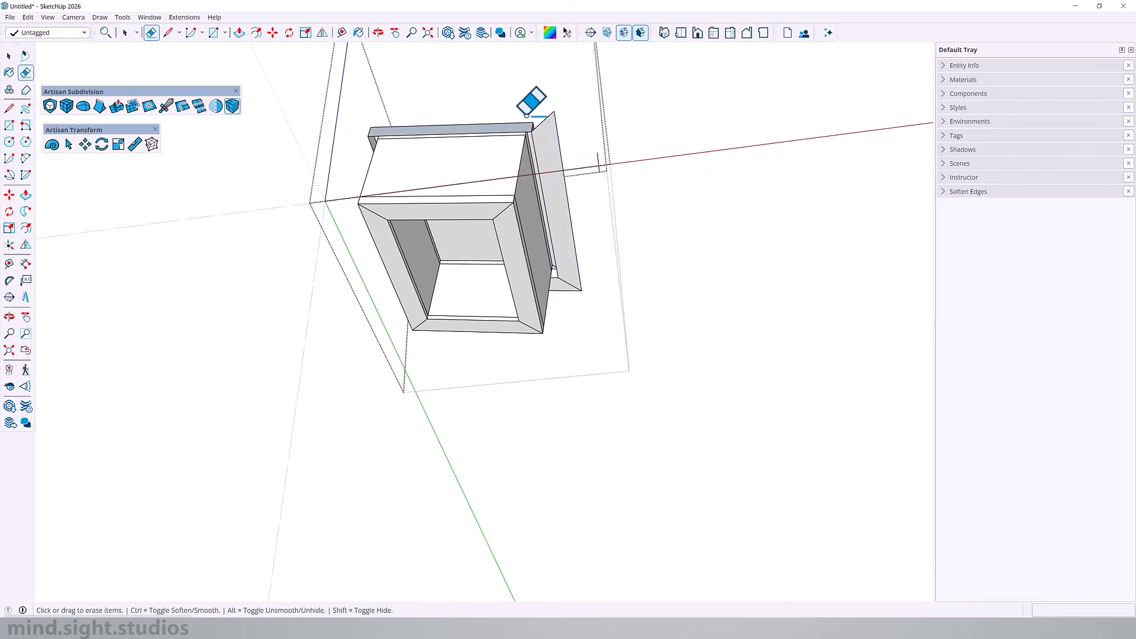
mouse_move(583, 272)
middle_down()
mouse_move(370, 180)
mouse_move(228, 187)
middle_up()
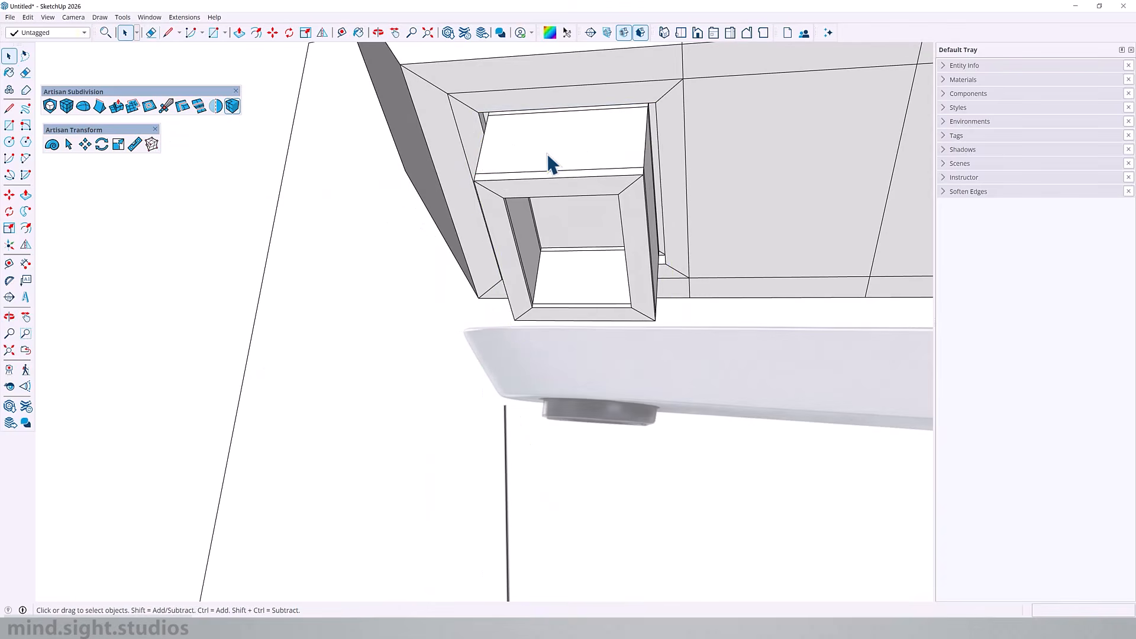
Step: Inspect the aerator seated under the spout, the whole faucet, and the handle recess up close
click(548, 154)
key(o)
drag(520, 167, 234, 226)
middle_drag(235, 227, 399, 349)
scroll(399, 349, down, 8)
scroll(414, 296, down, 8)
middle_drag(414, 296, 706, 279)
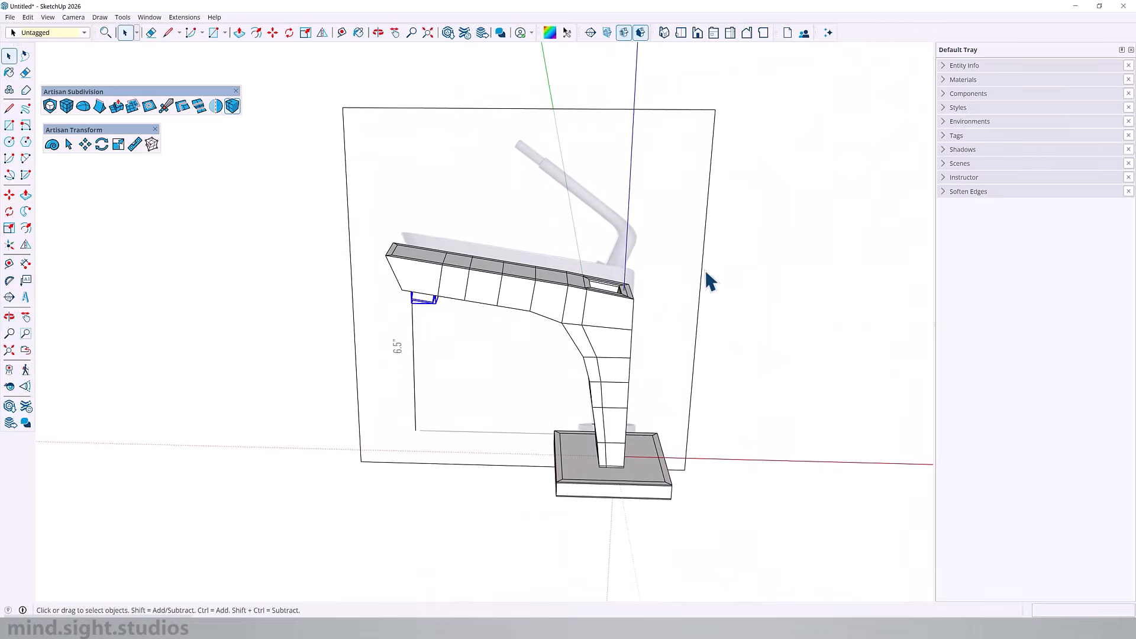
scroll(573, 315, up, 10)
scroll(629, 355, up, 4)
scroll(609, 326, up, 6)
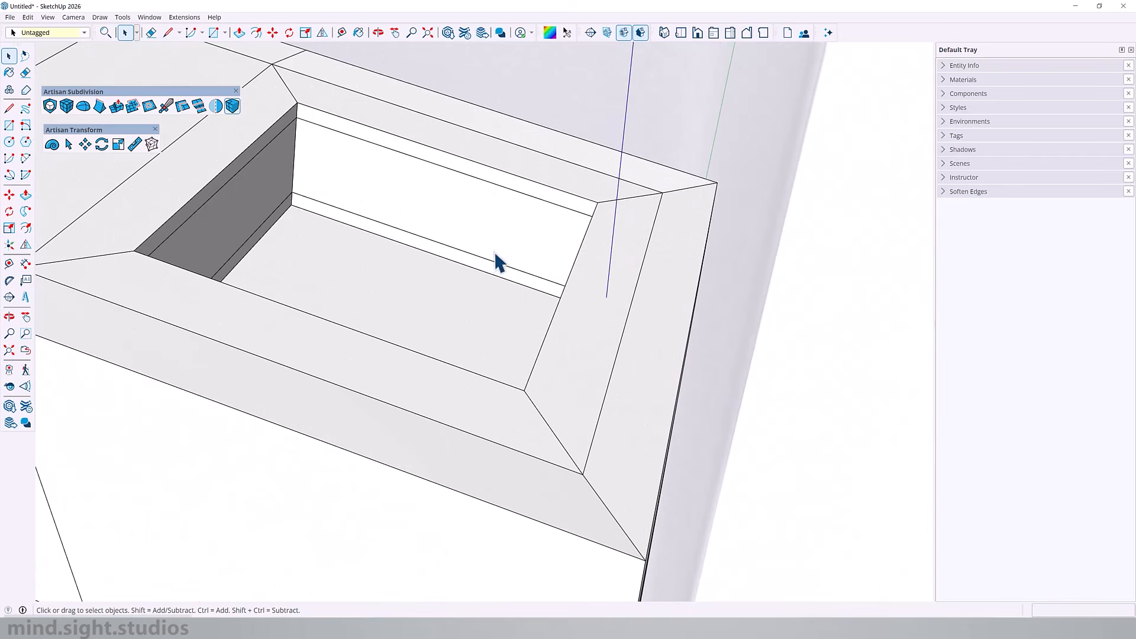
middle_drag(358, 195, 477, 288)
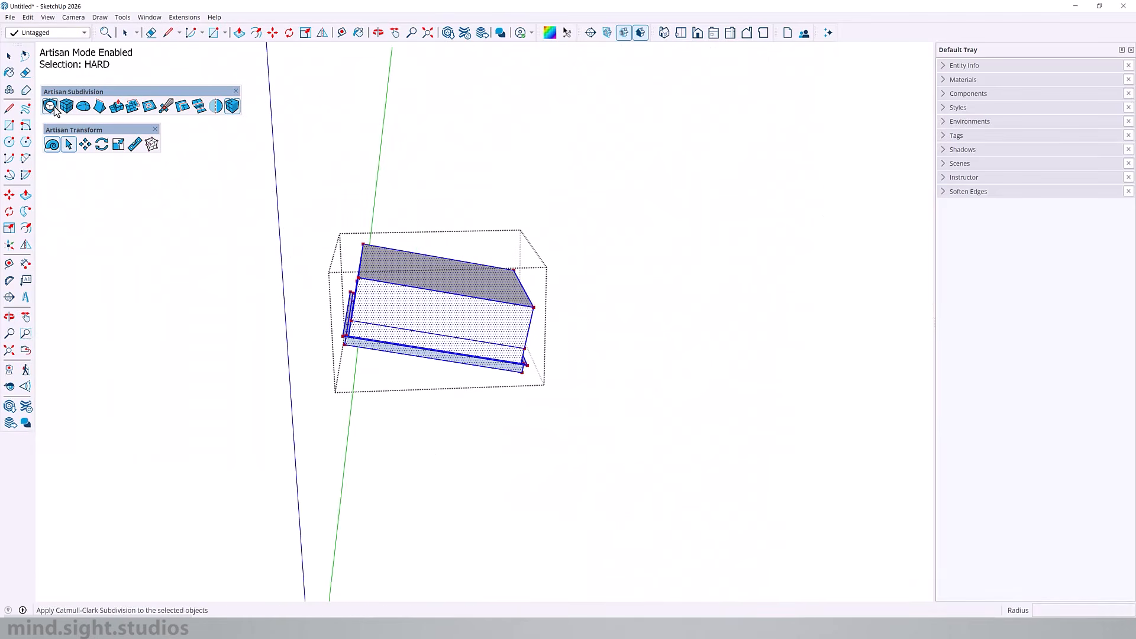
Step: Test a Catmull-Clark subdivision on the grouped block for the handle recess, inspect it, and undo it
click(50, 106)
middle_drag(190, 188, 206, 381)
key(Escape)
key(Escape)
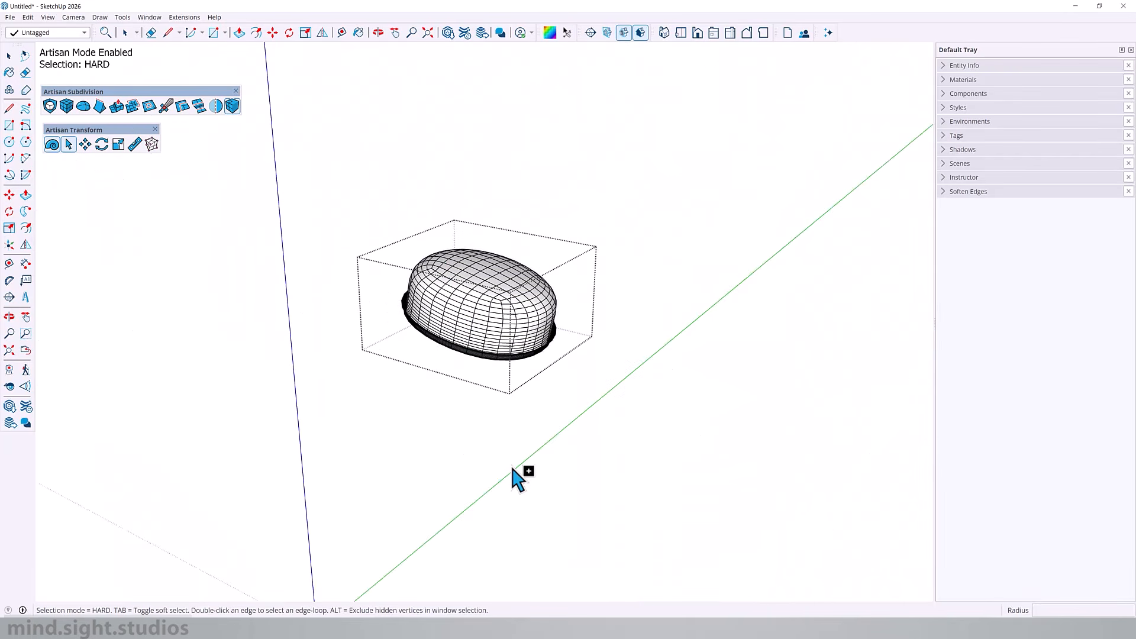
key(ctrl+z)
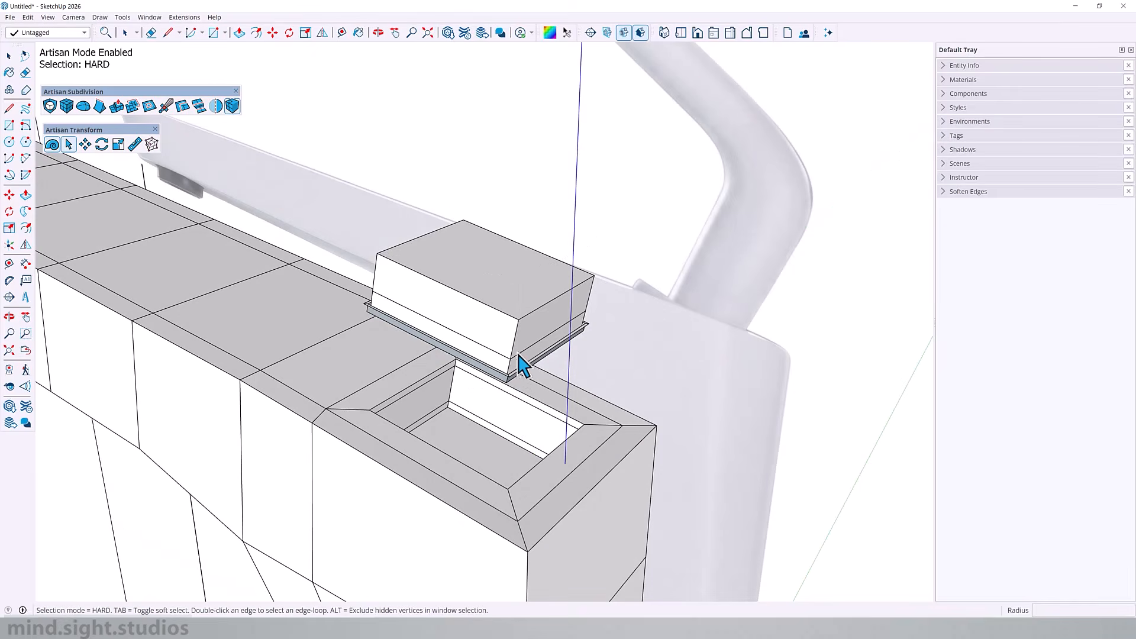
Step: Move the rimmed block down onto the handle recess, fitting its rim corner to the opening, and lower it about 1/8"
click(519, 340)
key(m)
scroll(521, 337, up, 3)
click(553, 322)
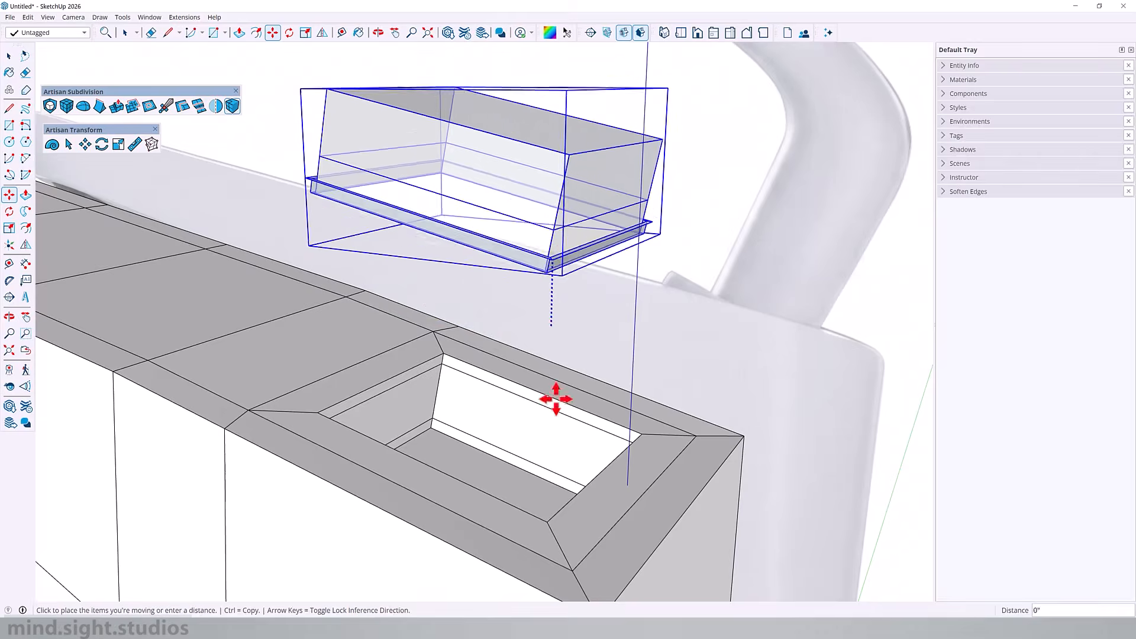
click(540, 520)
middle_drag(541, 520, 589, 478)
click(596, 478)
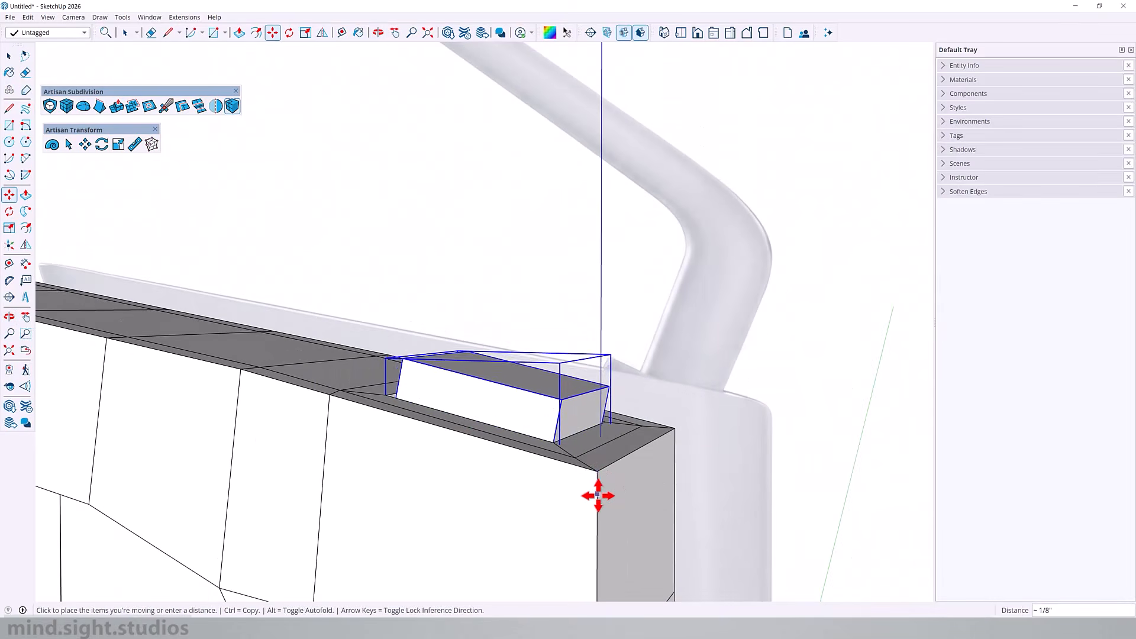
click(601, 500)
key(space)
Step: Open the block's group in the handle recess and inset its top face about 1/8"
scroll(673, 433, down, 5)
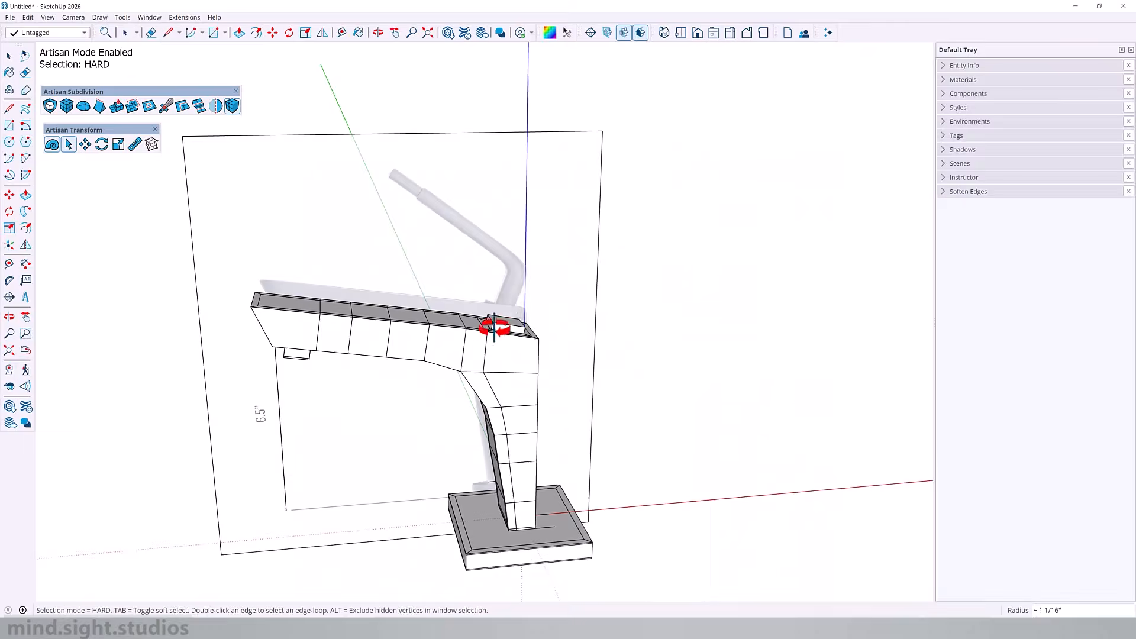
scroll(503, 336, up, 4)
middle_drag(495, 325, 515, 361)
double_click(502, 335)
key(f)
scroll(507, 335, up, 4)
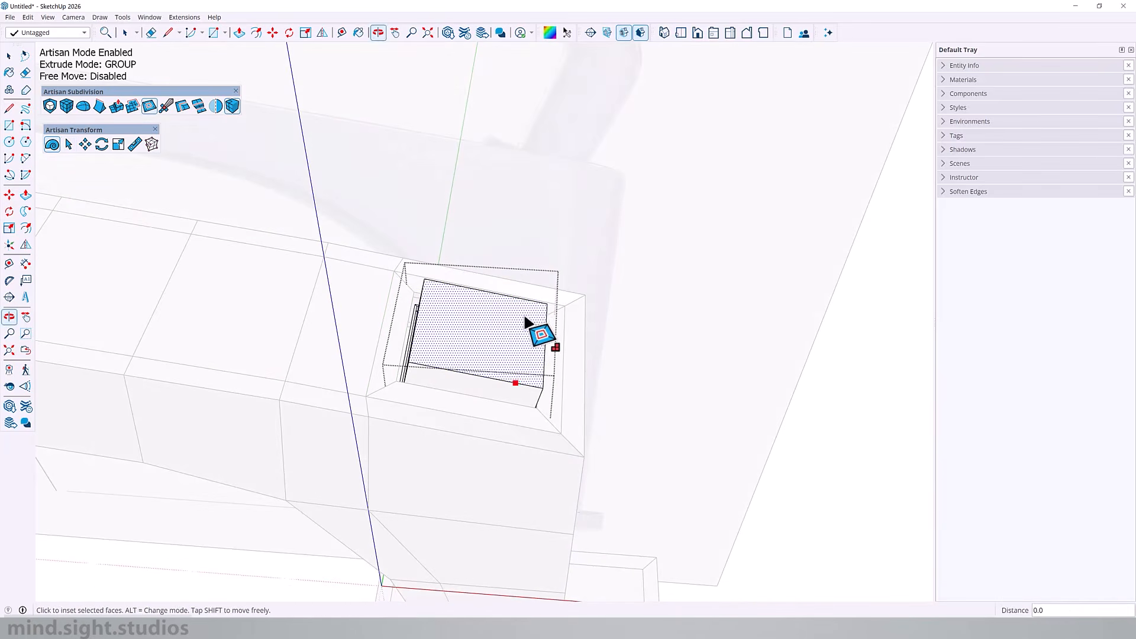
click(521, 311)
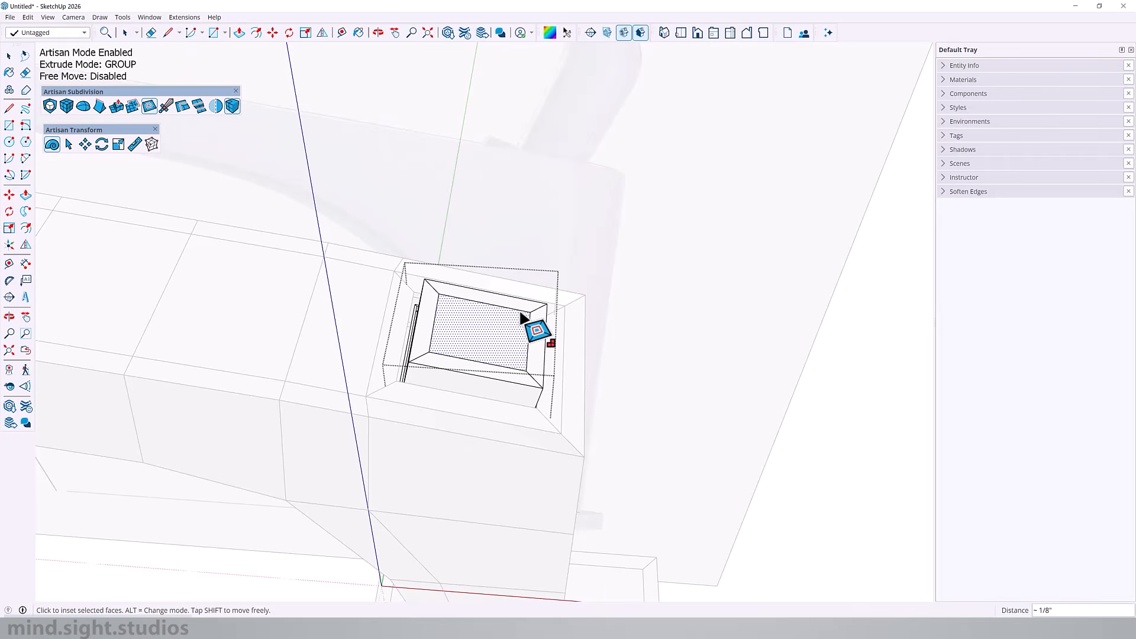
Step: Recess the block's inset top face slightly, inset it a little more, and extrude the inner face back up about 1/16"
scroll(524, 319, up, 3)
key(p)
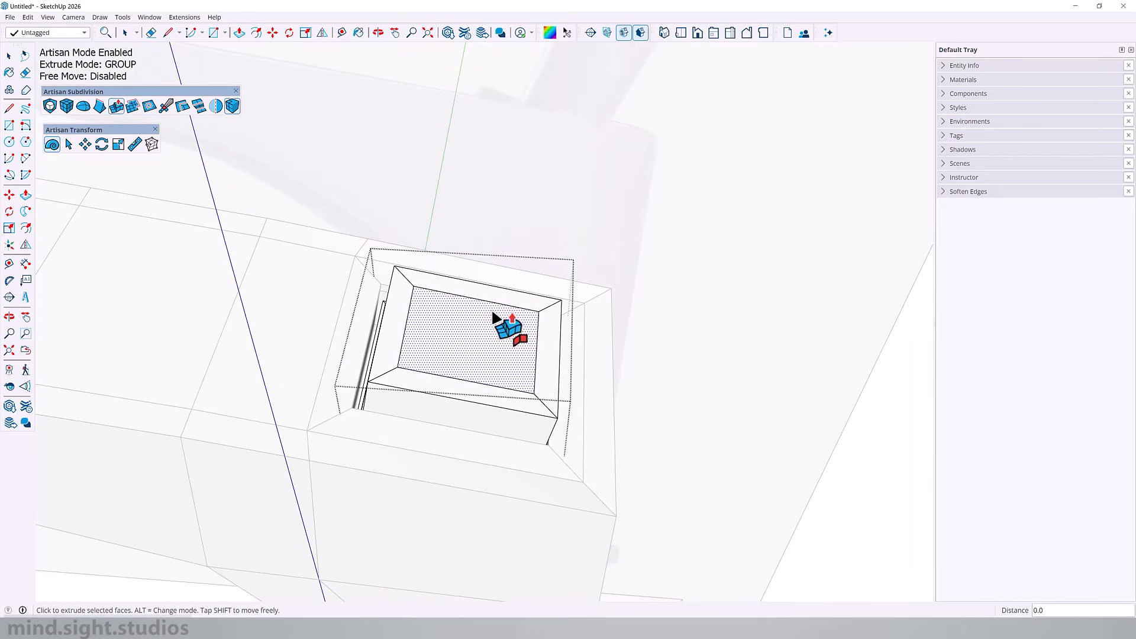
click(491, 316)
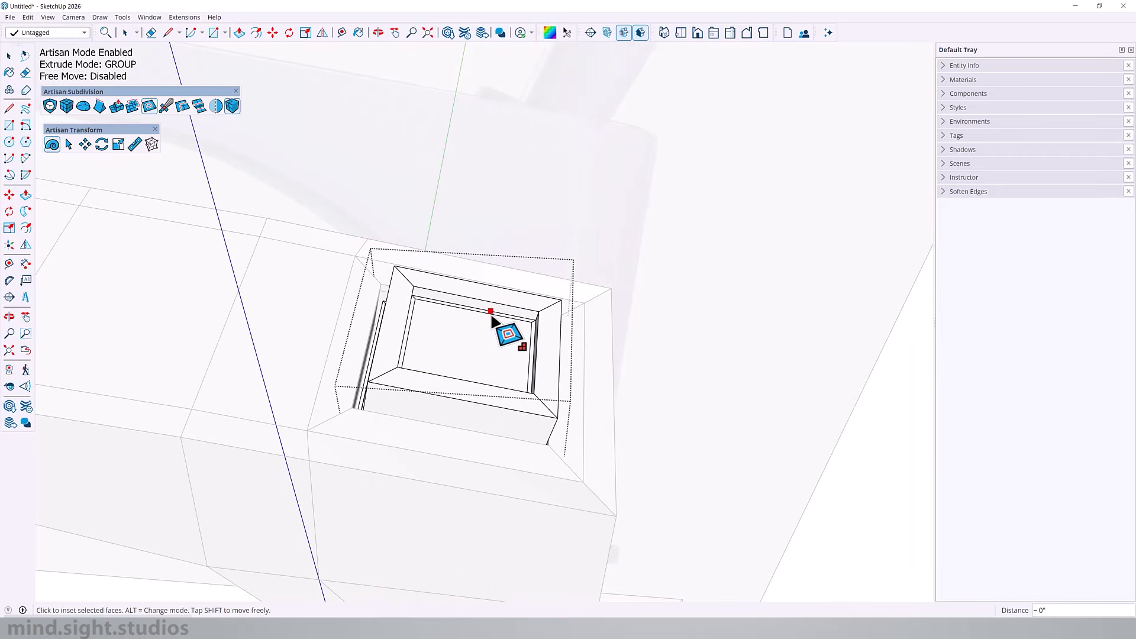
click(559, 324)
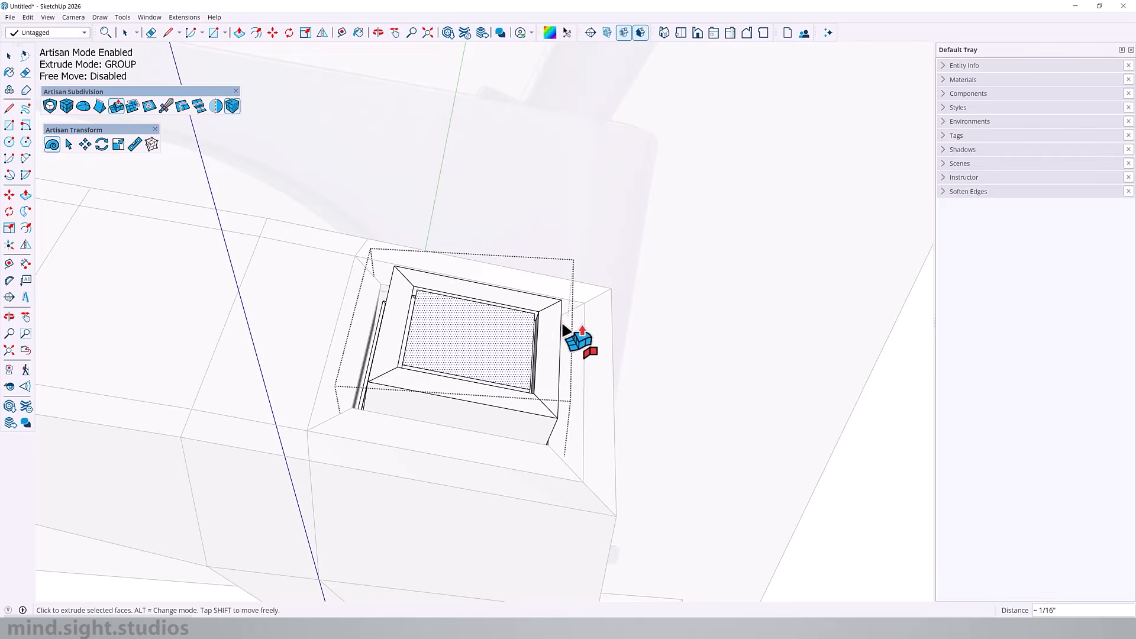
Step: Test a Catmull-Clark subdivision on the whole handle base block, inspect the rounded shape, and undo it
scroll(562, 324, down, 3)
key(space)
key(ctrl+a)
click(63, 113)
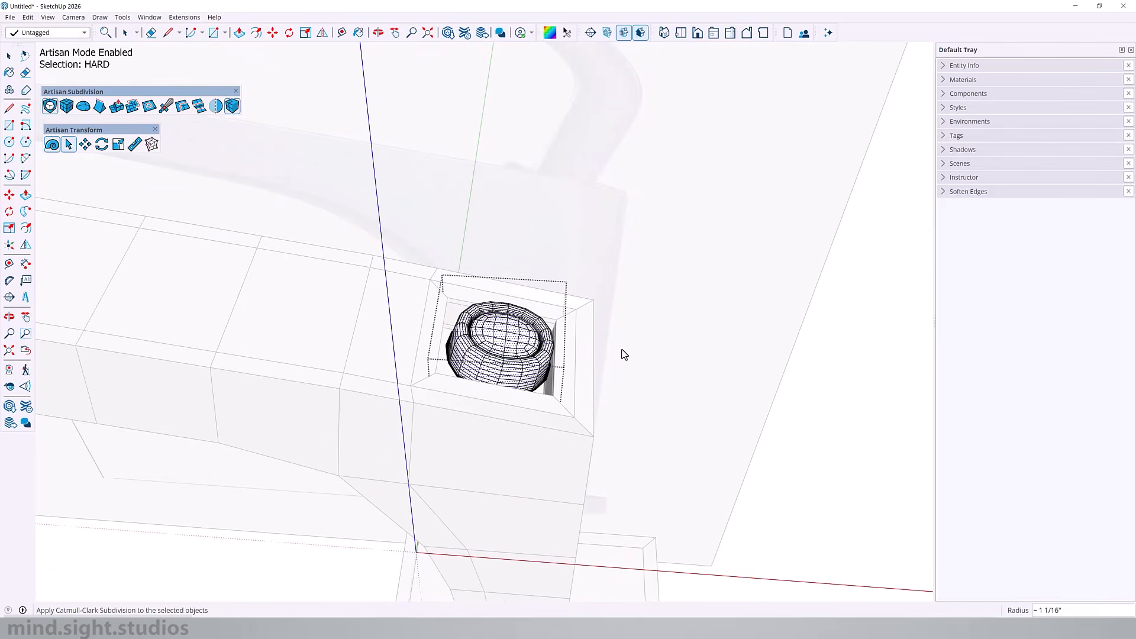
middle_drag(624, 355, 568, 246)
key(ctrl+z)
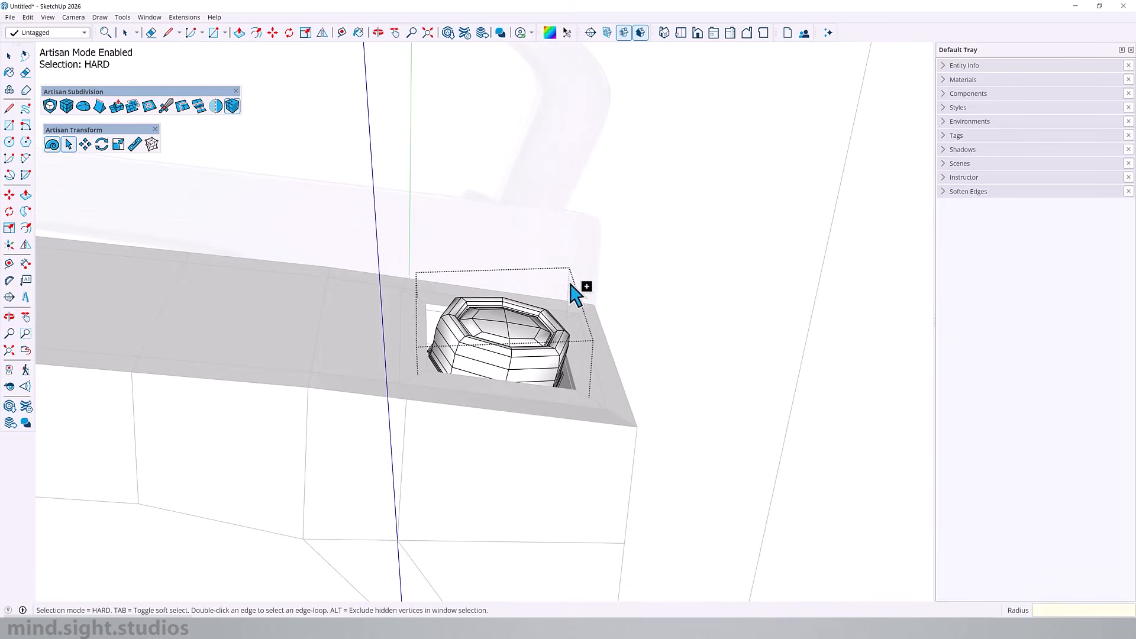
key(ctrl+z)
Step: Duplicate the base block's inner top face in place outside its group and extrude it up about 1 5/8" as the handle stem
click(502, 342)
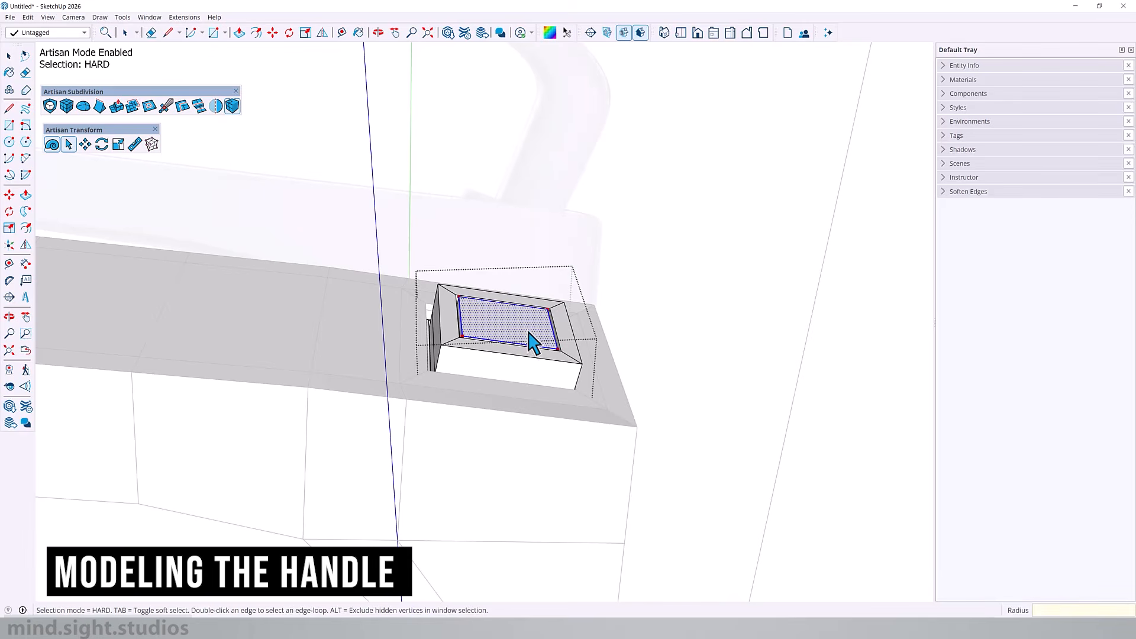
key(Escape)
key(Escape)
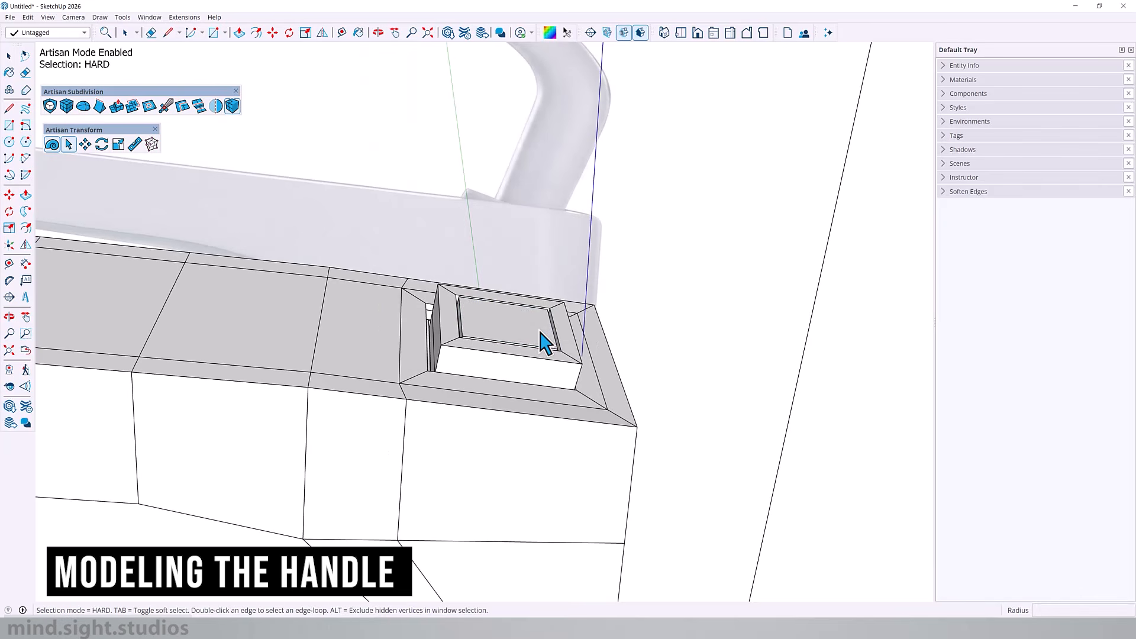
click(545, 342)
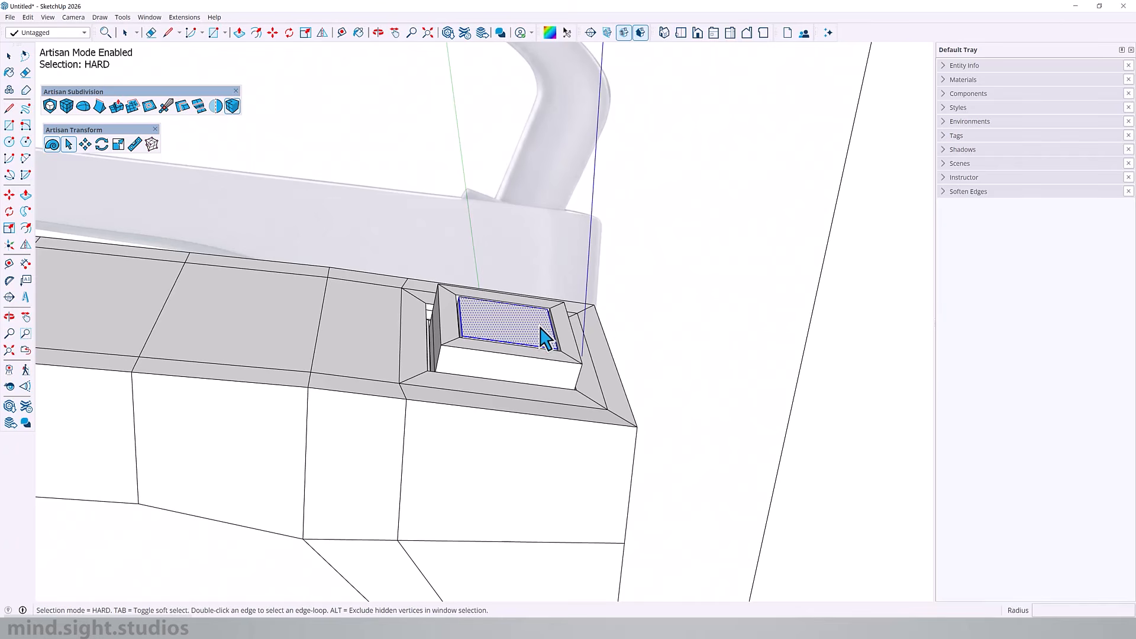
key(e)
scroll(515, 349, down, 2)
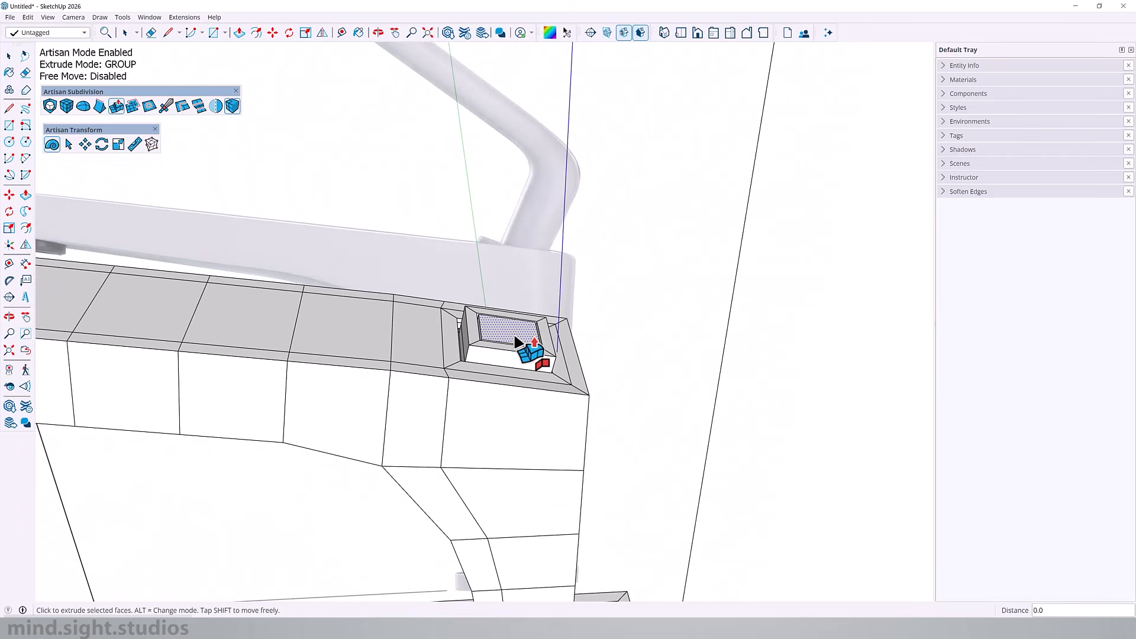
scroll(524, 308, down, 2)
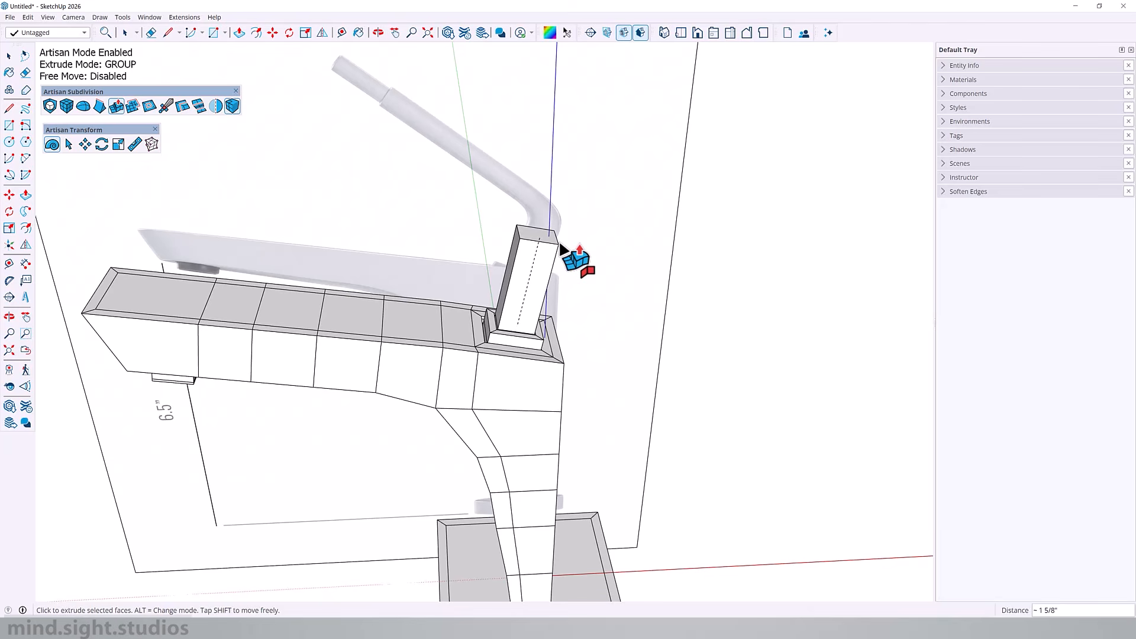
Step: Extend the stem about 1/2" for the elbow and extrude its front face toward the spout tip to form the handle arm
scroll(508, 290, up, 3)
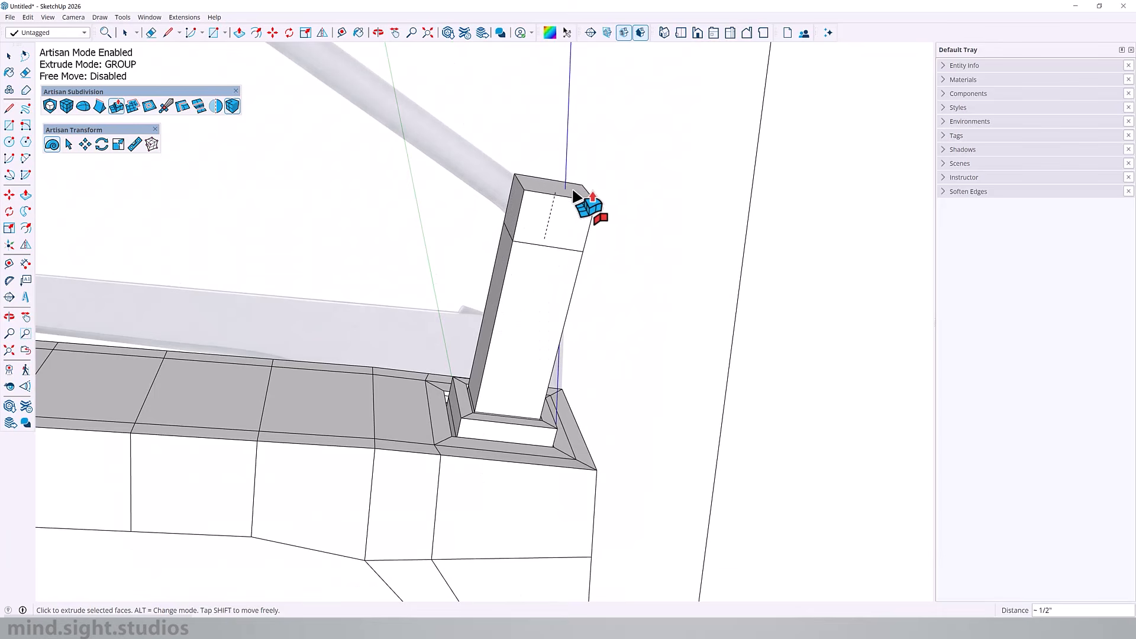
scroll(494, 197, down, 2)
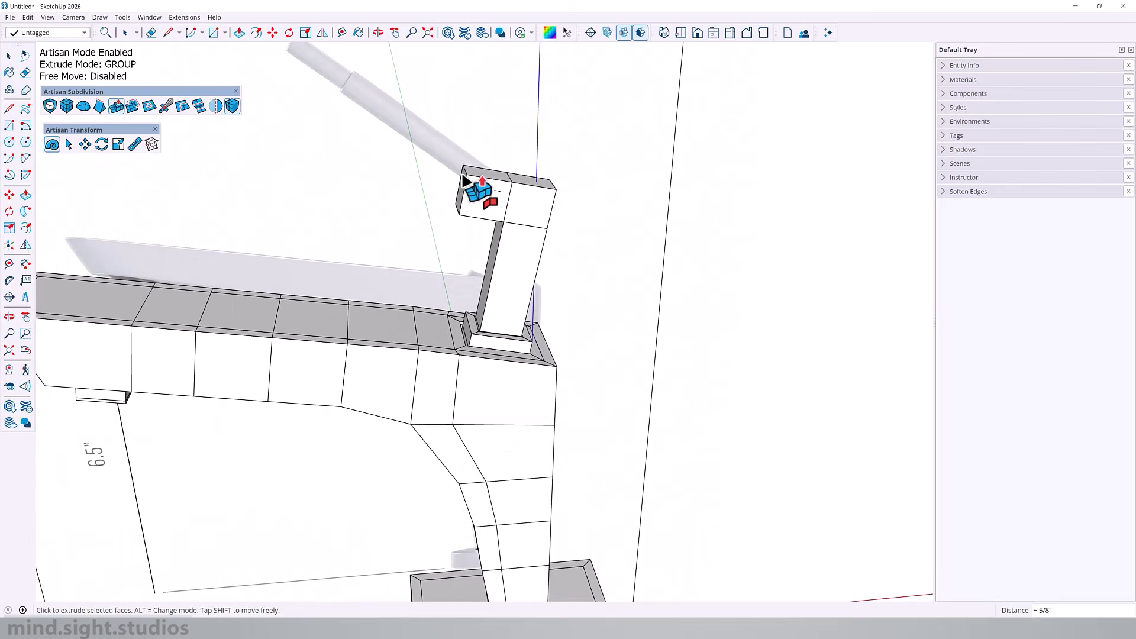
scroll(473, 183, down, 2)
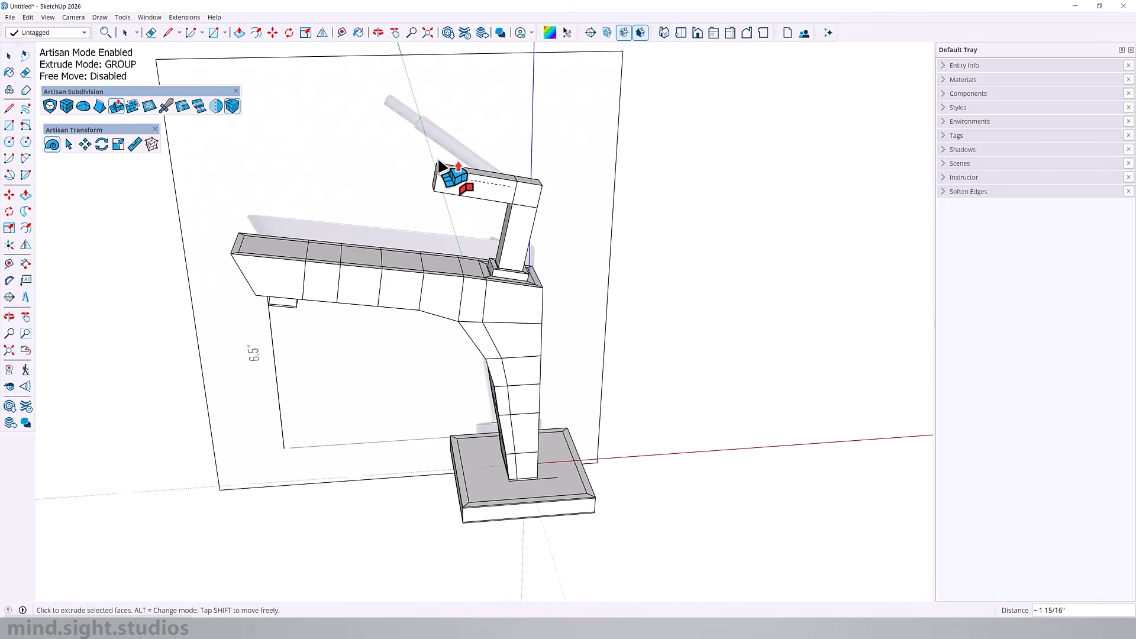
click(418, 155)
Step: Inset the arm's end face slightly and extrude it outward to form a narrower grip
middle_drag(417, 155, 413, 189)
scroll(438, 168, up, 3)
key(i)
click(428, 163)
click(427, 169)
key(e)
click(311, 180)
Step: Test a Catmull-Clark subdivision on the whole handle, inspect it from the side, and undo it
drag(274, 101, 649, 421)
middle_drag(649, 421, 121, 32)
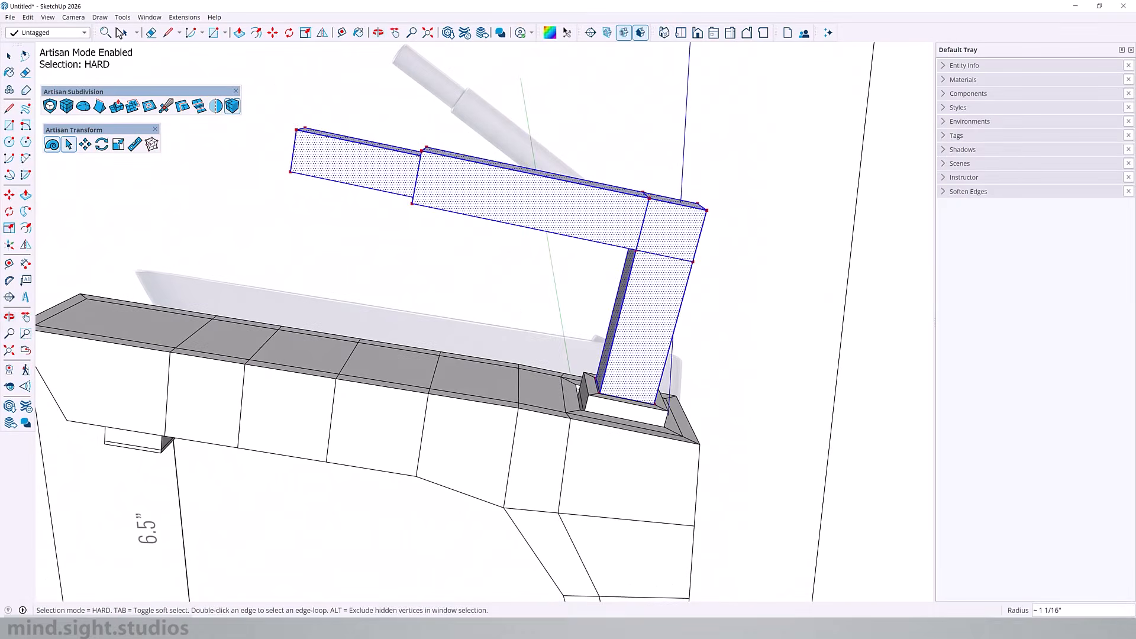
click(50, 107)
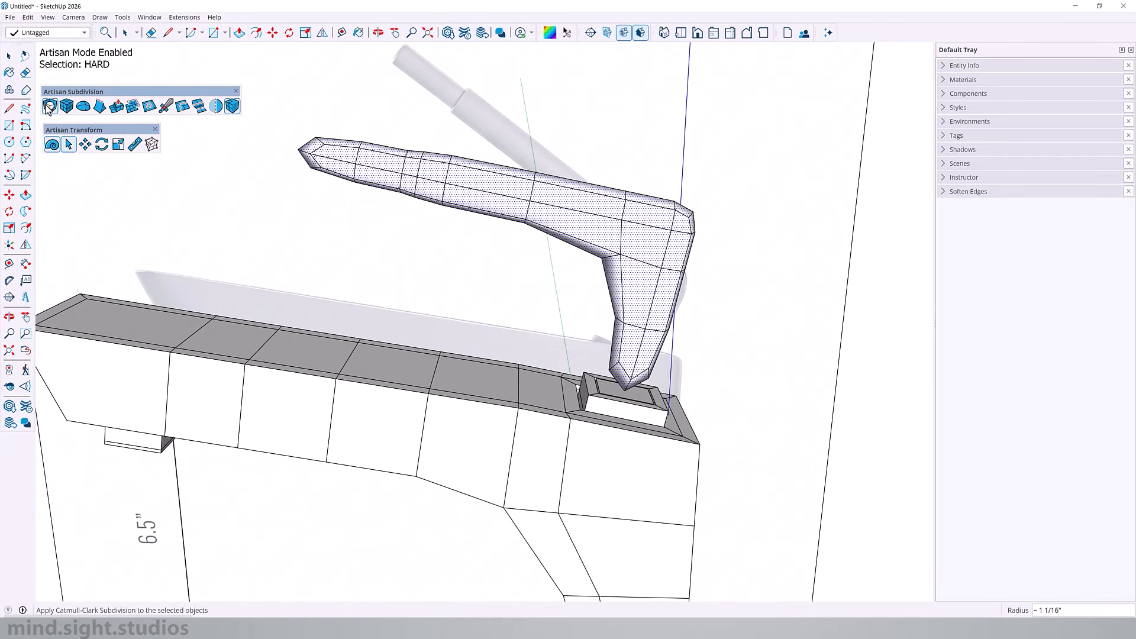
middle_drag(611, 284, 729, 282)
key(ctrl+z)
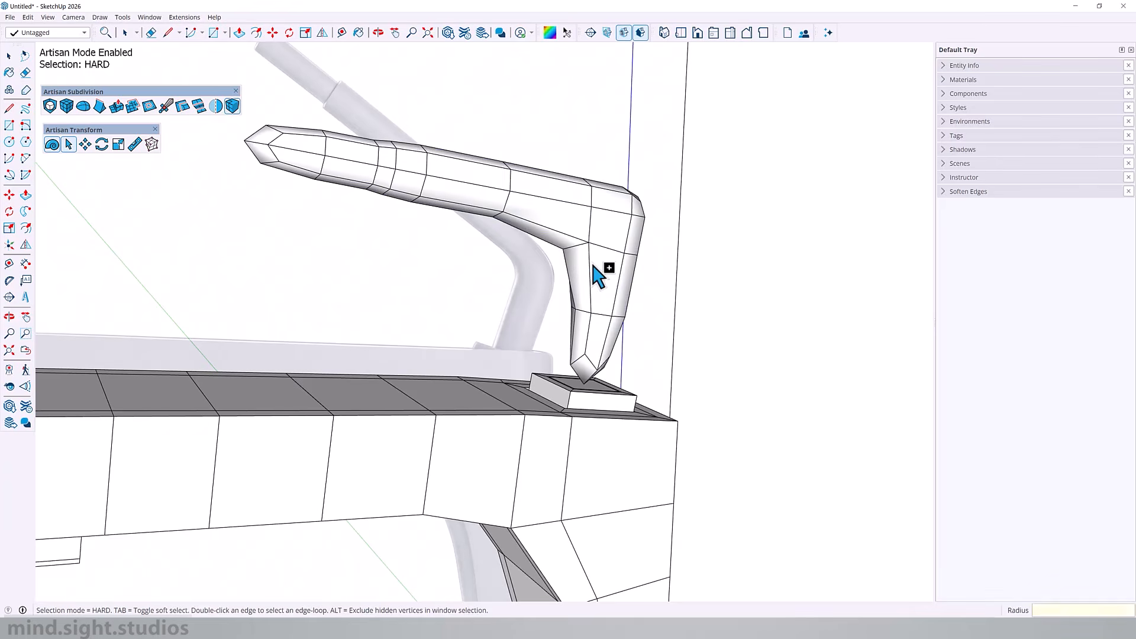
Step: Add edge loops to the handle on both sides of the elbow, beside the grip's shoulder, and near the grip's end
middle_drag(644, 289, 674, 219)
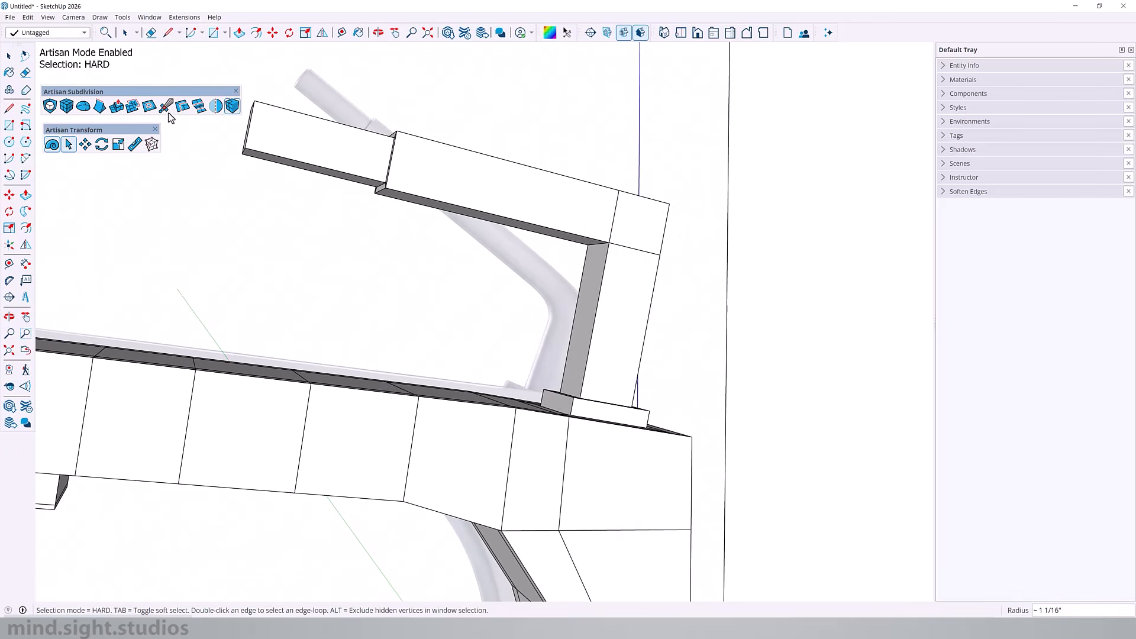
click(183, 110)
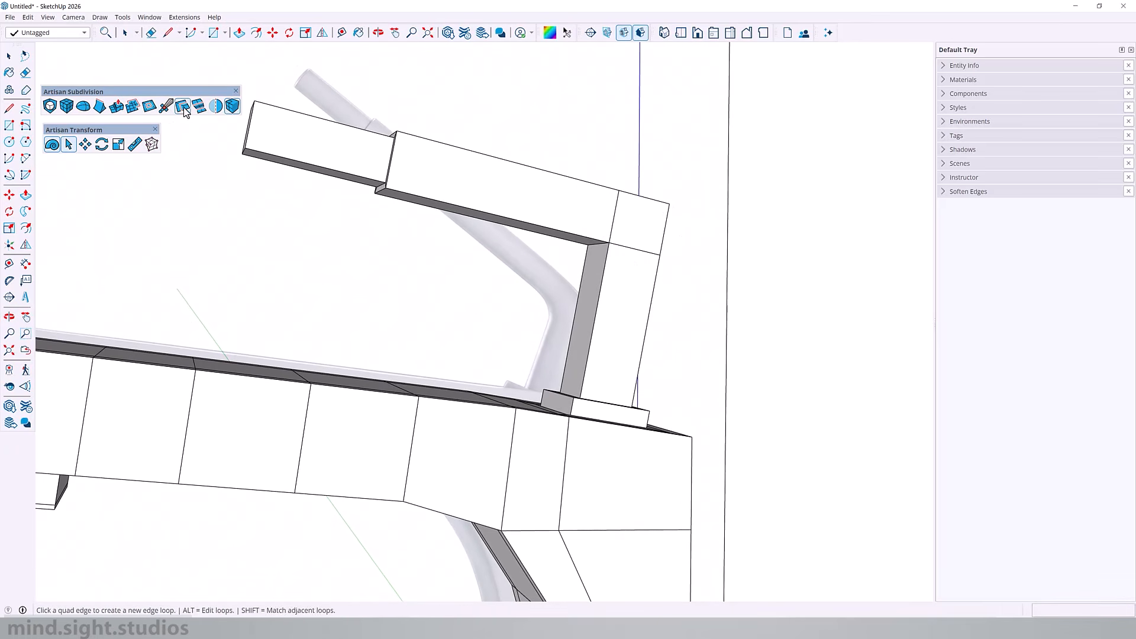
click(608, 253)
click(608, 189)
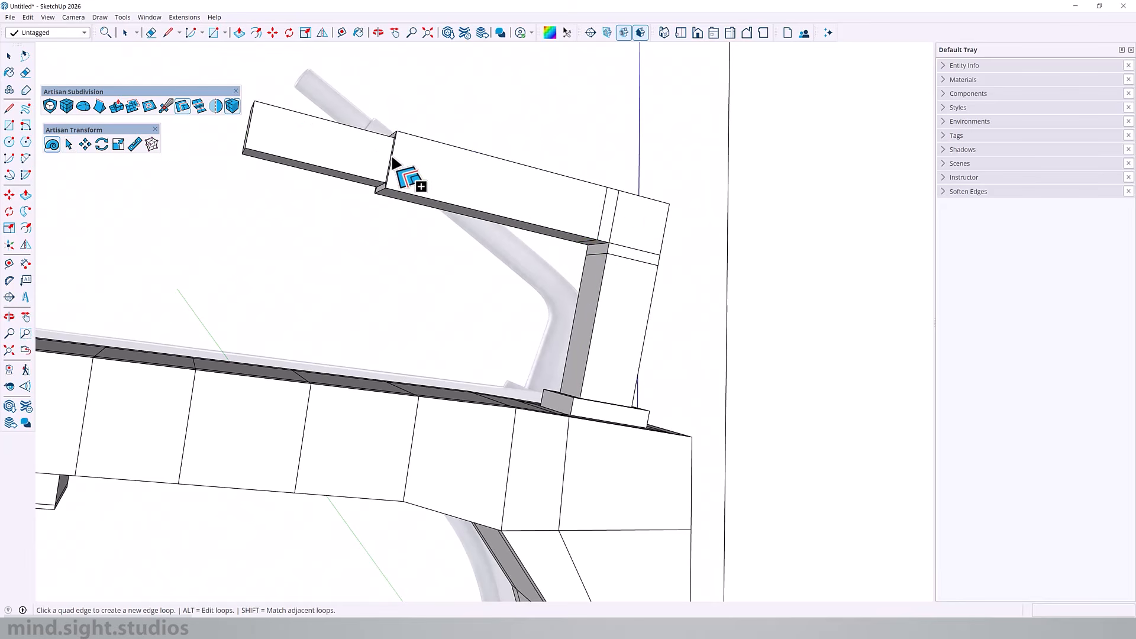
click(405, 133)
click(261, 104)
Step: Add an edge loop around the handle stem just above its base
middle_drag(312, 121, 441, 252)
scroll(392, 176, up, 1)
mouse_move(708, 232)
middle_down()
mouse_move(715, 215)
mouse_move(696, 236)
middle_up()
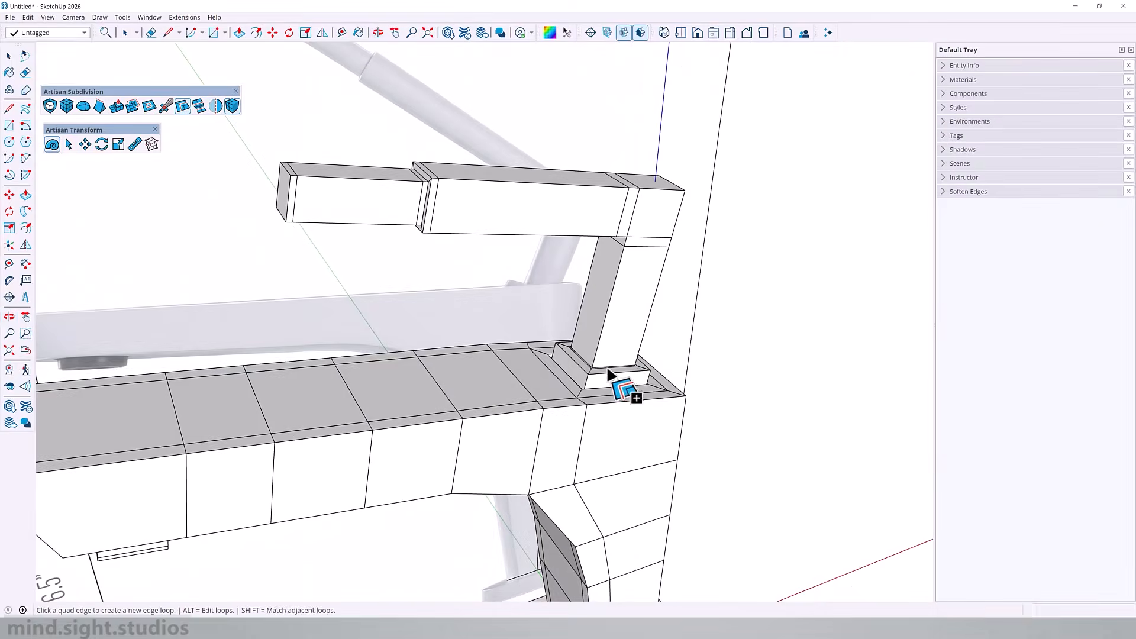
scroll(609, 373, up, 4)
click(586, 359)
scroll(618, 373, down, 3)
key(space)
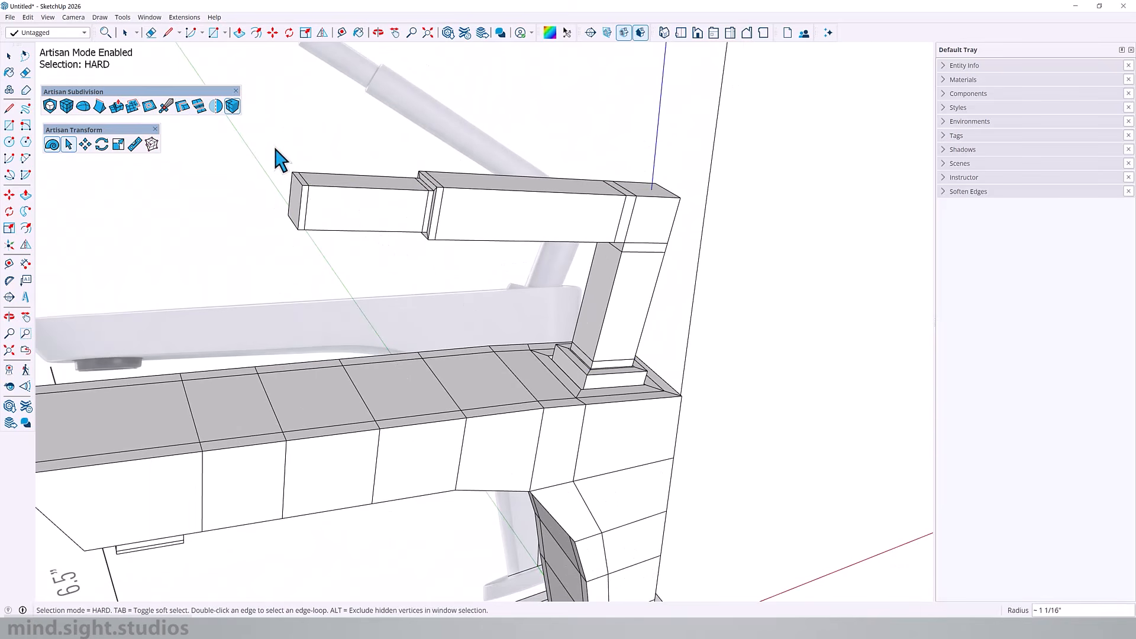
Step: Test a Catmull-Clark subdivision on the handle with its new edge loops, inspect it from the side, and undo it
drag(276, 149, 850, 495)
click(49, 106)
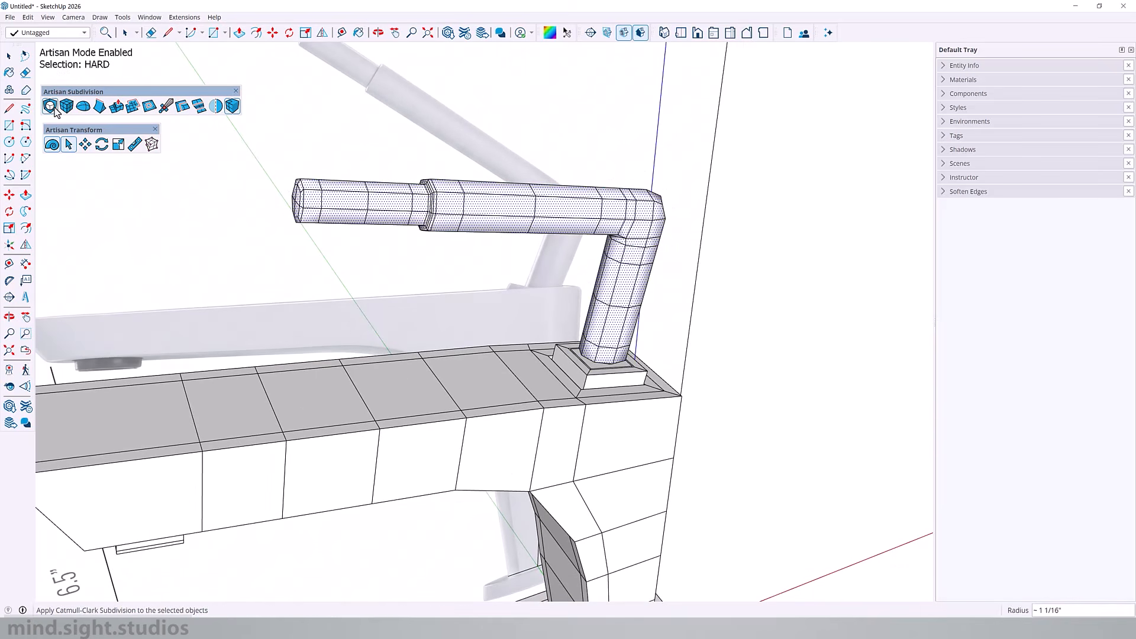
middle_drag(580, 260, 692, 242)
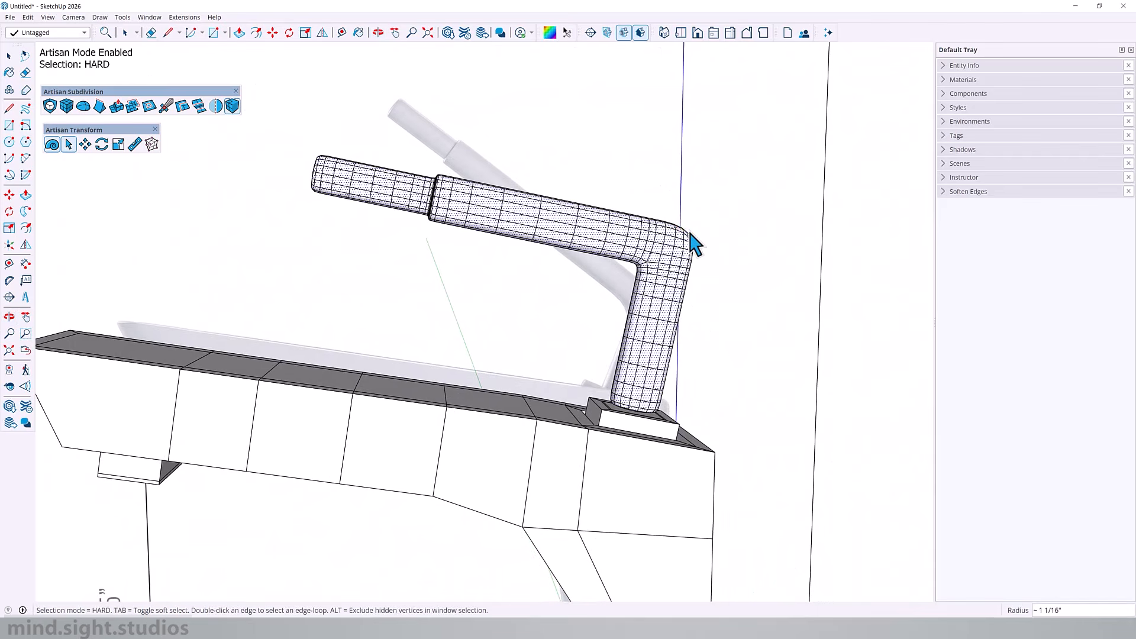
key(ctrl+z)
Step: Select all of the handle geometry from stem to grip and group it separately from the base block
middle_drag(685, 376, 661, 358)
click(663, 359)
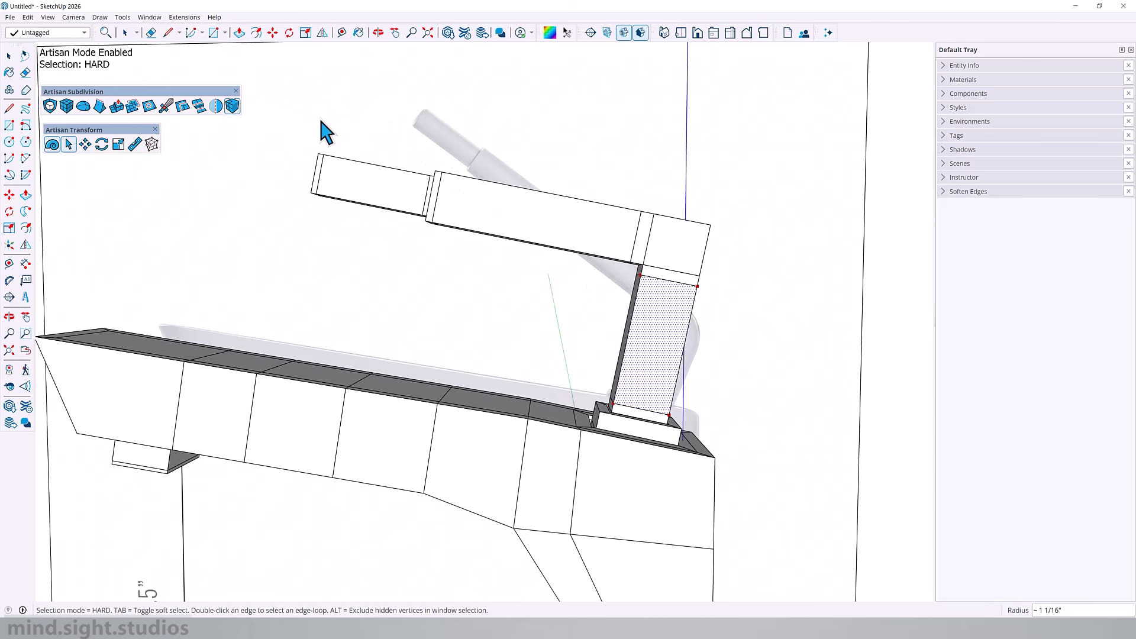
drag(298, 110, 780, 467)
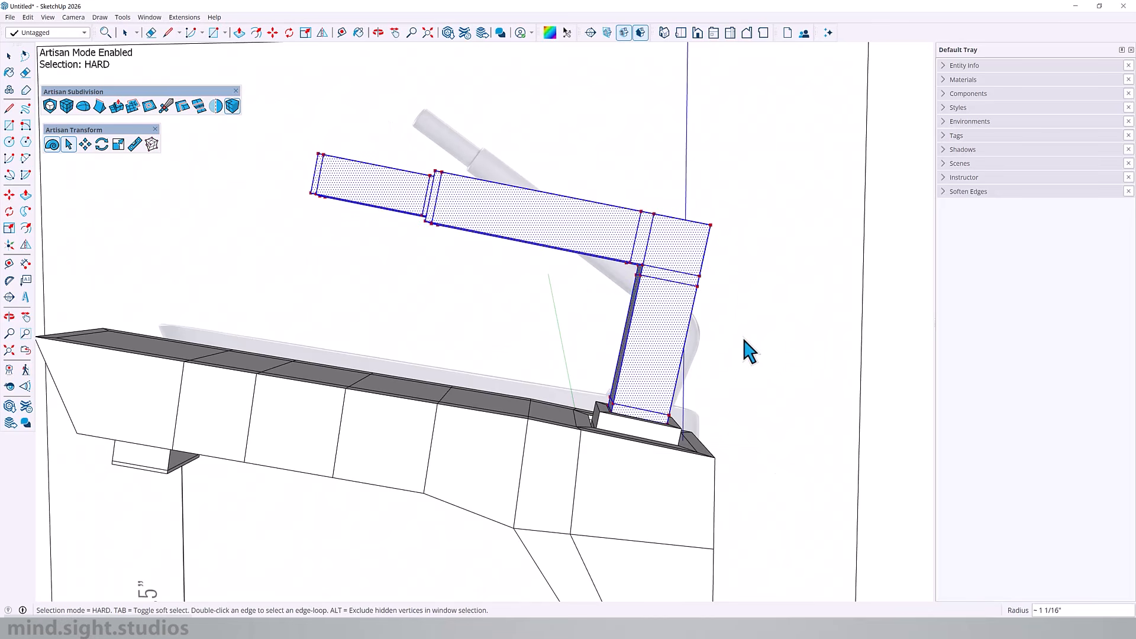
middle_drag(748, 352, 627, 318)
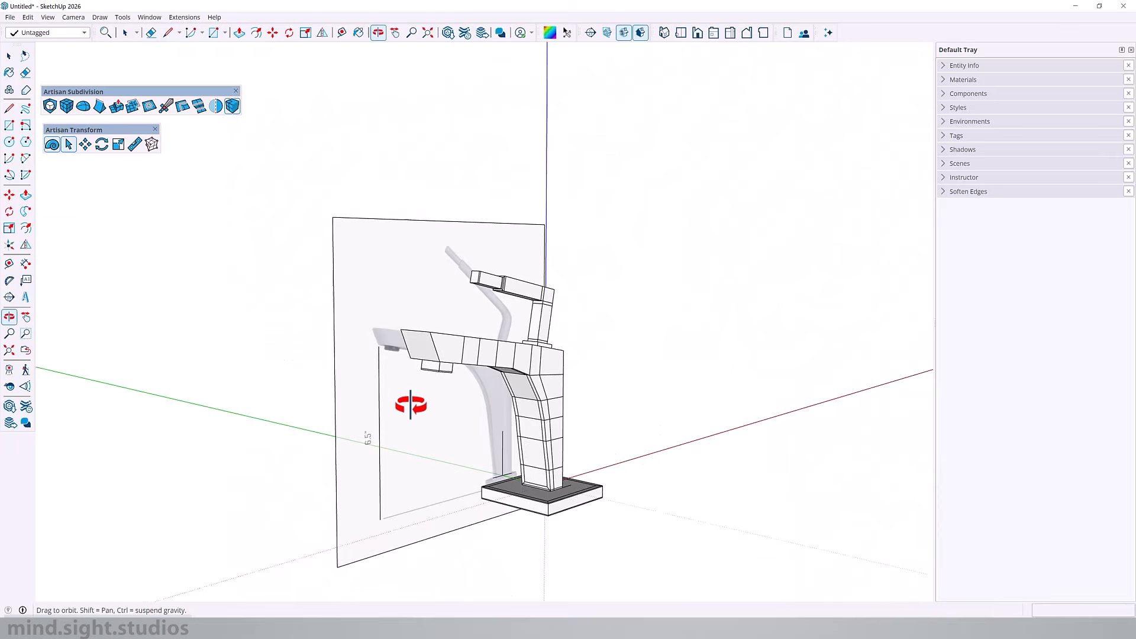
middle_drag(410, 404, 277, 411)
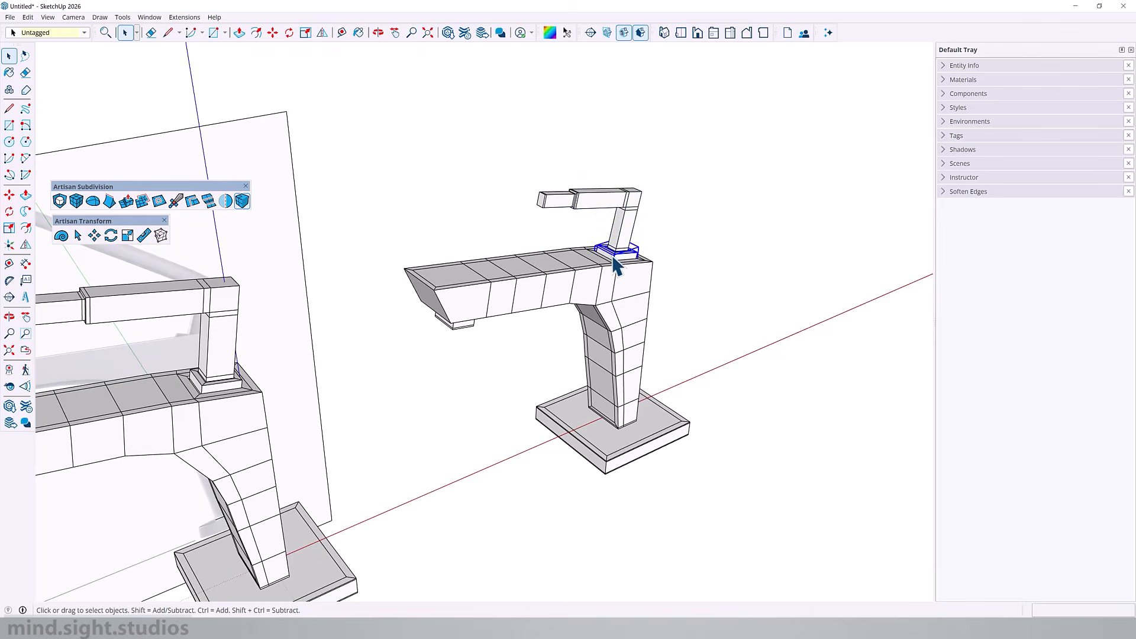
Step: Check that the faucet copy's body and aerator are separate groups by selecting them in turn
click(531, 285)
click(461, 329)
click(770, 352)
Step: Open the handle group on the faucet copy, apply Catmull-Clark subdivision twice to all its geometry, and close the group
scroll(625, 221, up, 5)
click(625, 222)
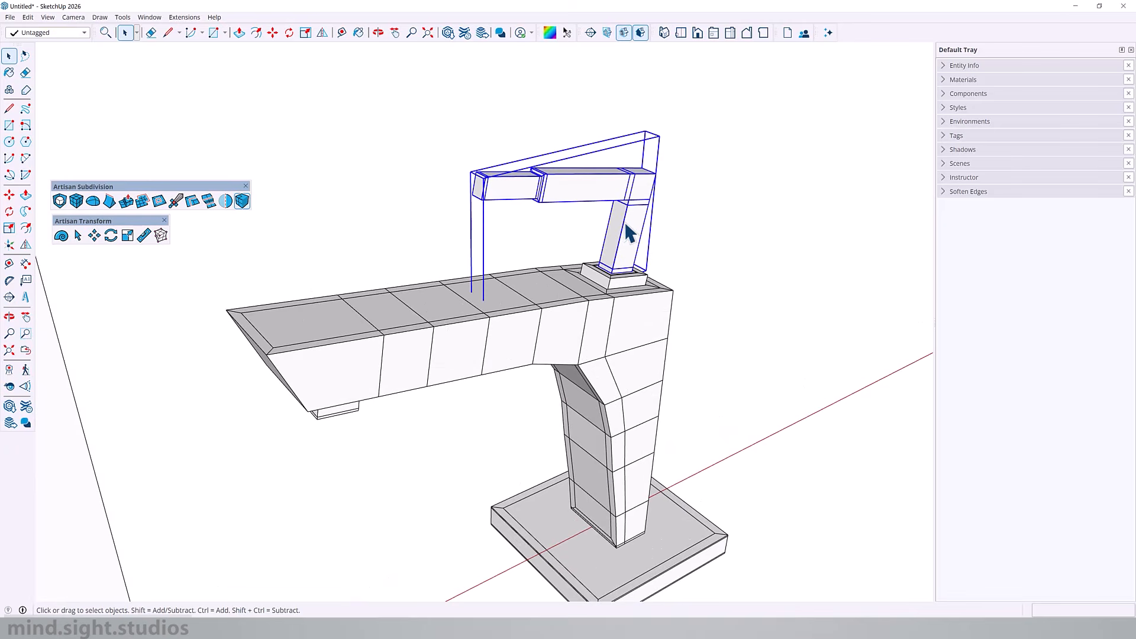
triple_click(625, 221)
click(60, 202)
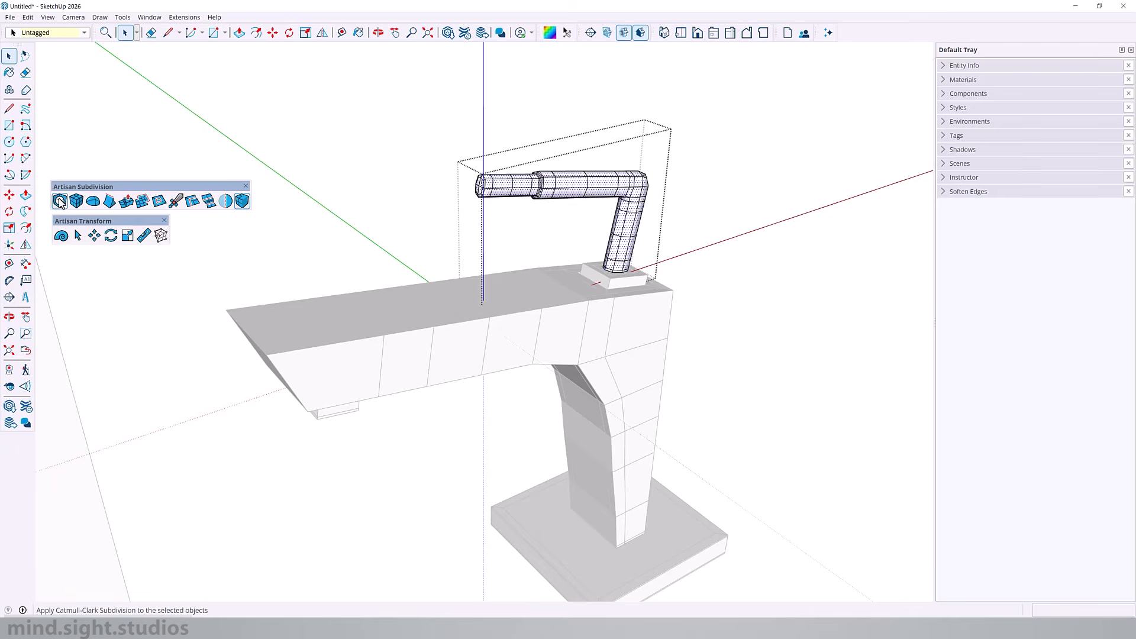
click(60, 201)
middle_drag(569, 208, 583, 180)
key(Escape)
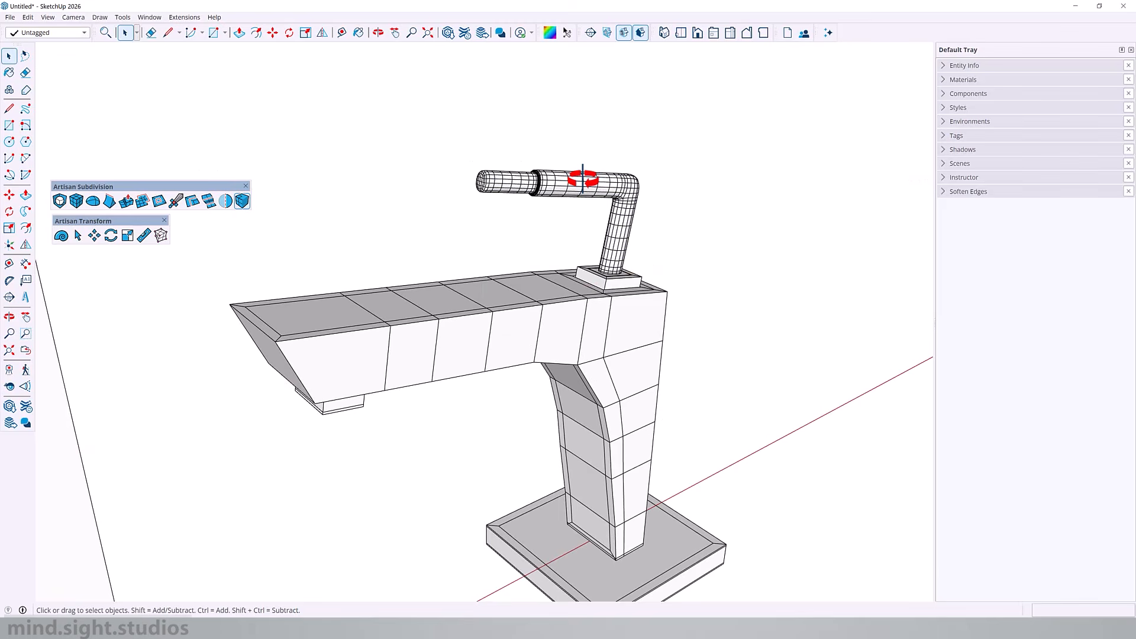
Step: Subdivide the grouped base block under the handle with 3 iterations and the edge display set to Original
scroll(622, 272, up, 4)
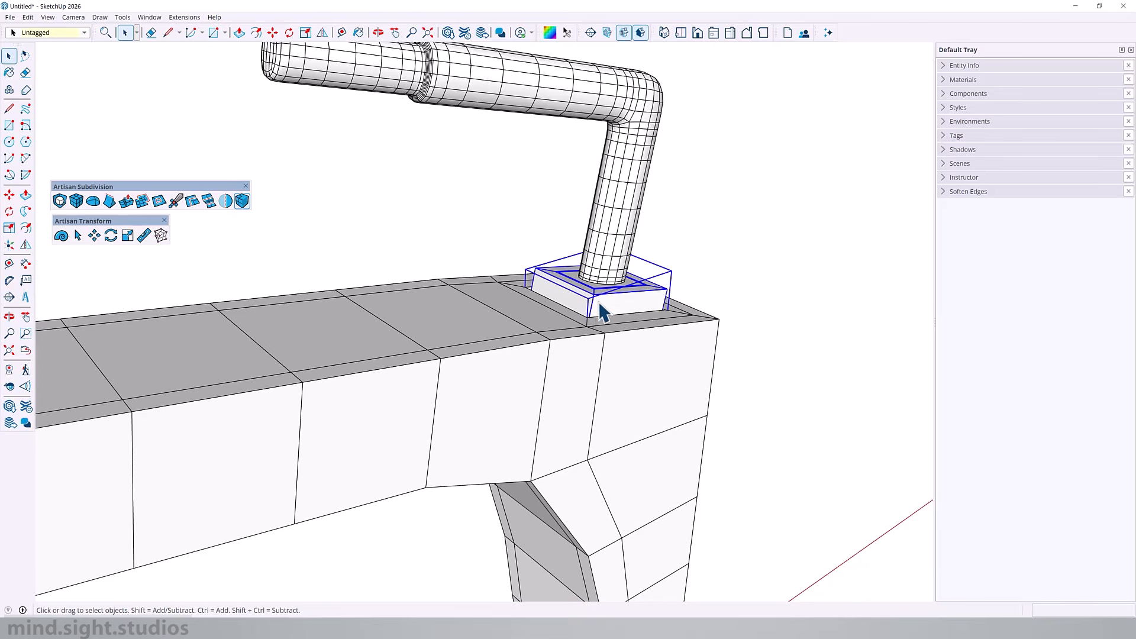
middle_drag(596, 309, 524, 391)
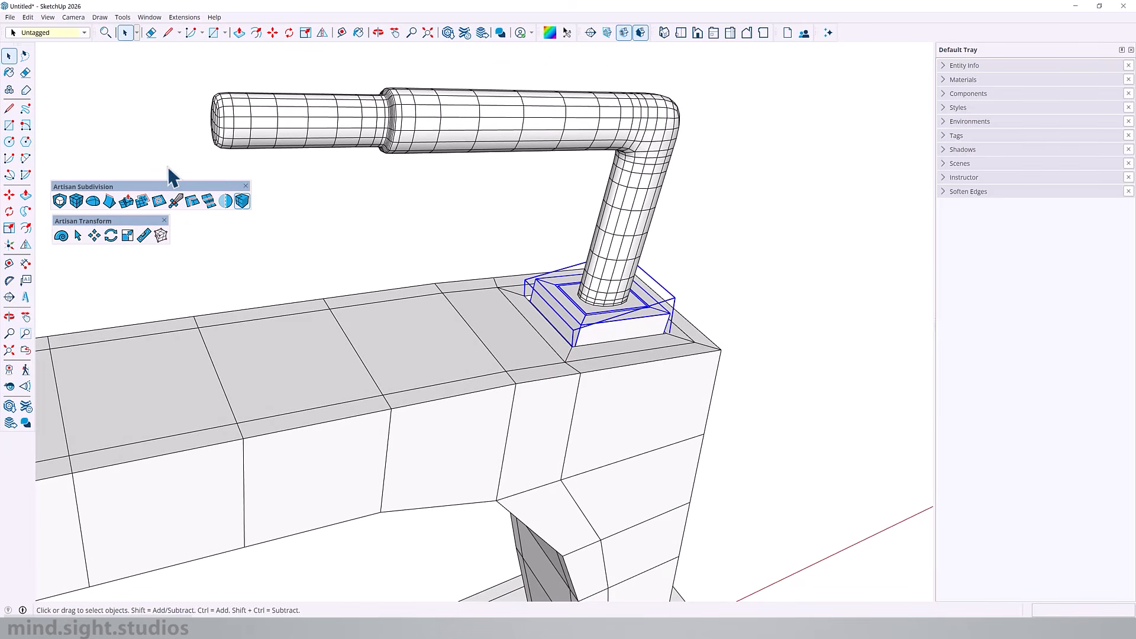
click(59, 201)
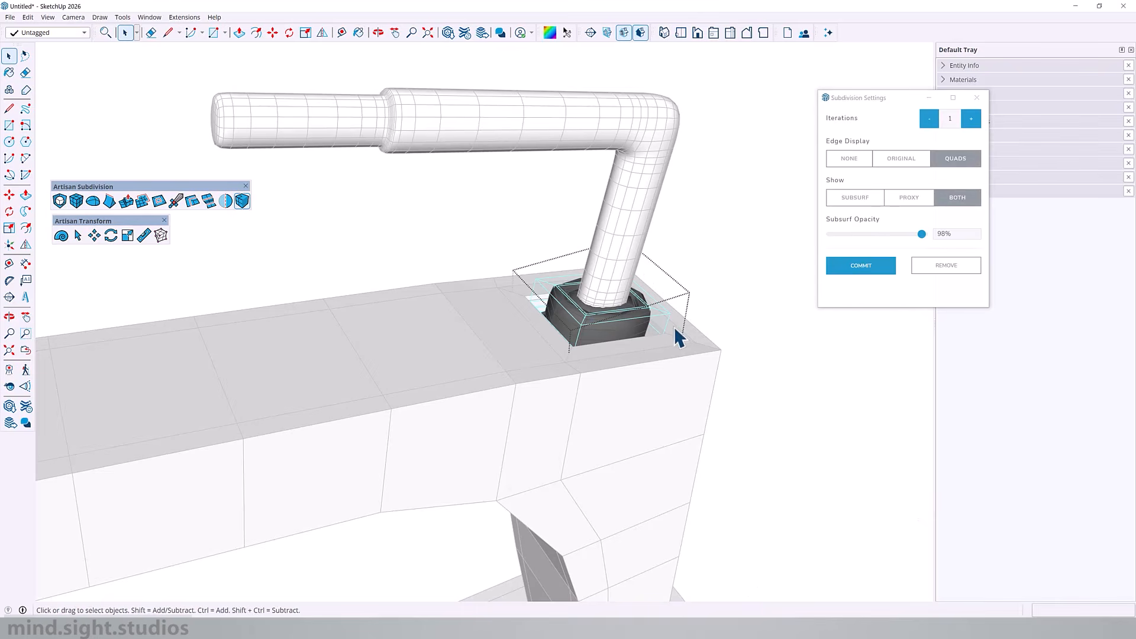
scroll(675, 329, up, 4)
click(972, 121)
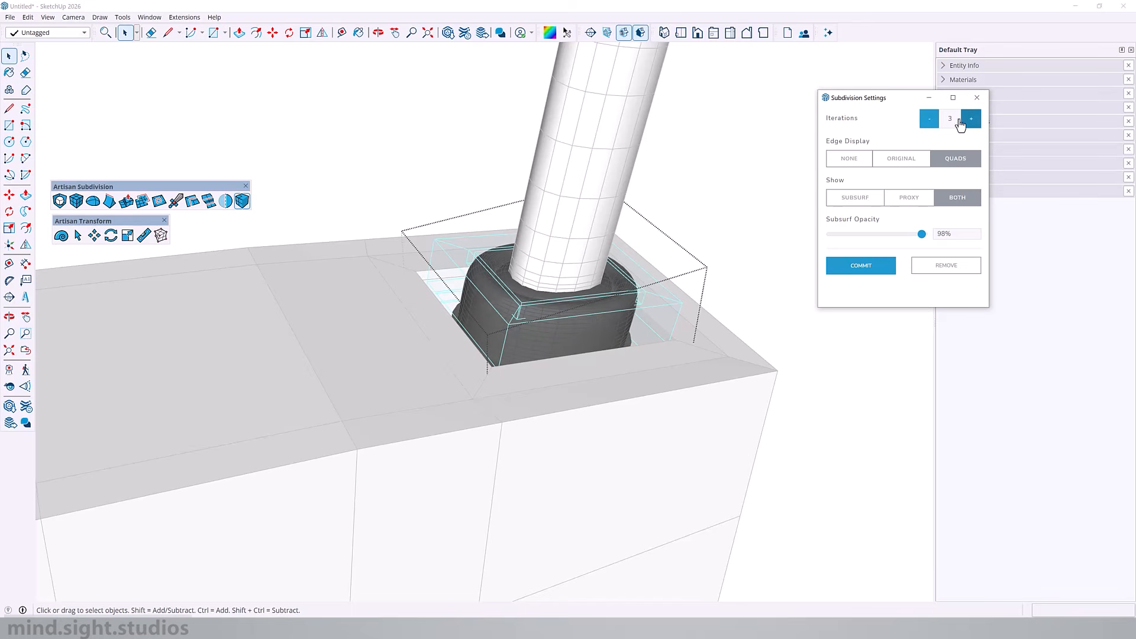
click(855, 161)
click(920, 163)
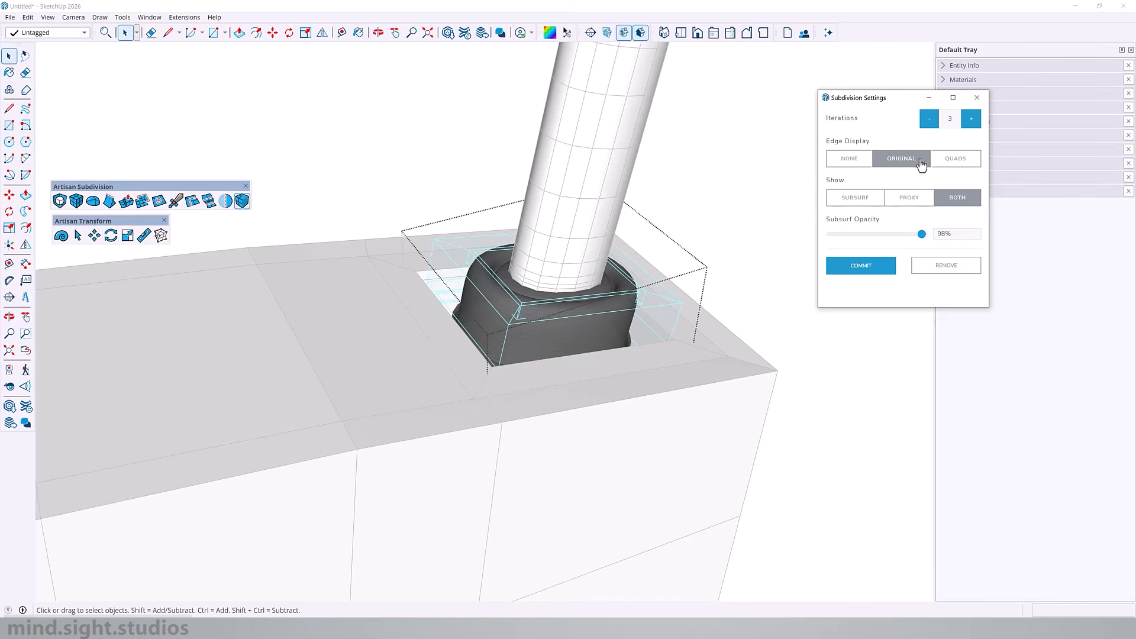
Step: Set the base block's edge display to Quads and commit its subdivision
click(951, 160)
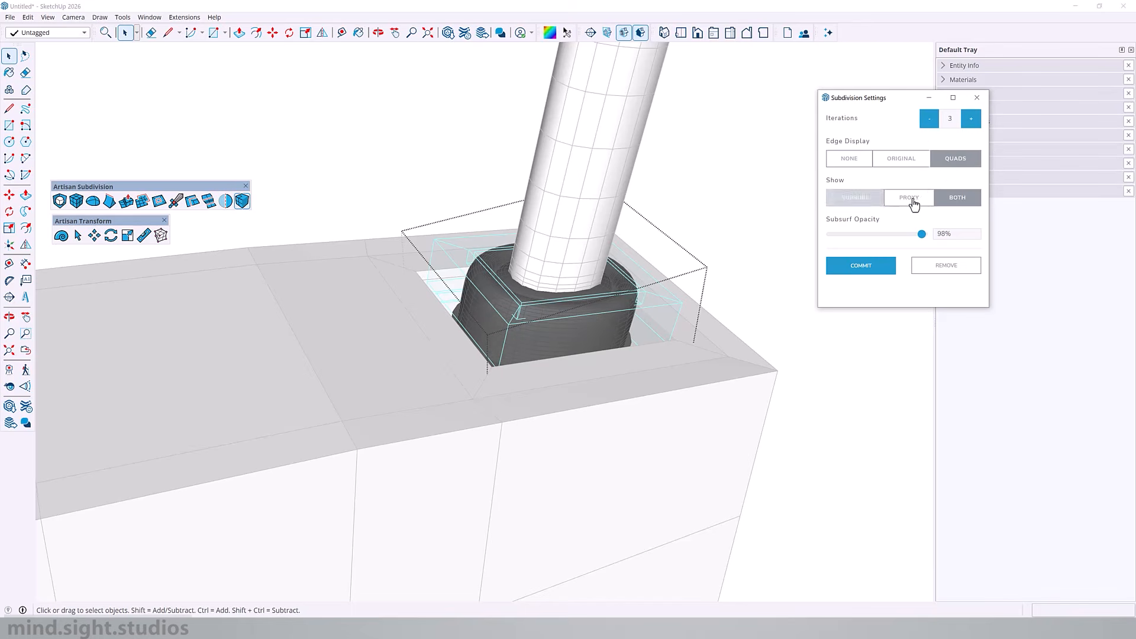
click(861, 266)
scroll(686, 287, down, 8)
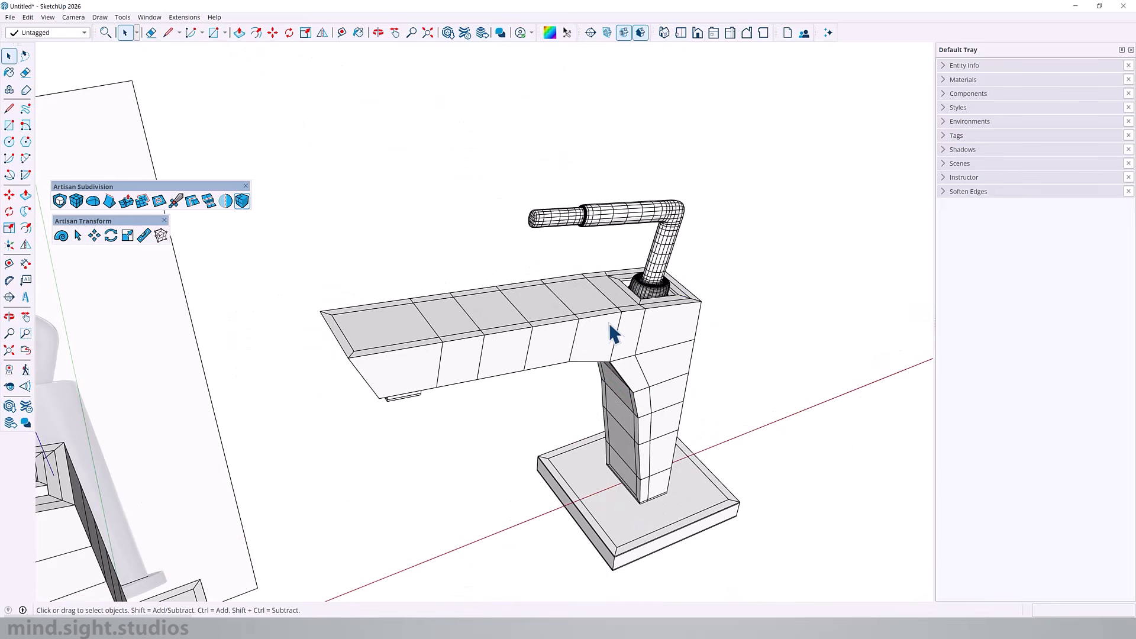
Step: Subdivide the faucet body group with 2 iterations and the edge display set to Quads, and commit the result
click(609, 322)
middle_drag(608, 322, 413, 233)
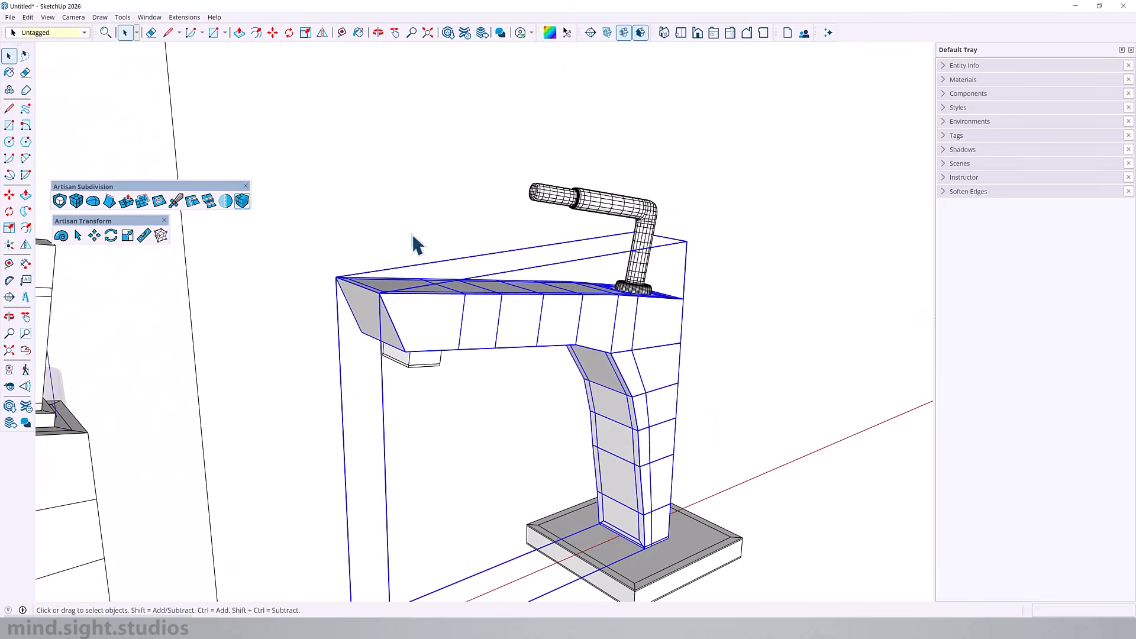
click(60, 201)
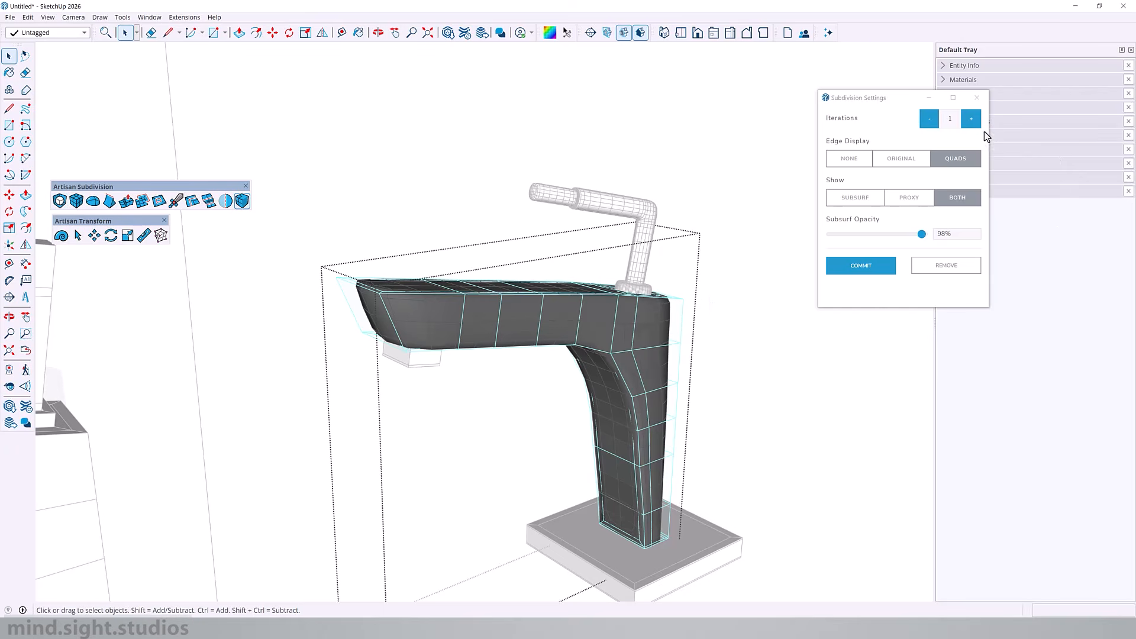
click(972, 122)
click(973, 123)
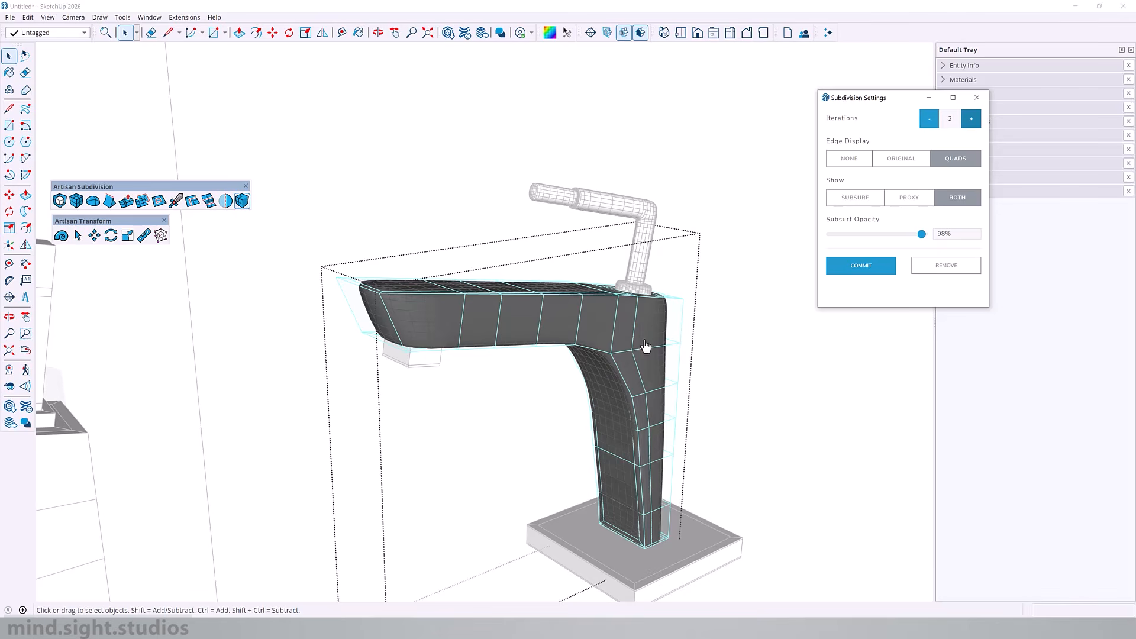
middle_drag(500, 328, 502, 301)
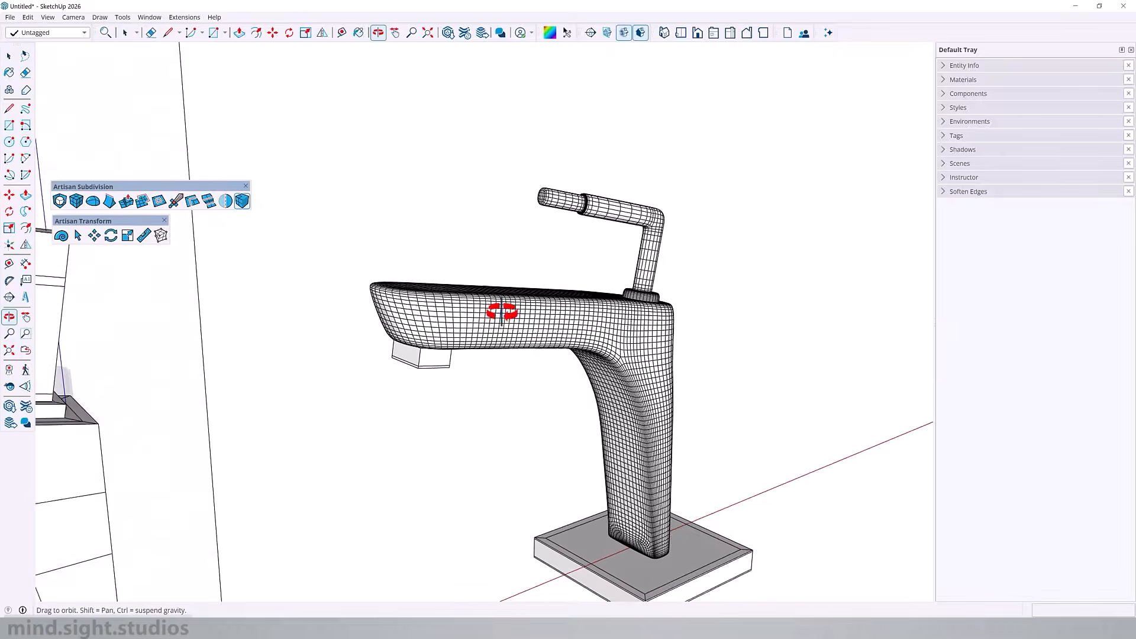
Step: Open the aerator group under the spout and apply Catmull-Clark subdivision to all its geometry
scroll(414, 359, up, 2)
click(411, 363)
middle_drag(411, 363, 441, 277)
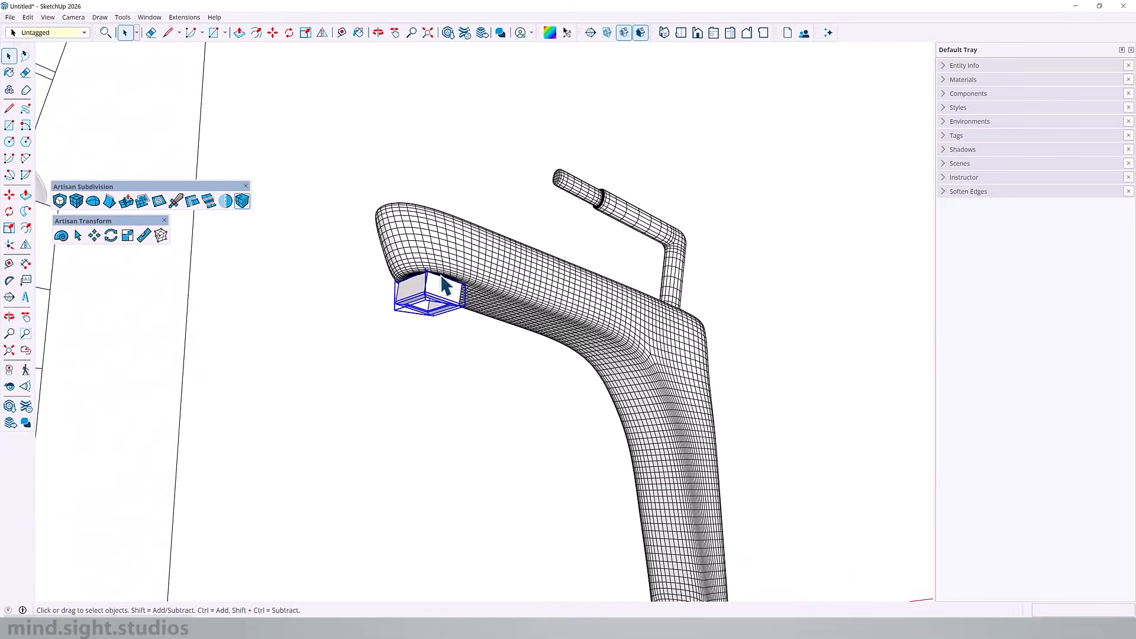
triple_click(425, 287)
click(59, 200)
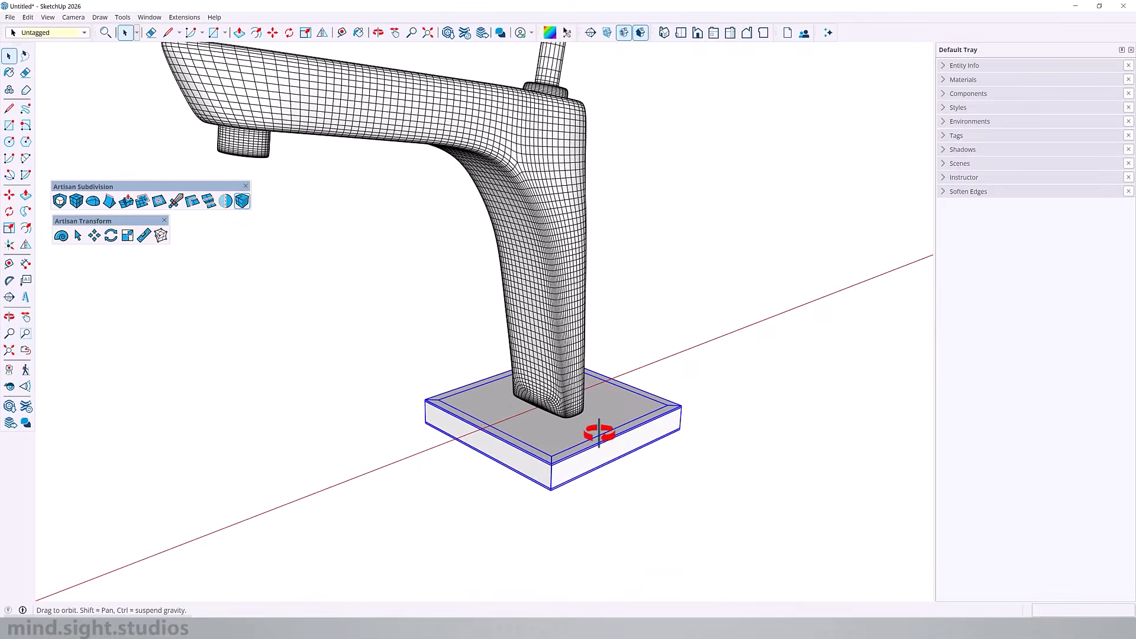
Step: Open the square base plate group, apply Catmull-Clark subdivision three times to all its geometry, and close the group
triple_click(580, 388)
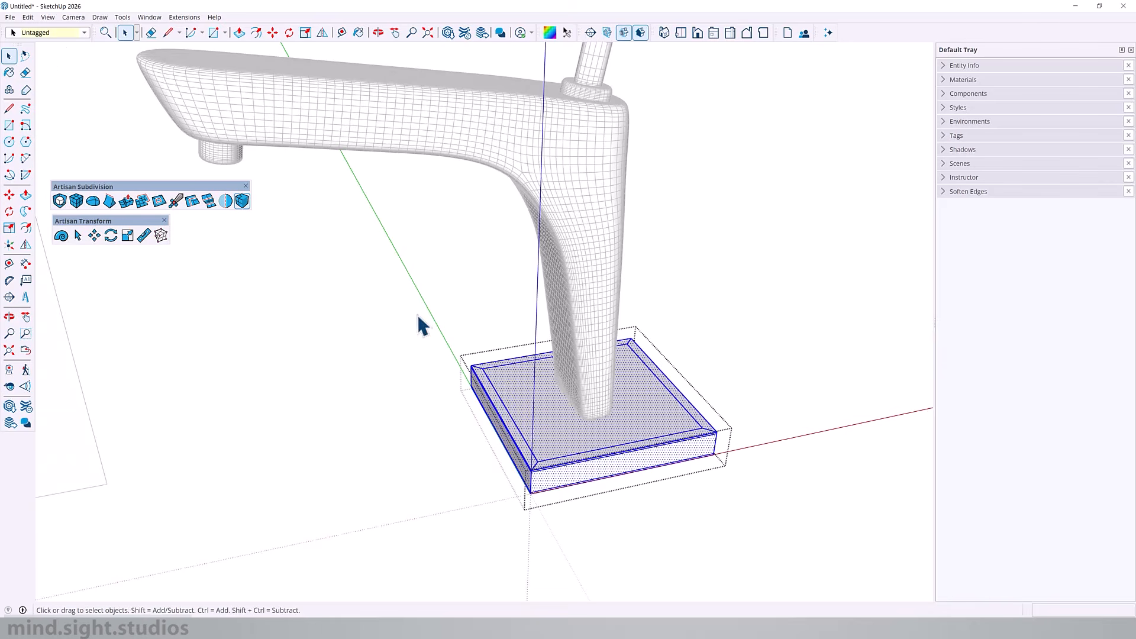
click(61, 202)
click(61, 202)
click(61, 202)
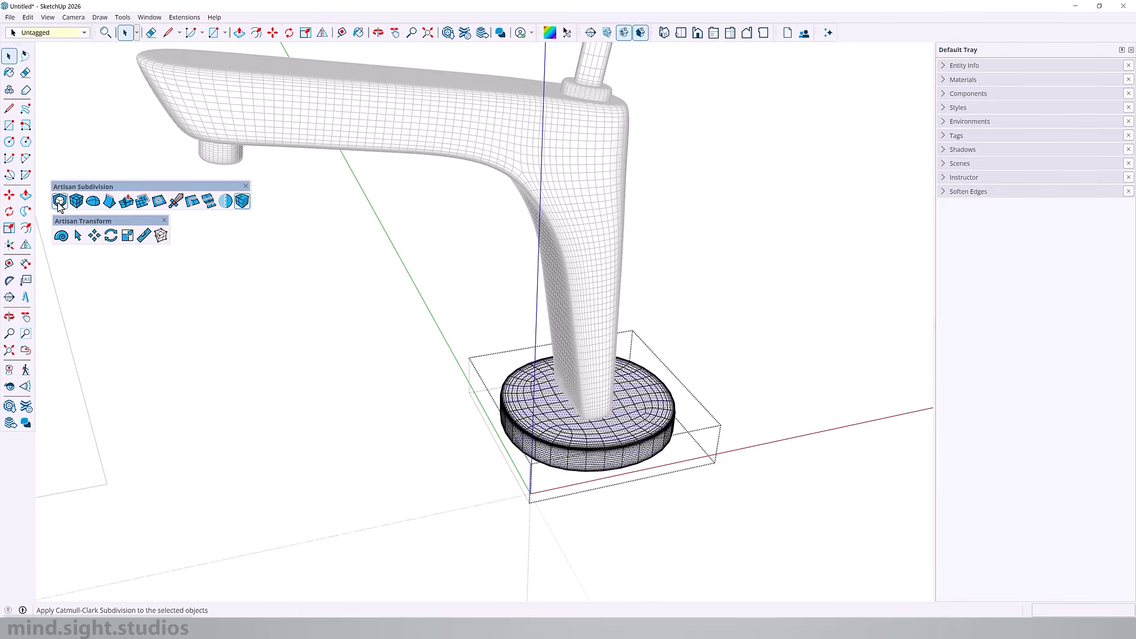
middle_drag(680, 352, 709, 332)
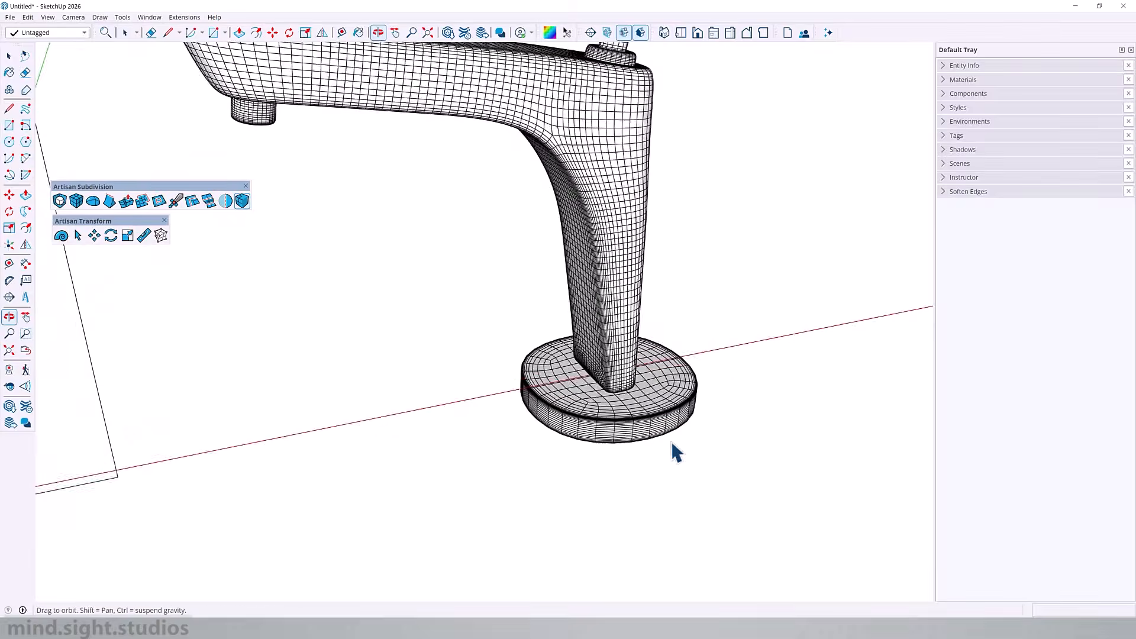
Step: Hide the quad edges on all geometry inside the handle group and the small base block group beneath it
middle_drag(672, 452, 589, 136)
scroll(588, 136, down, 3)
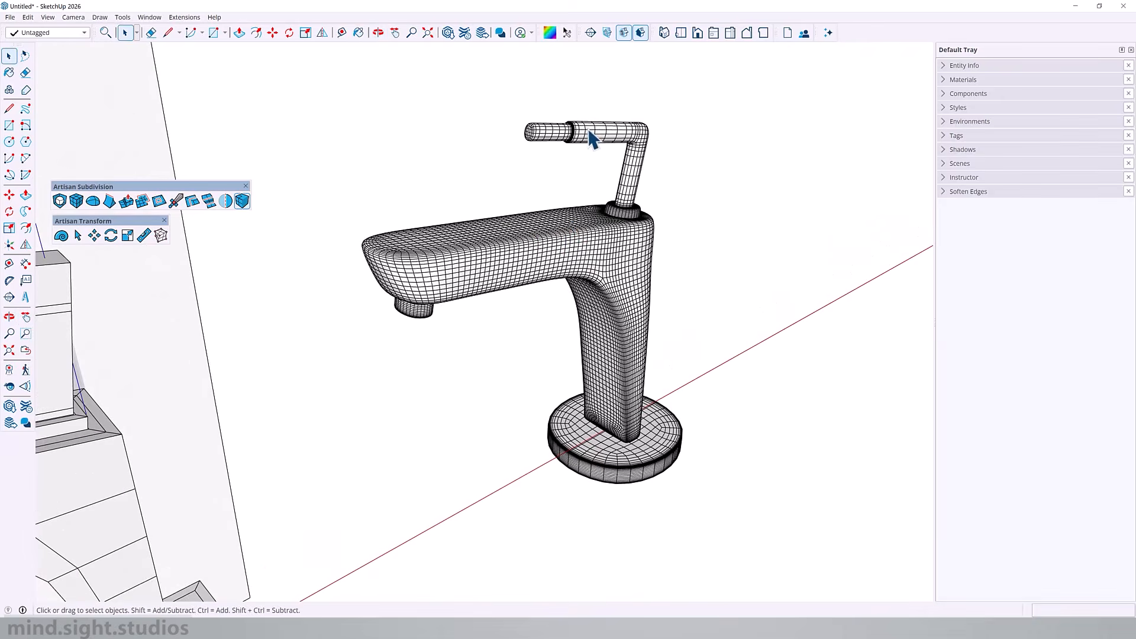
scroll(586, 134, up, 4)
double_click(551, 126)
key(ctrl+a)
click(243, 200)
click(497, 168)
click(672, 273)
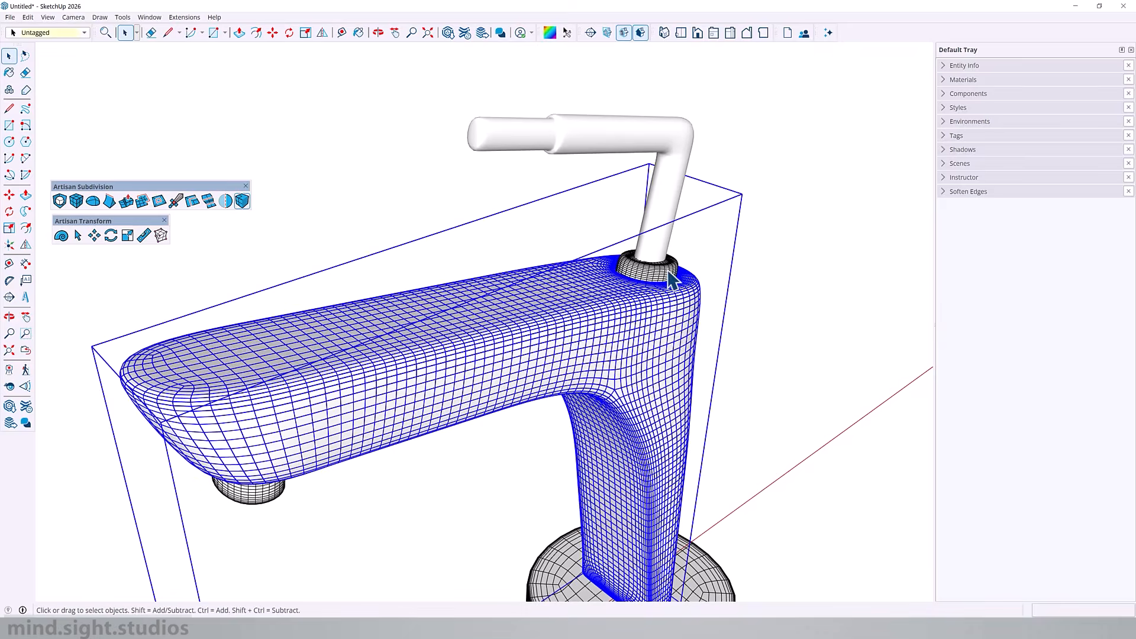
double_click(663, 271)
click(243, 201)
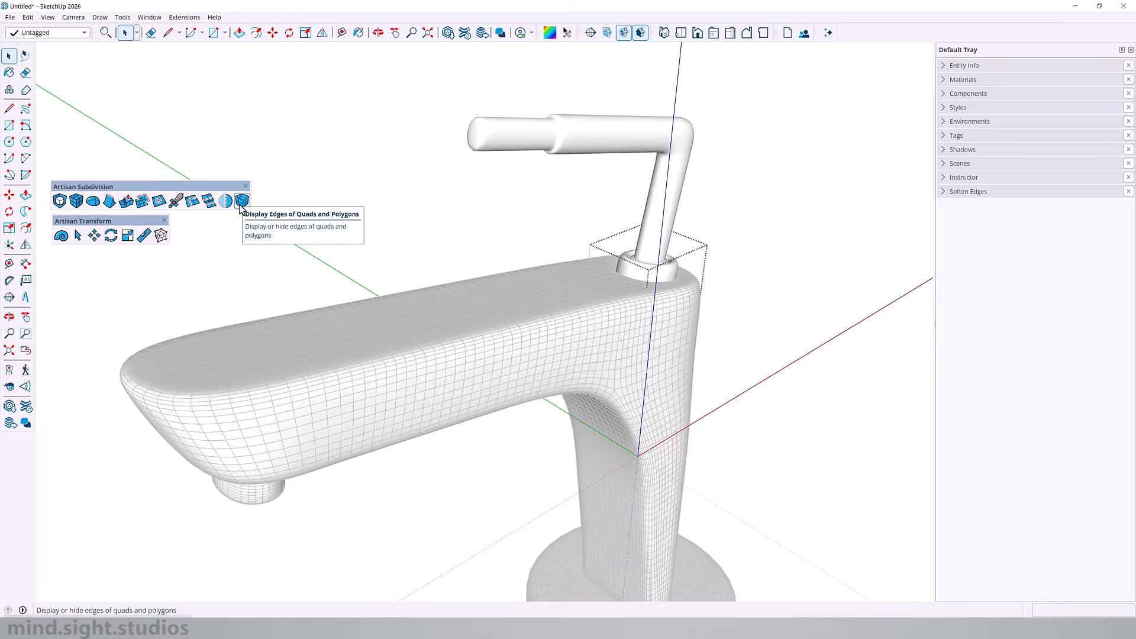
Step: Hide the quad edges on all geometry inside the faucet body group and the round base plate group
double_click(537, 330)
key(ctrl+a)
click(242, 202)
scroll(375, 133, down, 3)
double_click(532, 497)
key(ctrl+a)
click(241, 201)
Step: Hide the quad edges on all geometry inside the aerator group and close the group
double_click(304, 384)
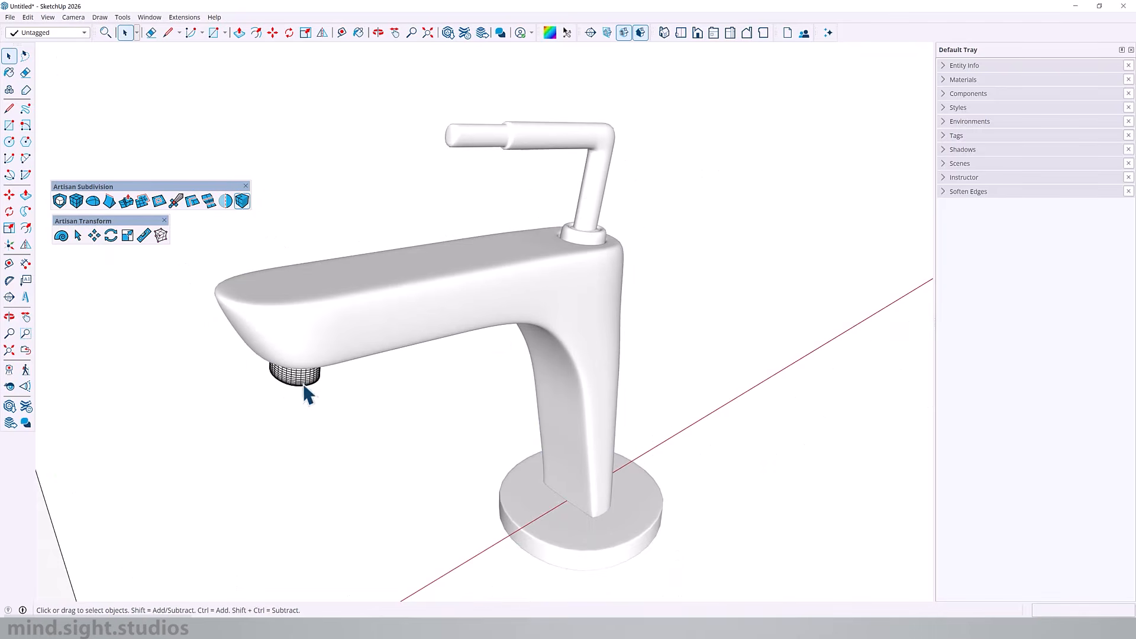
key(ctrl+a)
click(241, 202)
middle_drag(521, 290, 560, 287)
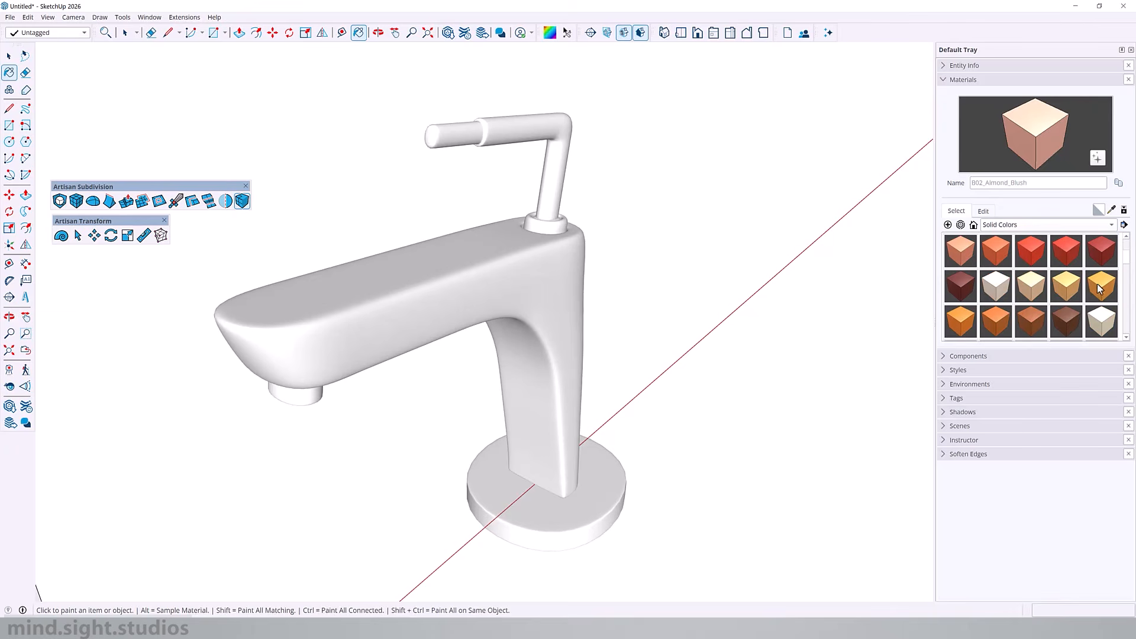
Step: Paint the faucet's body, handle, base plate and aerator with the solid color C04_Amber_Sunshine
click(1098, 285)
click(526, 302)
click(556, 188)
click(593, 501)
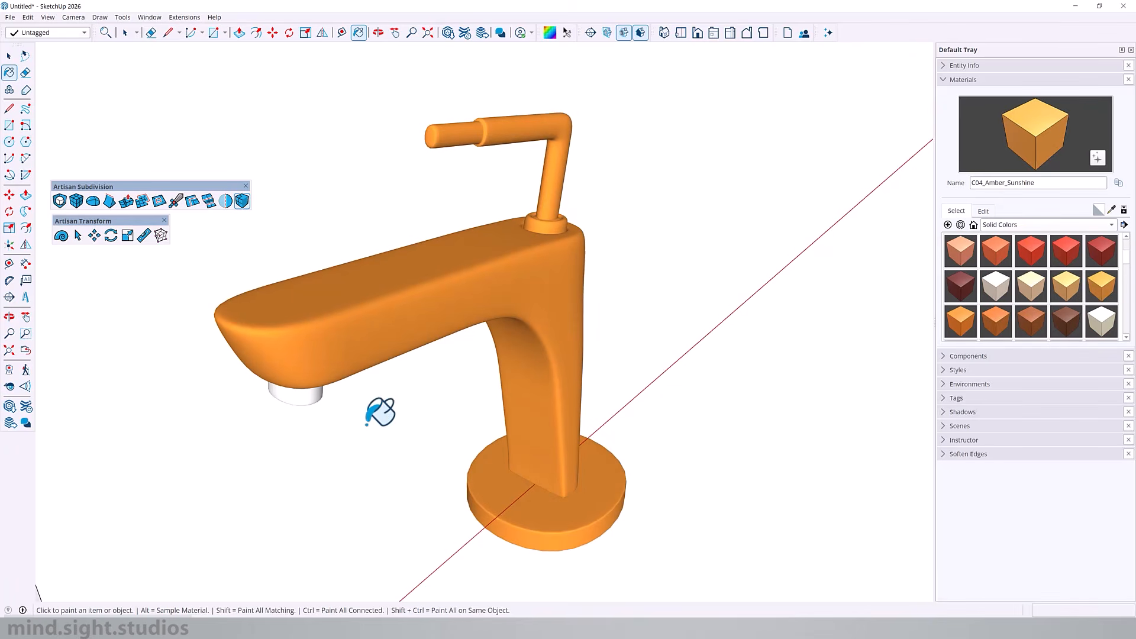
click(303, 393)
Step: Set the C04_Amber_Sunshine material's metalness to 0.69 and roughness to 0.65, and clear the selection
mouse_move(357, 347)
middle_down()
mouse_move(1059, 353)
mouse_move(296, 418)
mouse_move(313, 336)
middle_up()
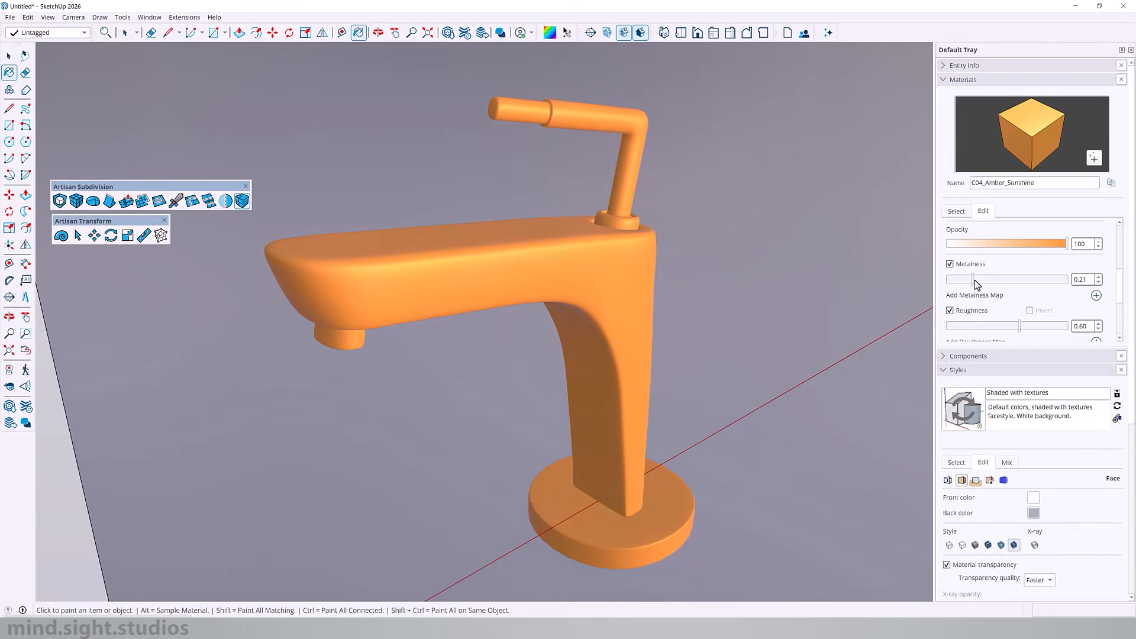
drag(974, 280, 1030, 279)
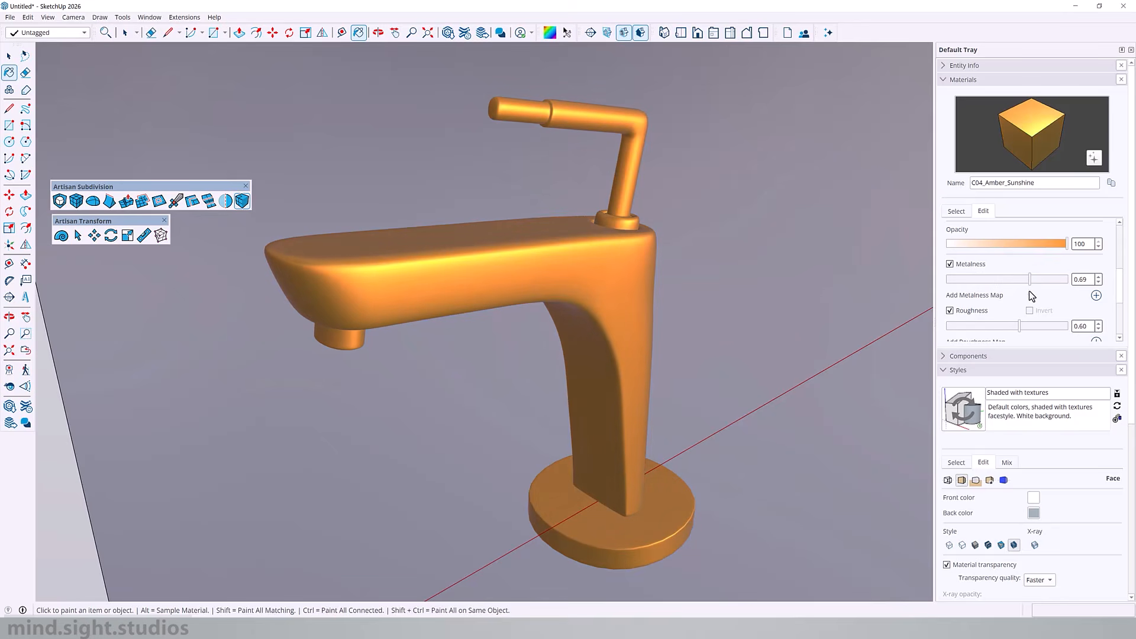
mouse_move(1018, 325)
mouse_down()
mouse_move(949, 334)
mouse_move(1022, 329)
mouse_up()
mouse_move(641, 342)
middle_down()
mouse_move(581, 362)
mouse_move(687, 248)
mouse_move(652, 317)
middle_up()
scroll(611, 343, down, 2)
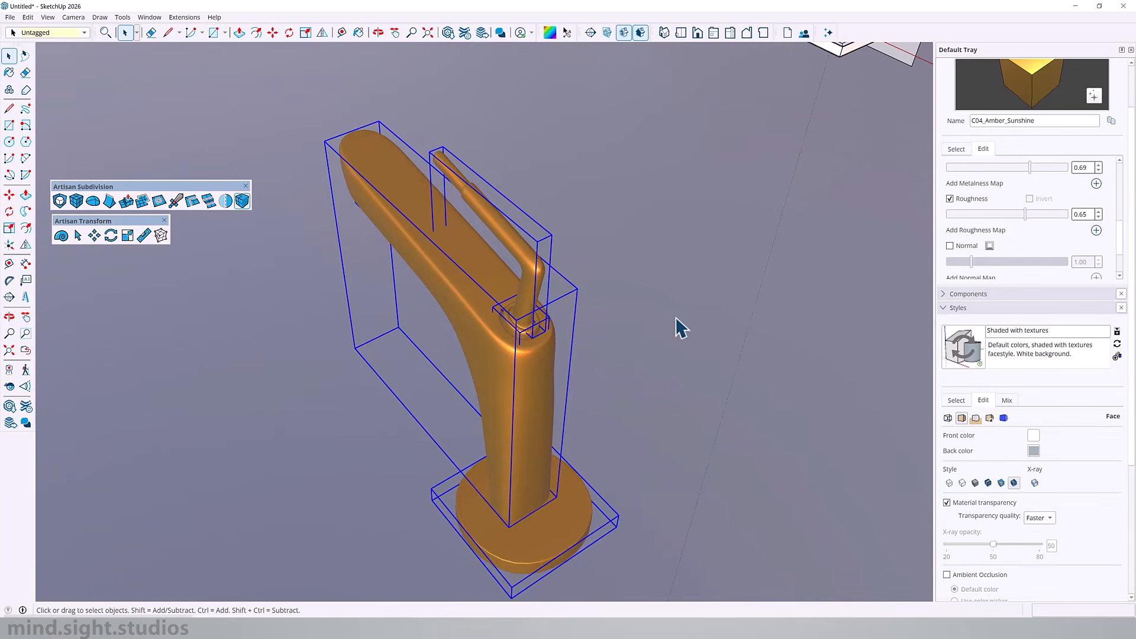
click(633, 373)
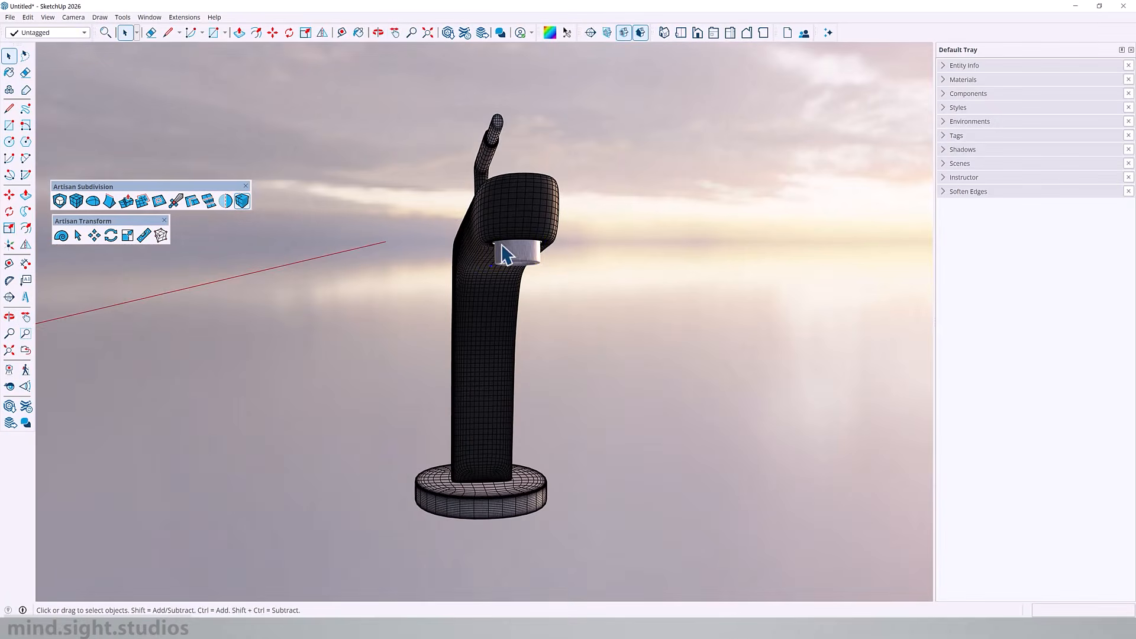
Step: Open the aerator group on the dark faucet and display the quad edges of its geometry
double_click(520, 253)
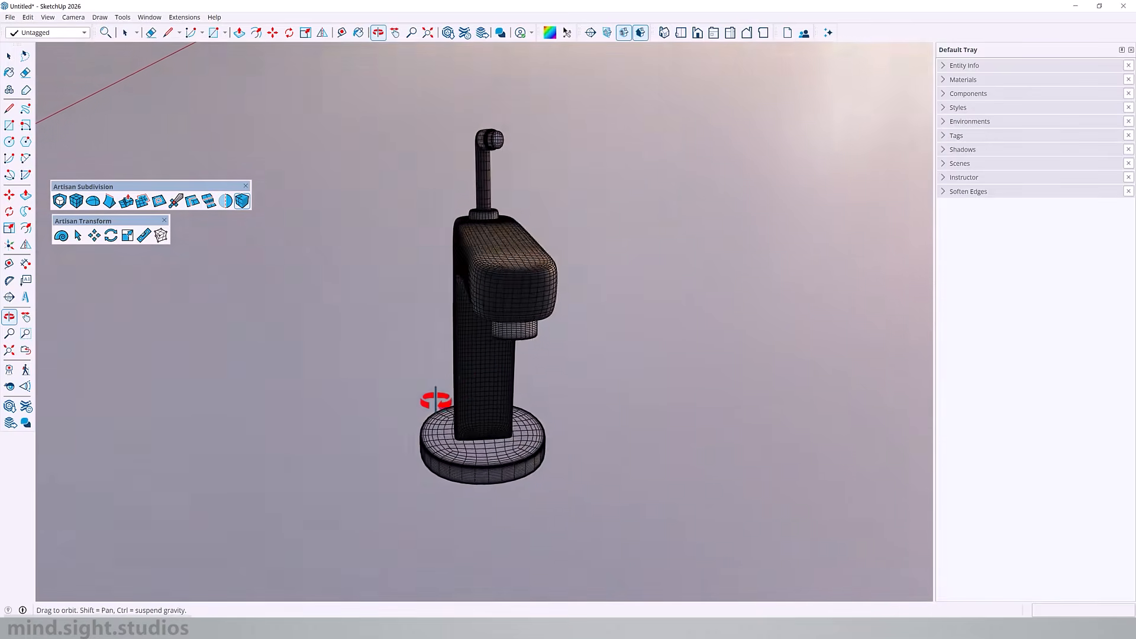
drag(436, 401, 327, 441)
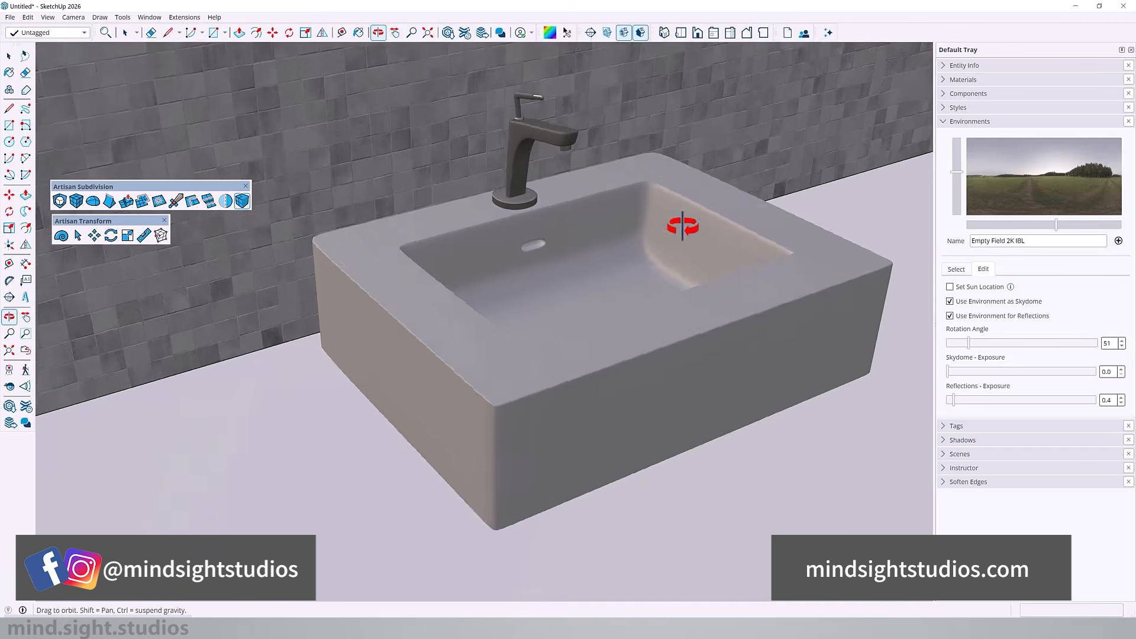
drag(680, 223, 609, 248)
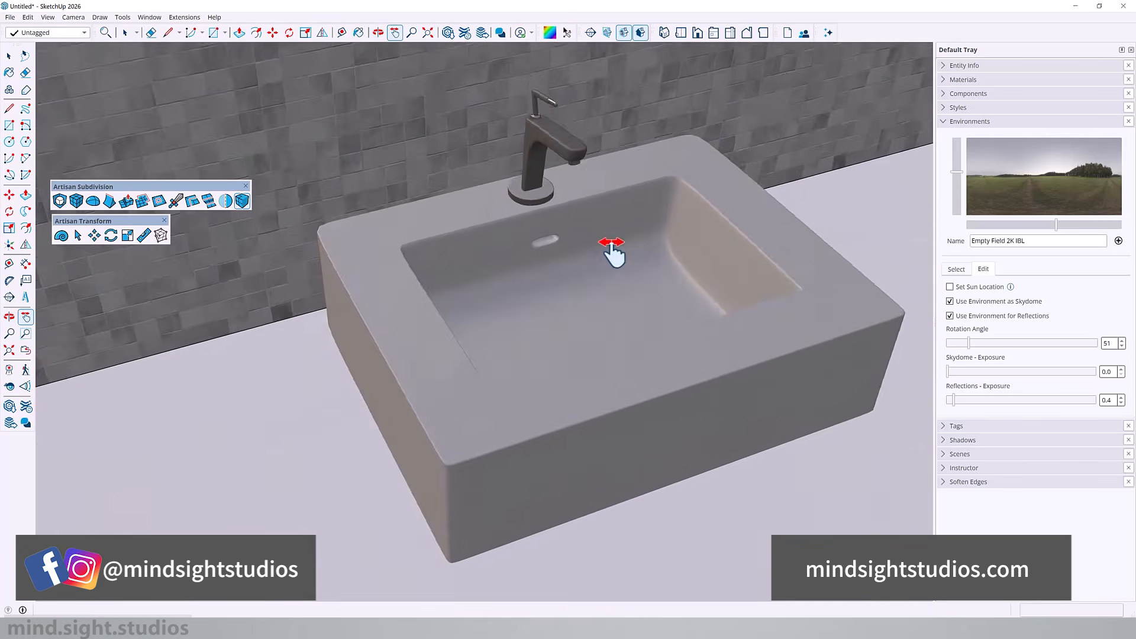